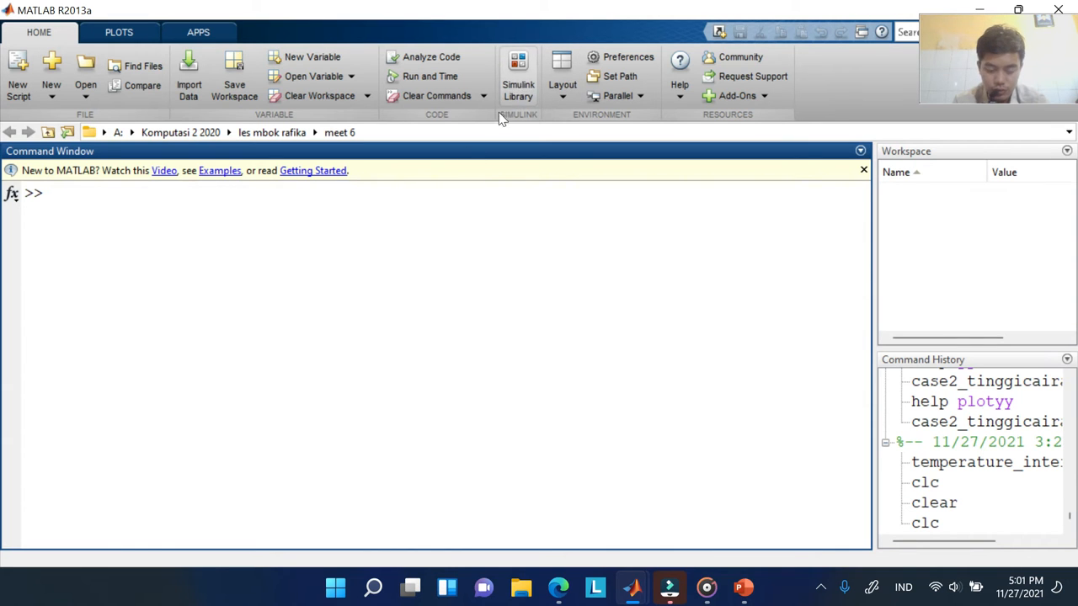
Run the simulink command in the Command Window to launch the Simulink Library Browser
{"action": "left_click", "coordinate": [242, 265]}
{"action": "left_click", "coordinate": [91, 200]}
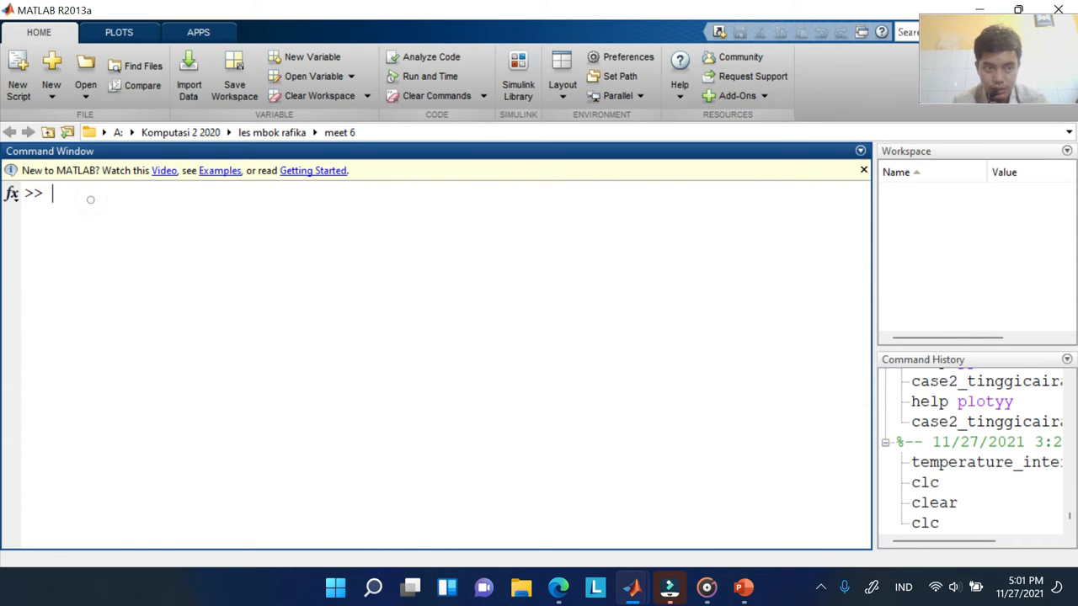
{"action": "type", "text": "simulink"}
{"action": "key", "text": "Return"}
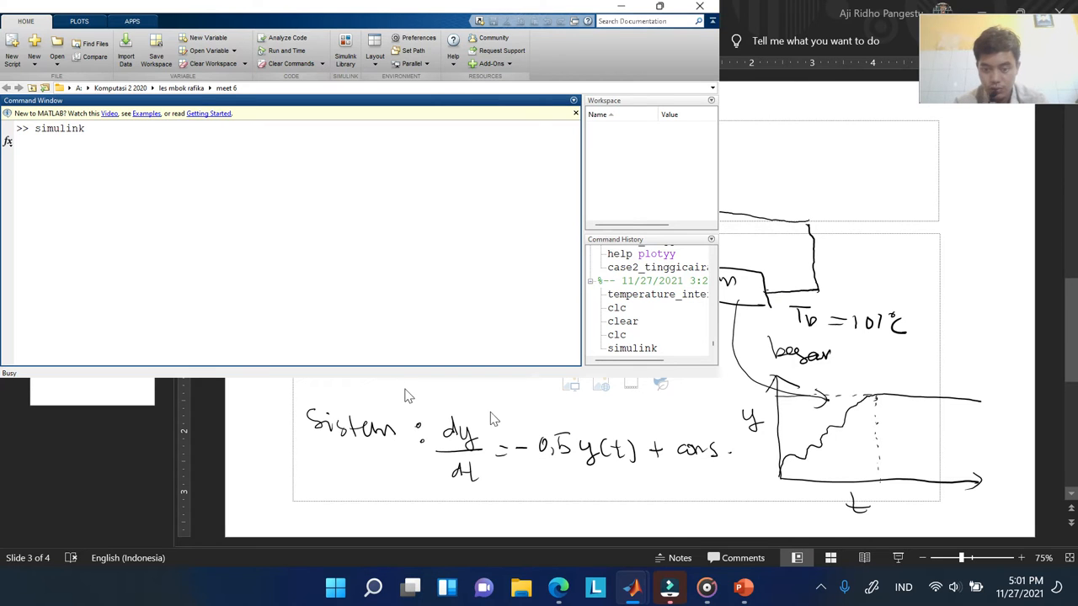
{"action": "mouse_move", "coordinate": [633, 595]}
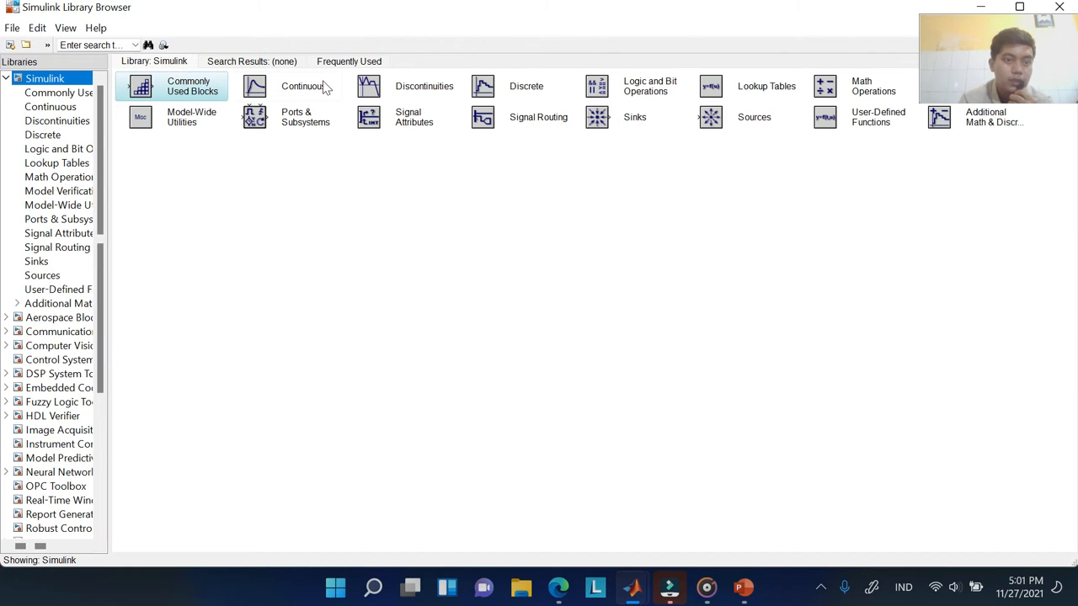
Look through the Search Results and Frequently Used tabs, then return to the library listing
{"action": "left_click", "coordinate": [257, 62]}
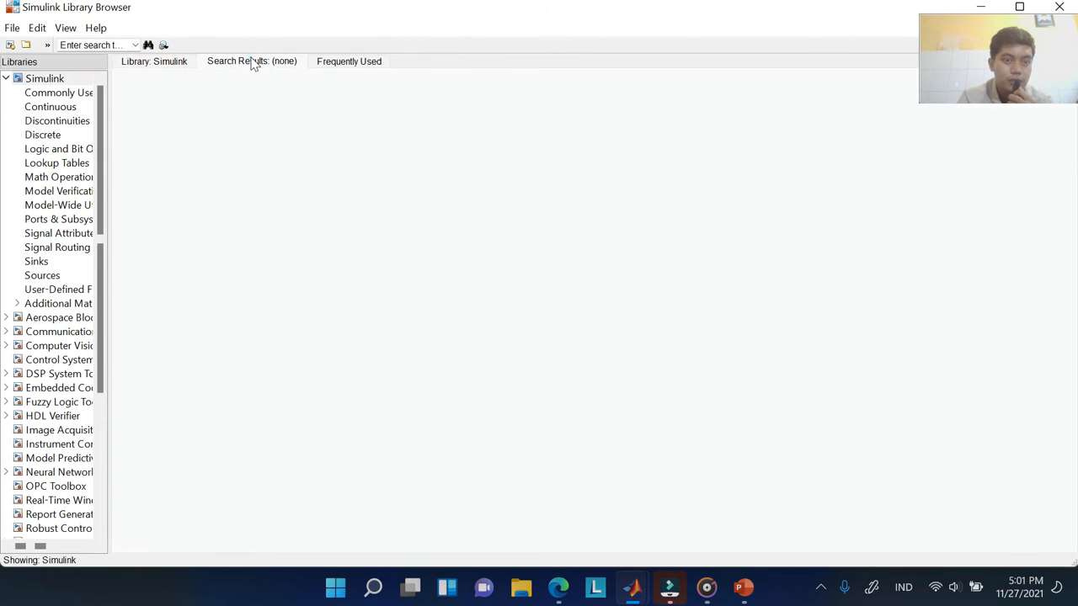
{"action": "left_click", "coordinate": [342, 63]}
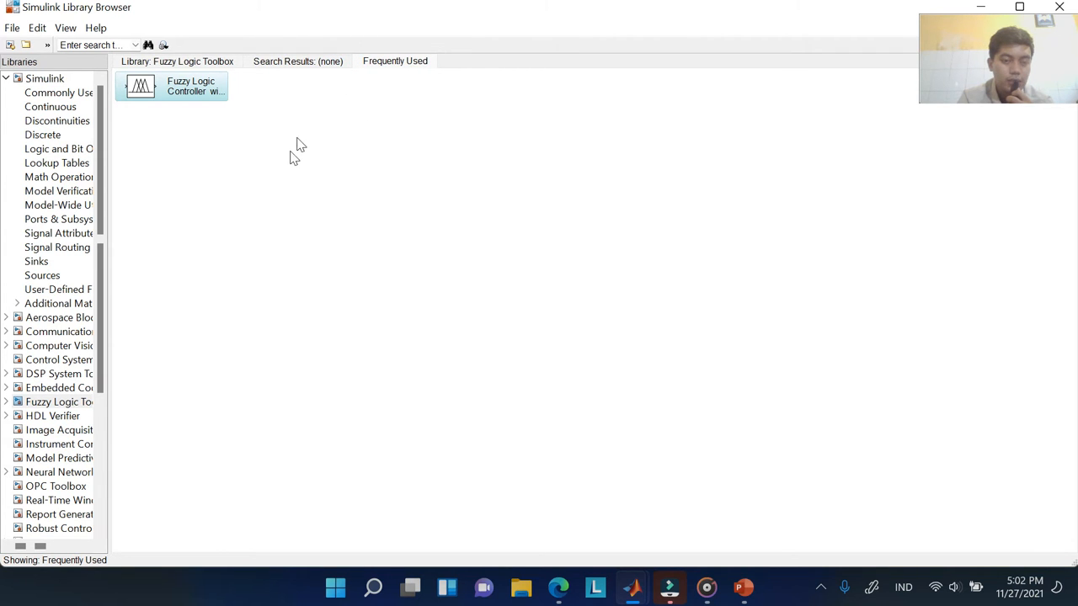
{"action": "left_click", "coordinate": [291, 64]}
{"action": "left_click", "coordinate": [194, 64]}
{"action": "left_click", "coordinate": [175, 63]}
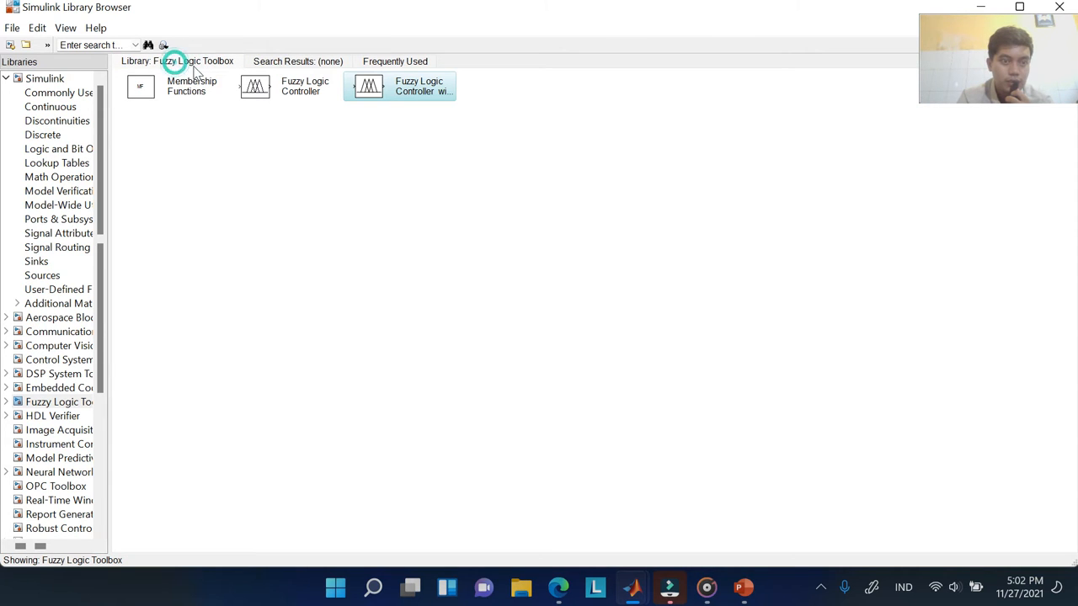
Widen the libraries tree and show the Commonly Used Blocks library, selecting Bus Selector
{"action": "left_click", "coordinate": [109, 199]}
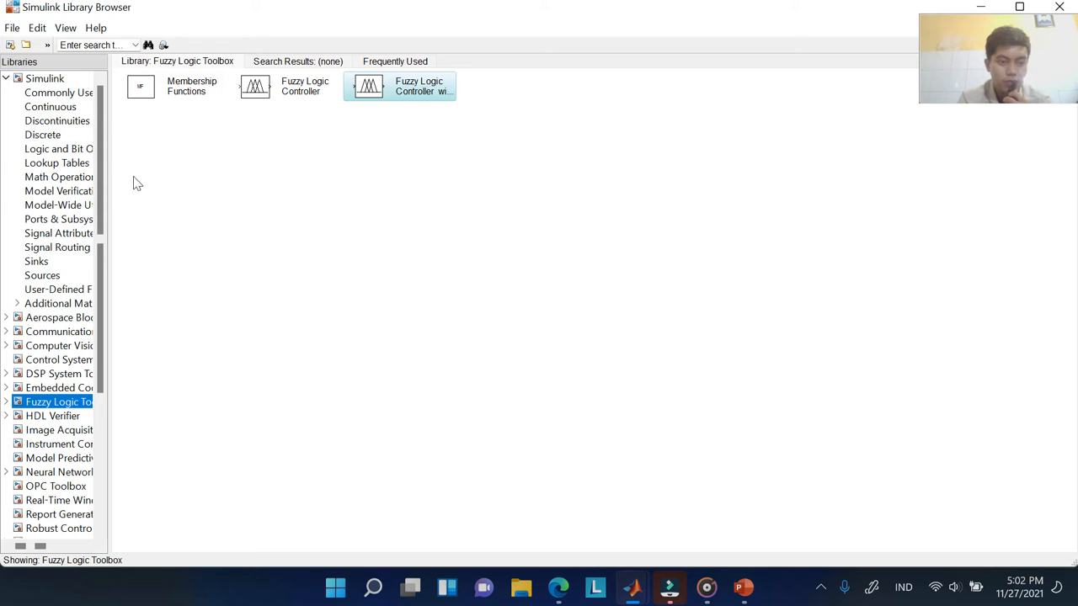
{"action": "left_click", "coordinate": [109, 178]}
{"action": "left_click_drag", "start_coordinate": [108, 178], "coordinate": [245, 202]}
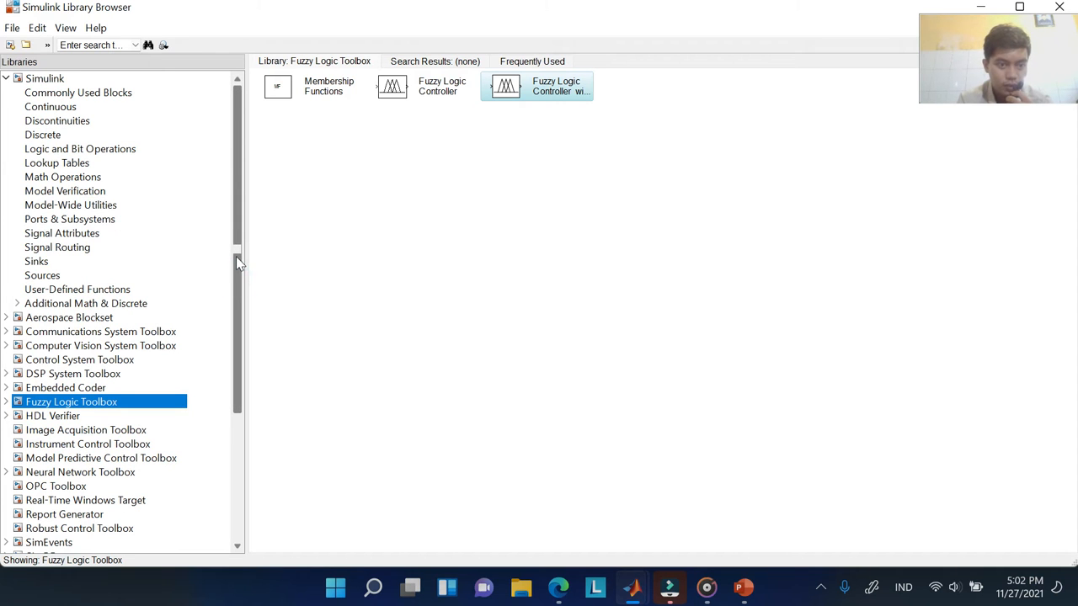
{"action": "left_click", "coordinate": [88, 94]}
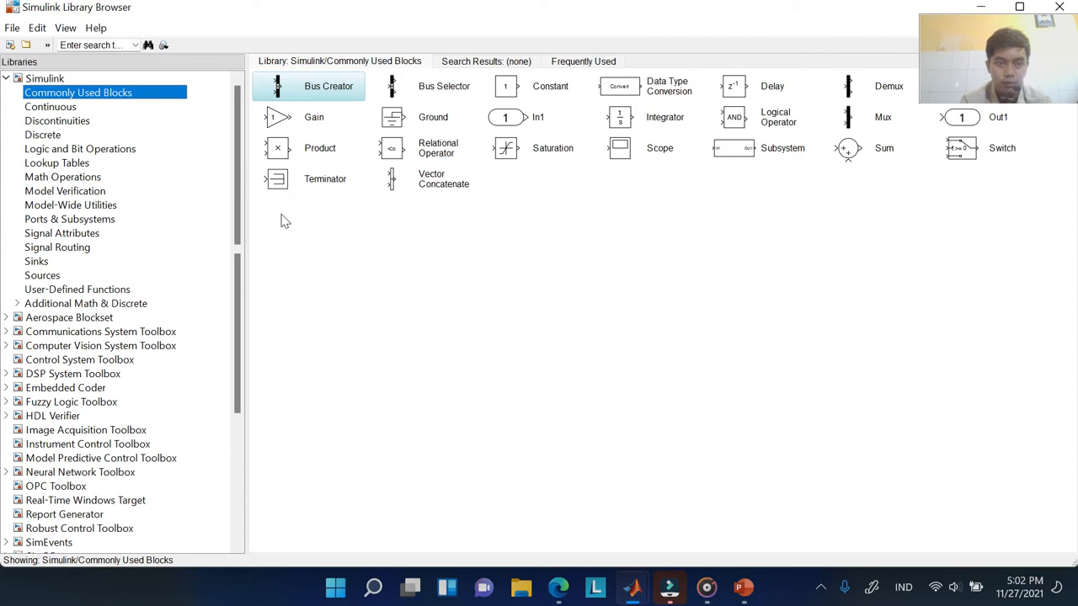
{"action": "left_click_drag", "start_coordinate": [972, 67], "coordinate": [987, 224]}
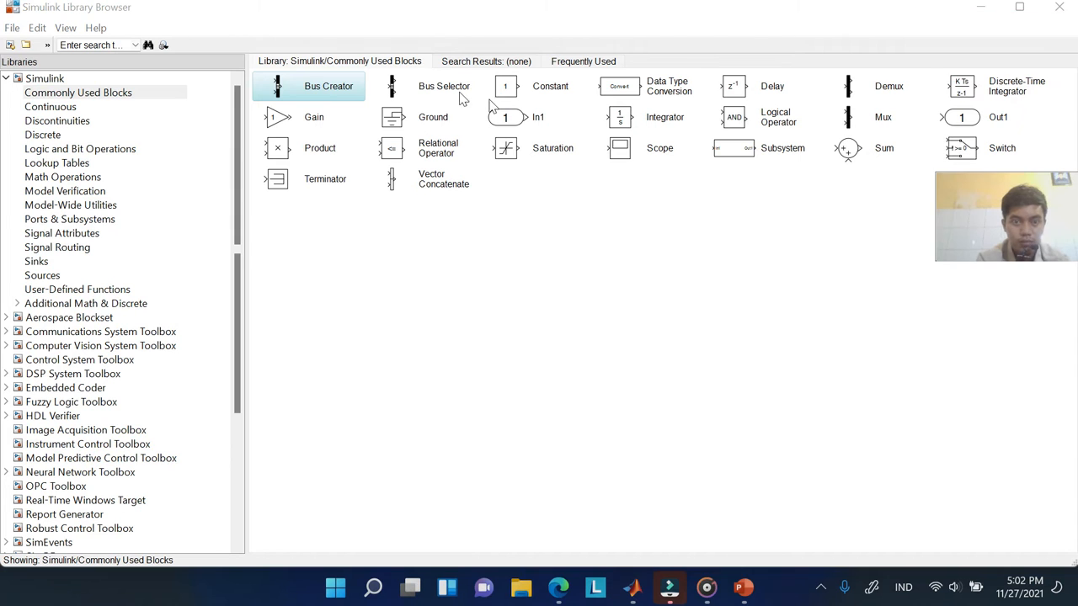
{"action": "left_click", "coordinate": [434, 89]}
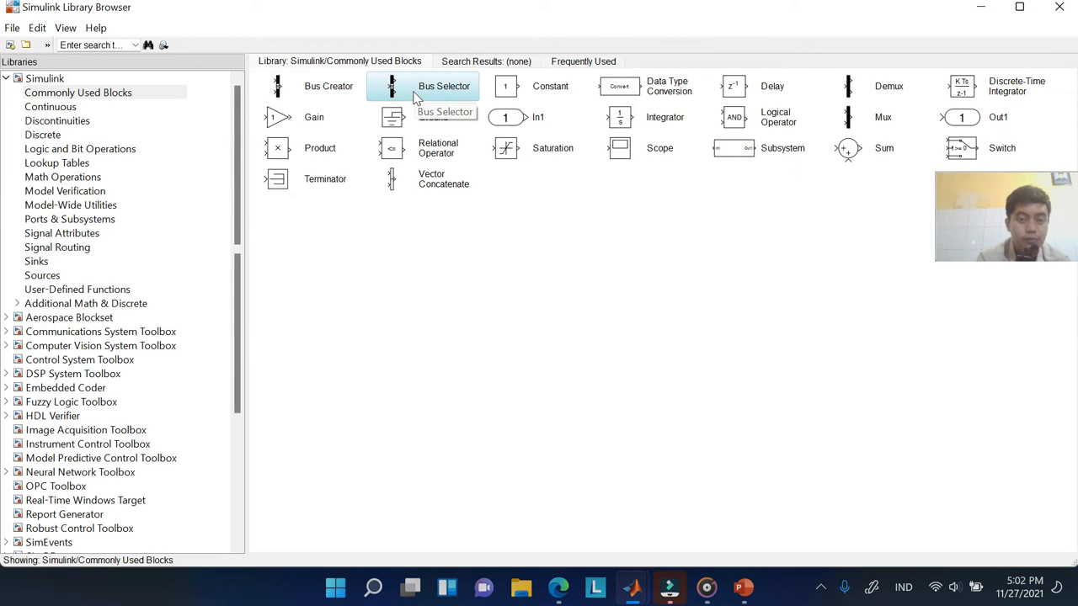
{"action": "right_click", "coordinate": [414, 97]}
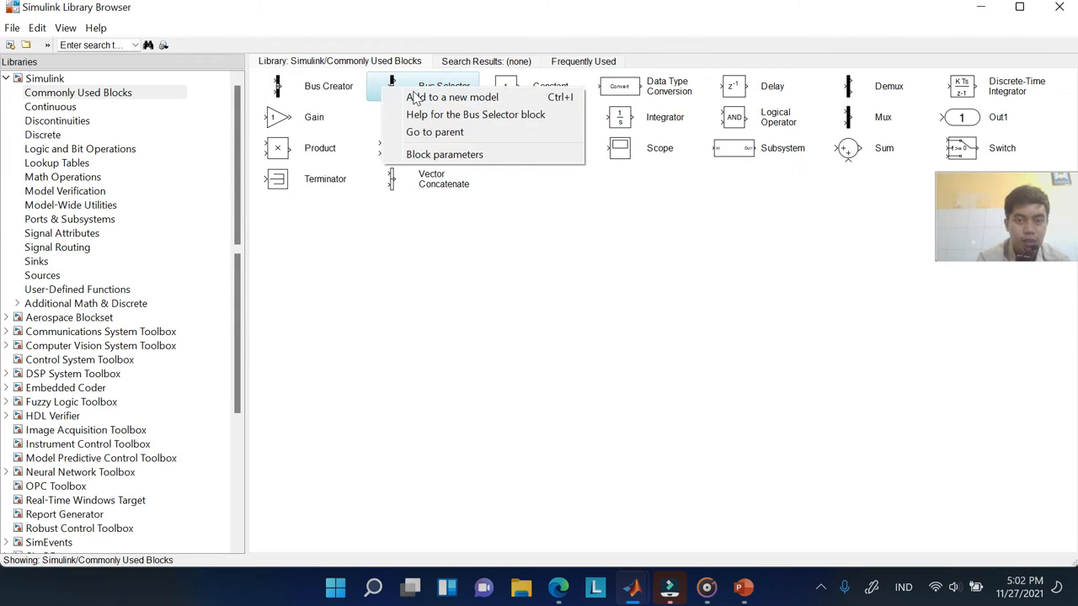
{"action": "left_click", "coordinate": [497, 122]}
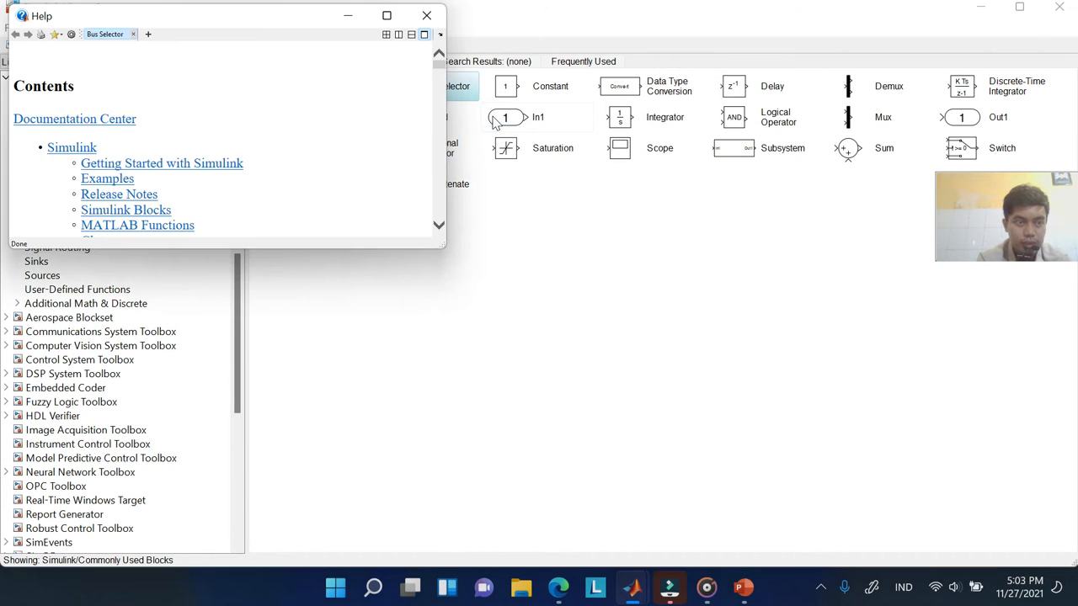
{"action": "left_click", "coordinate": [387, 15]}
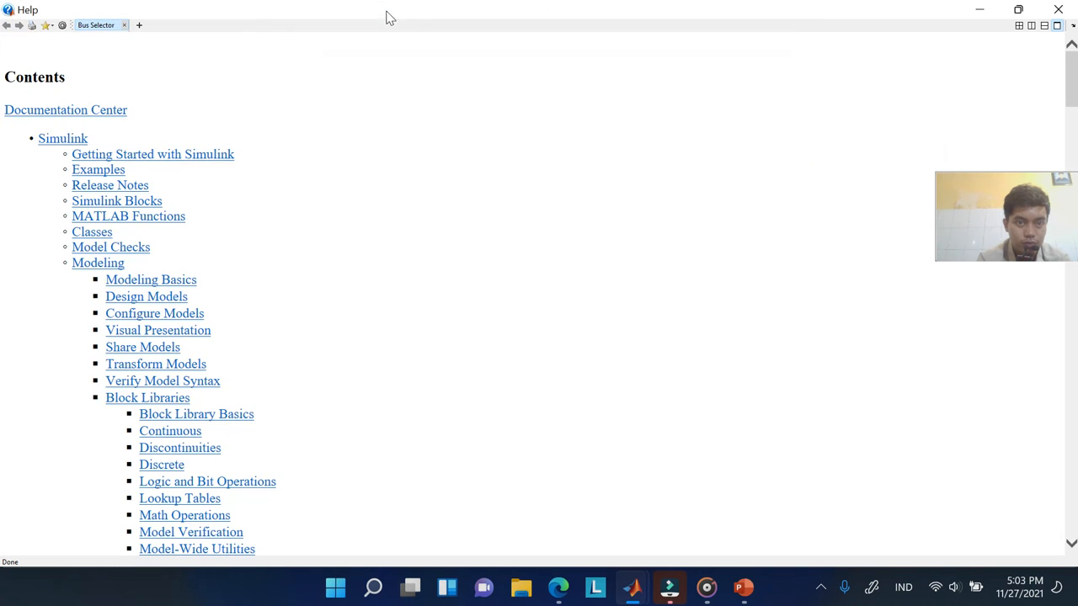
{"action": "scroll", "coordinate": [381, 294], "scroll_direction": "down", "scroll_amount": 9}
{"action": "scroll", "coordinate": [381, 294], "scroll_direction": "down", "scroll_amount": 8}
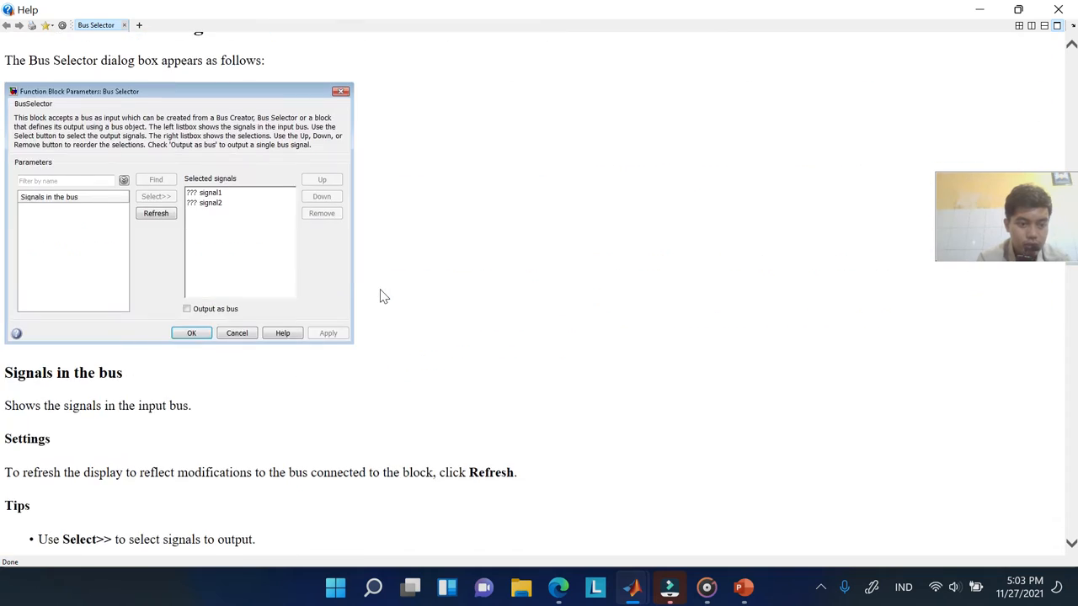
{"action": "scroll", "coordinate": [380, 294], "scroll_direction": "down", "scroll_amount": 6}
{"action": "scroll", "coordinate": [381, 295], "scroll_direction": "down", "scroll_amount": 4}
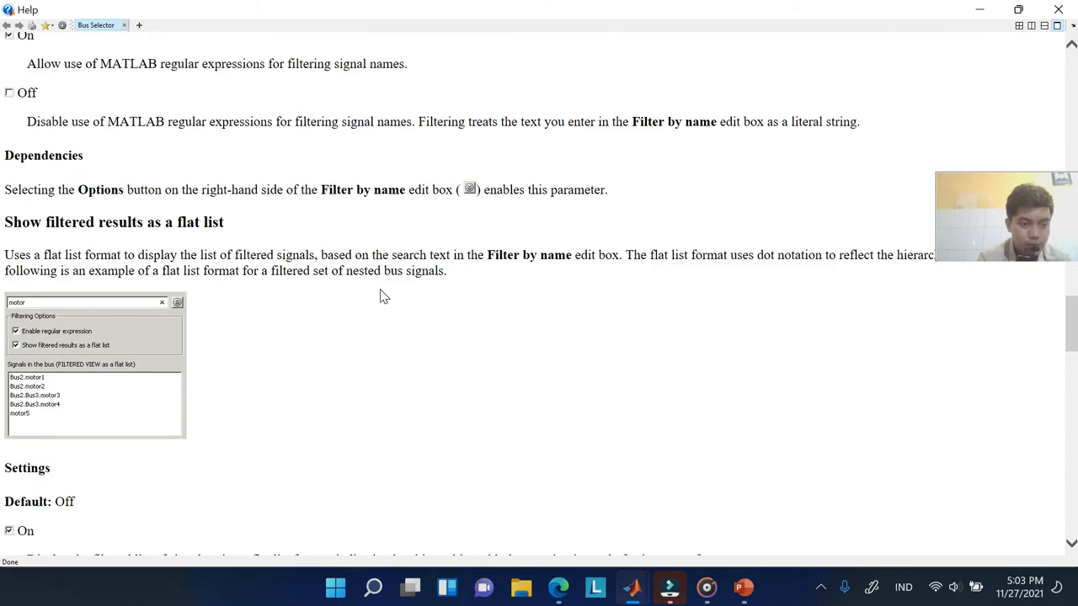
{"action": "scroll", "coordinate": [381, 295], "scroll_direction": "down", "scroll_amount": 3}
{"action": "scroll", "coordinate": [380, 295], "scroll_direction": "down", "scroll_amount": 6}
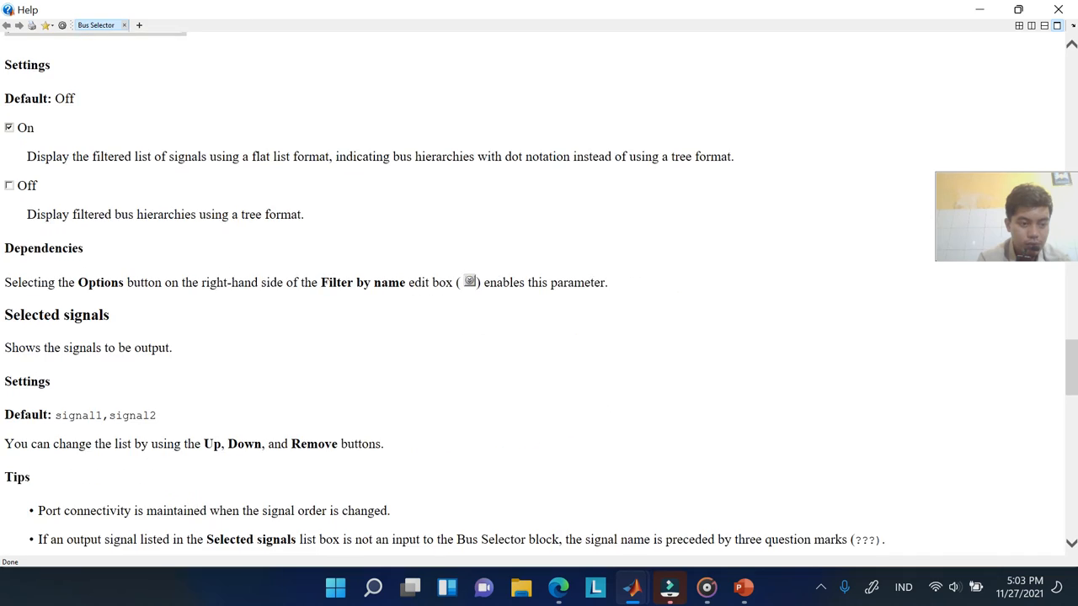
{"action": "scroll", "coordinate": [381, 295], "scroll_direction": "up", "scroll_amount": 12}
{"action": "scroll", "coordinate": [381, 295], "scroll_direction": "up", "scroll_amount": 10}
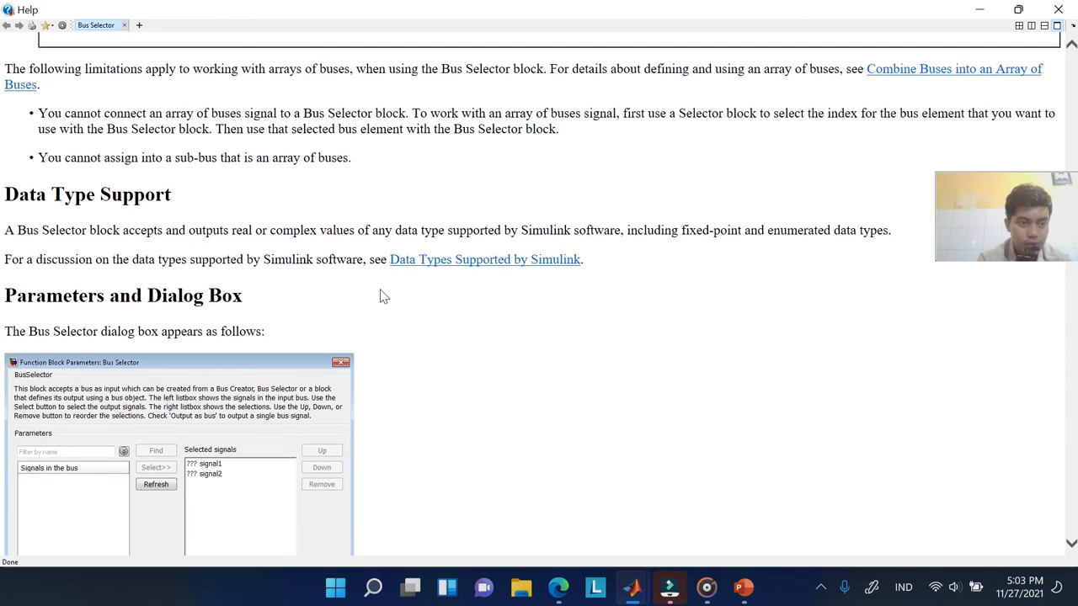
{"action": "scroll", "coordinate": [380, 295], "scroll_direction": "up", "scroll_amount": 8}
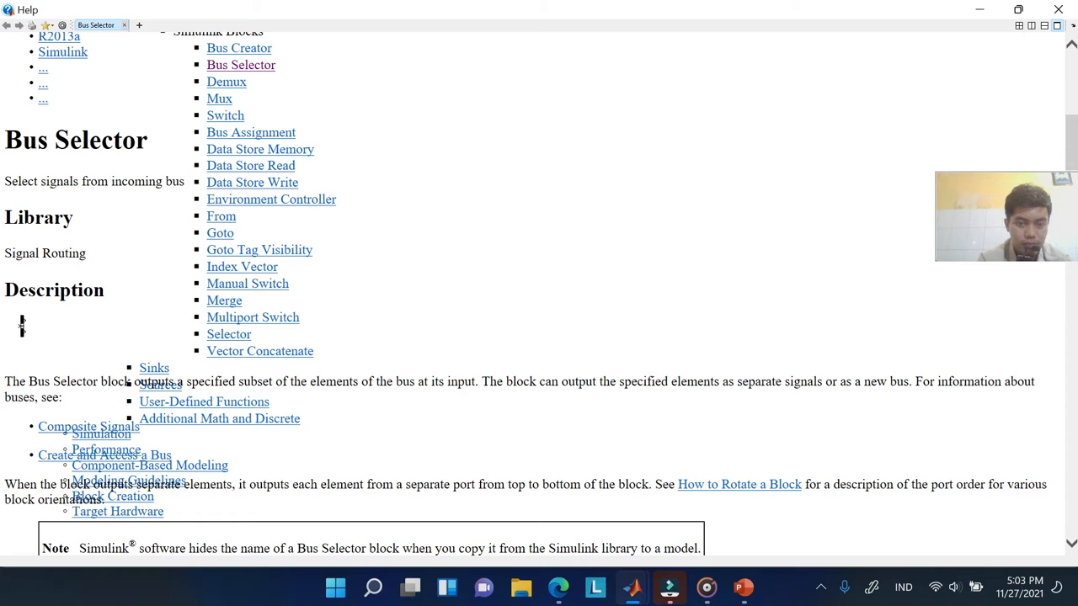
{"action": "left_click", "coordinate": [1067, 7]}
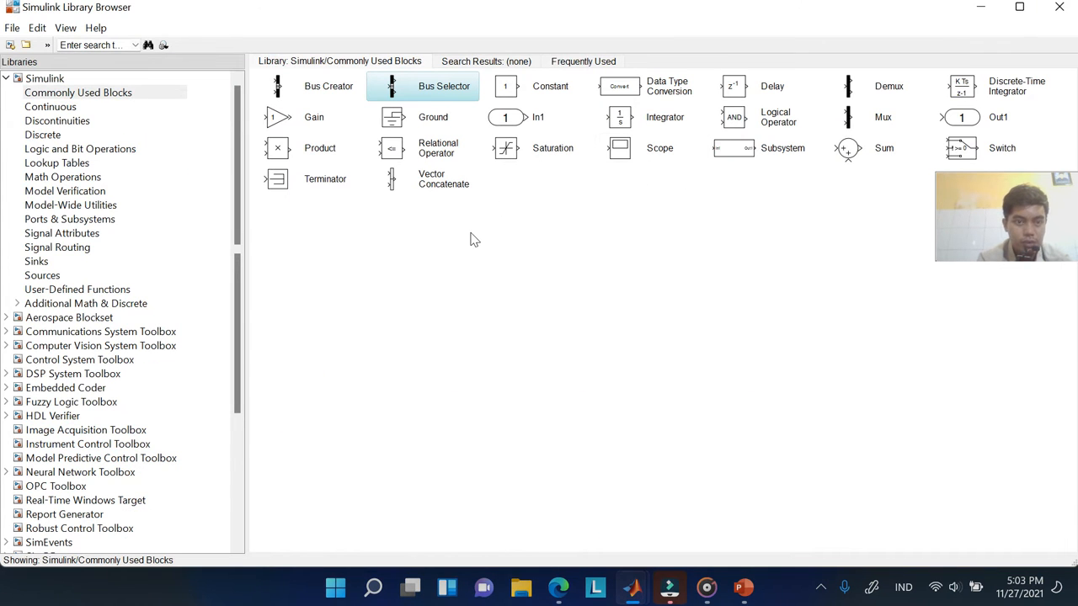
{"action": "left_click", "coordinate": [295, 125]}
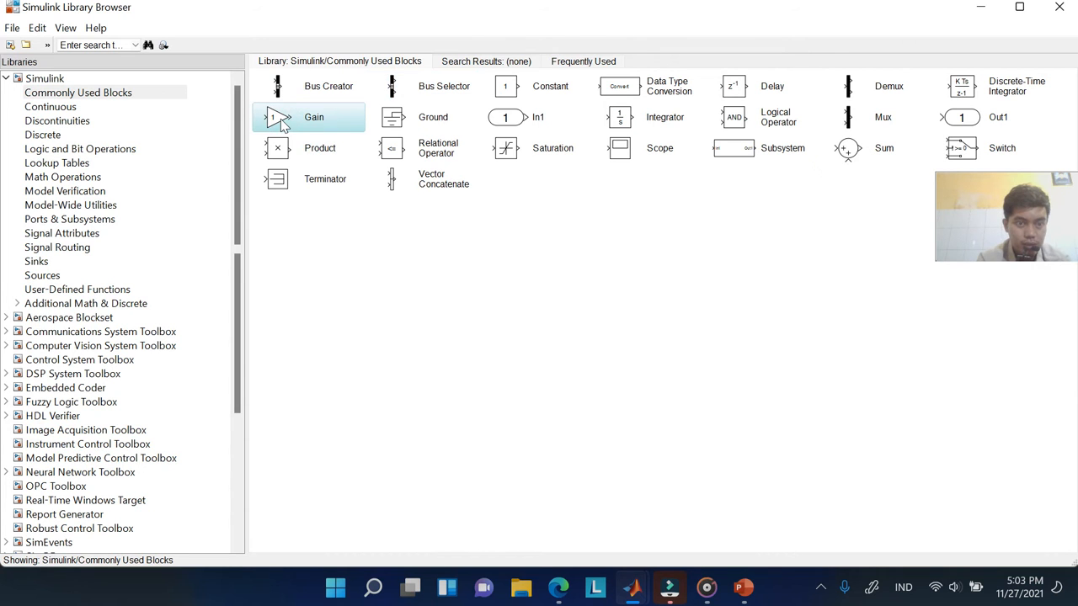
{"action": "double_click", "coordinate": [282, 122]}
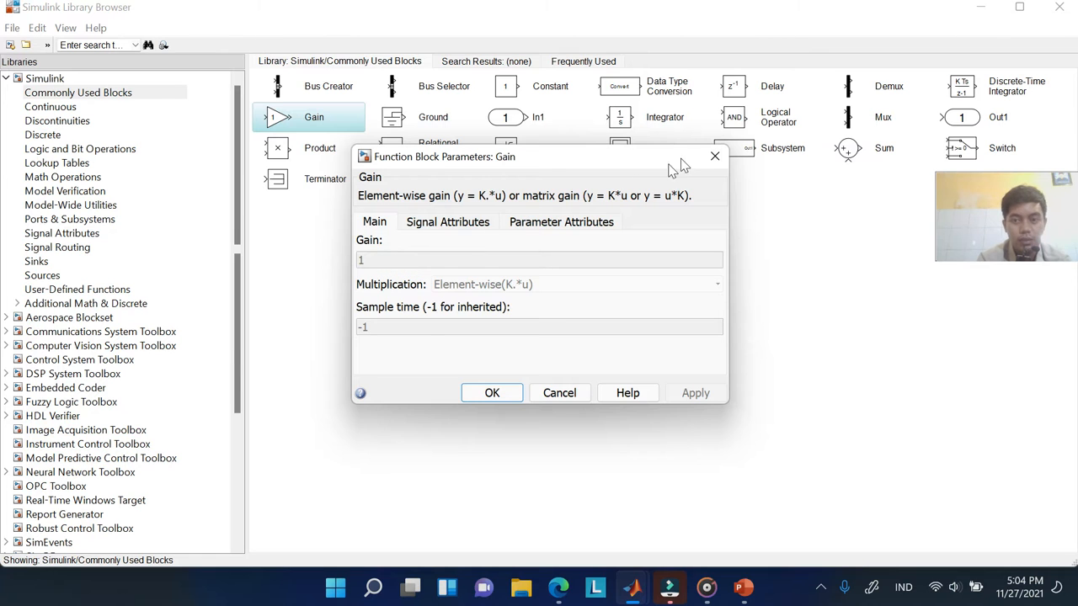
{"action": "left_click", "coordinate": [715, 157]}
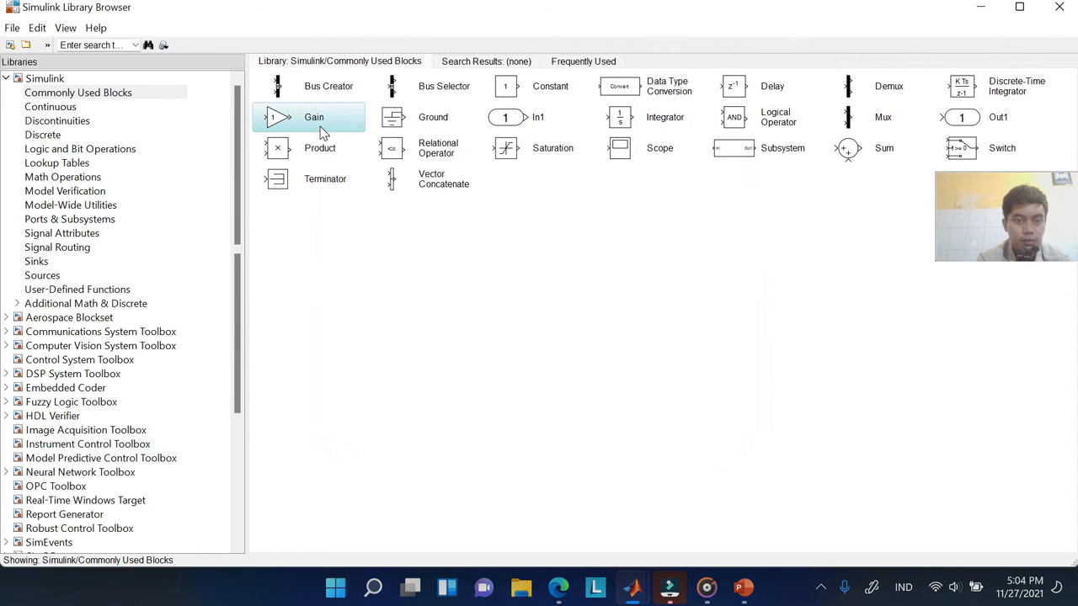
{"action": "right_click", "coordinate": [268, 121]}
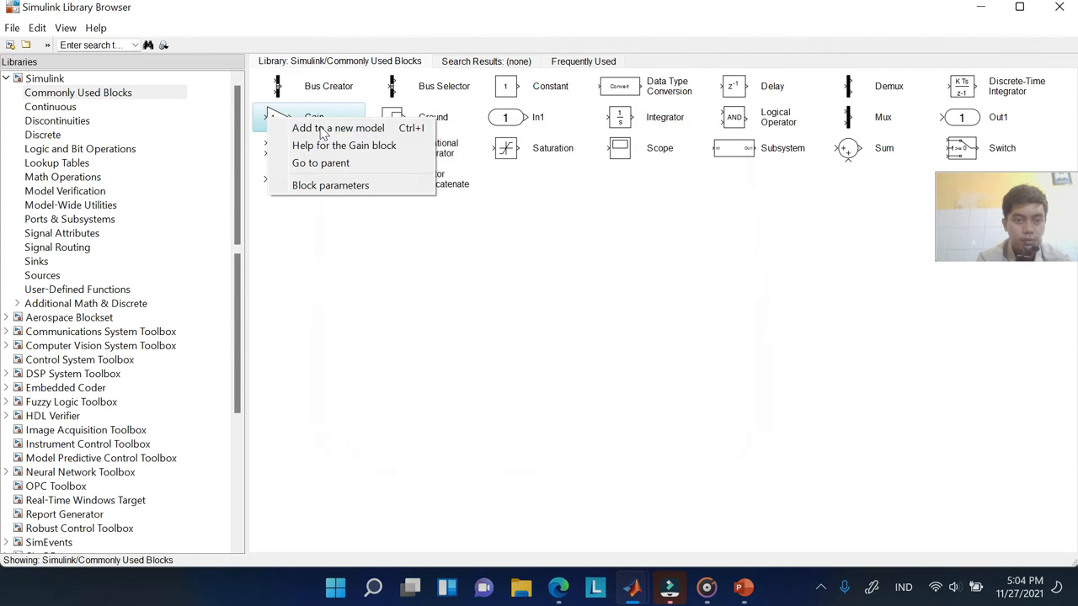
{"action": "left_click", "coordinate": [381, 147]}
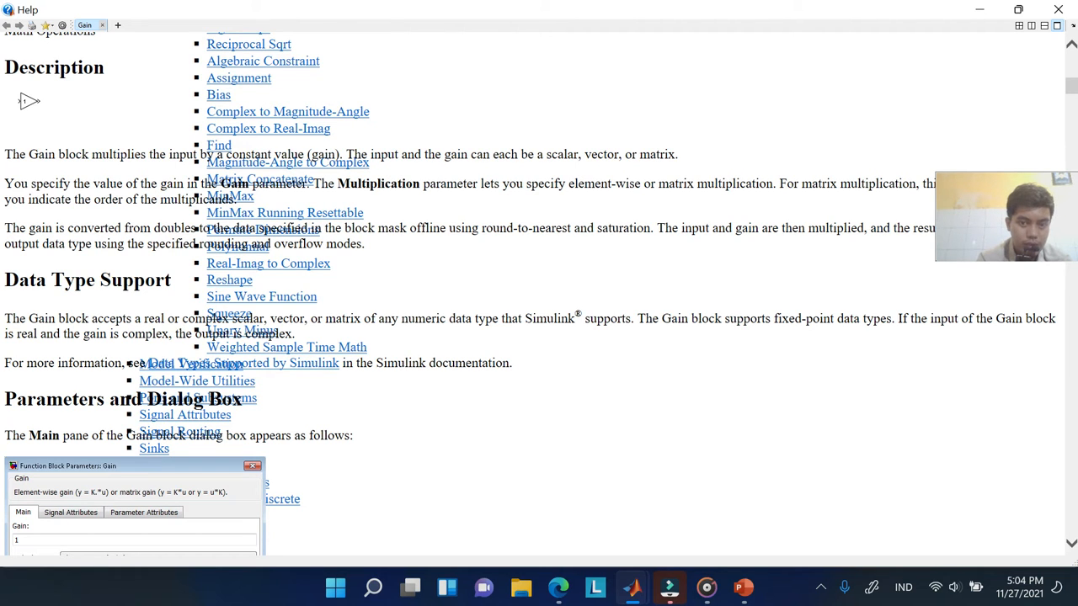
{"action": "left_click", "coordinate": [1058, 9]}
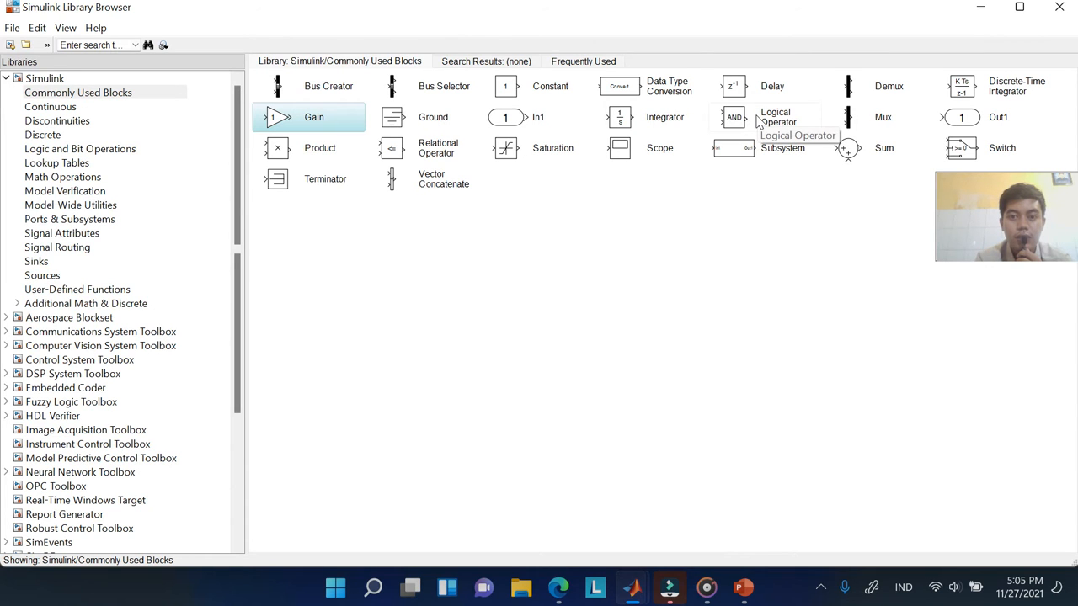
Open the help page for the Integrator block from its context menu
{"action": "left_click", "coordinate": [623, 118]}
{"action": "right_click", "coordinate": [637, 123]}
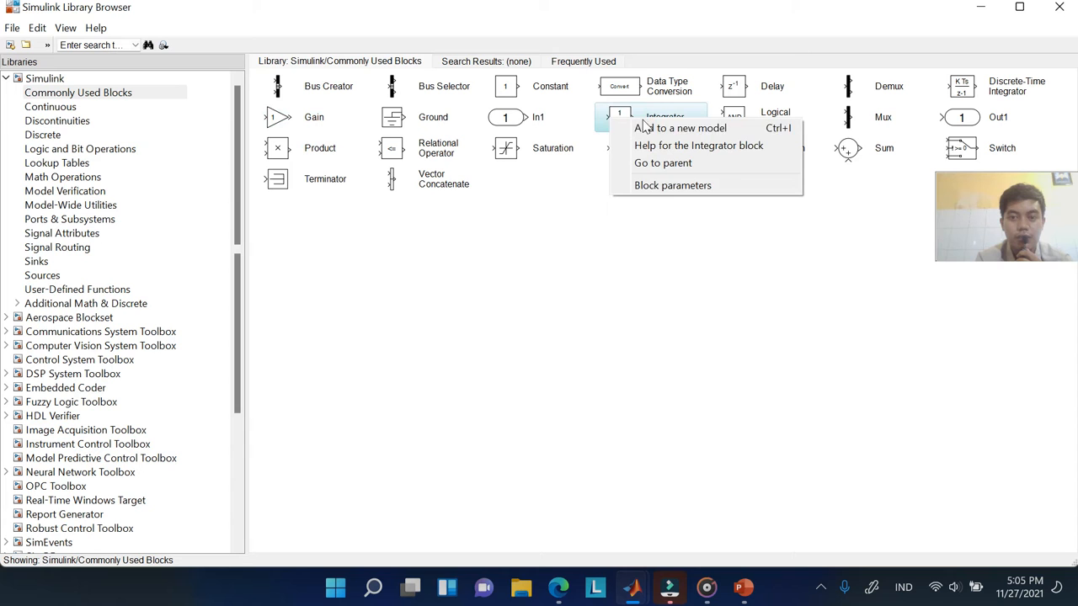
{"action": "left_click", "coordinate": [684, 145]}
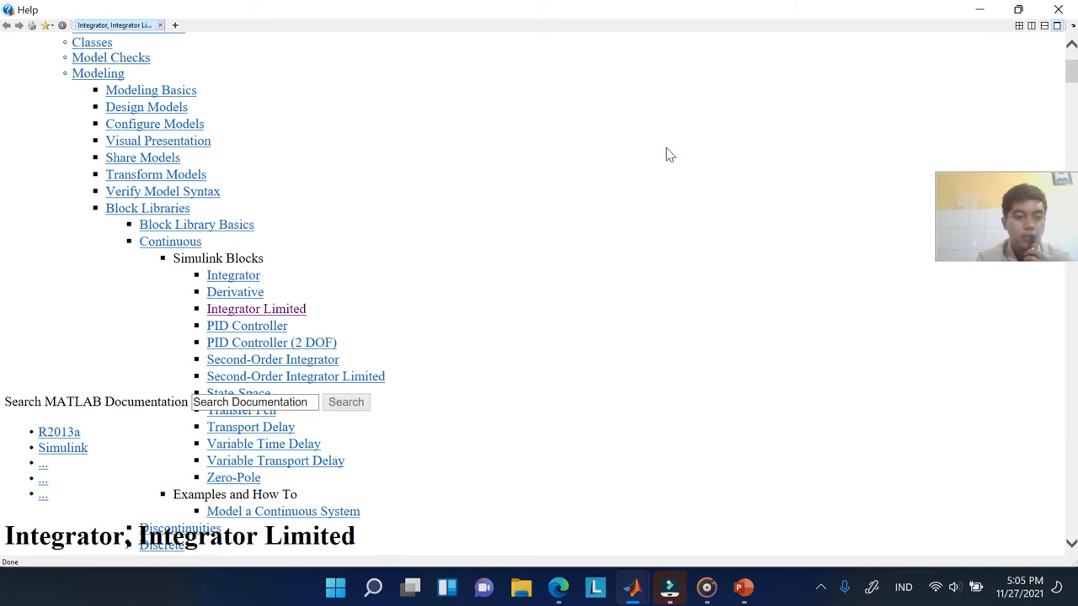
Scroll the Integrator help to the Defining Initial Conditions and Limiting the Integral sections
{"action": "scroll", "coordinate": [659, 281], "scroll_direction": "down", "scroll_amount": 5}
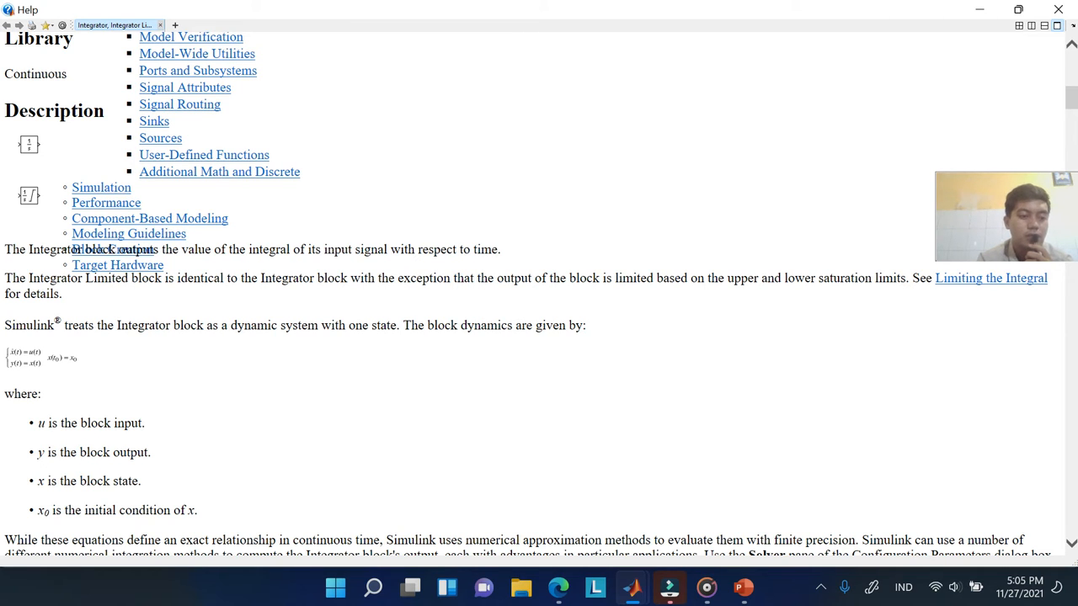
{"action": "scroll", "coordinate": [237, 383], "scroll_direction": "down", "scroll_amount": 3}
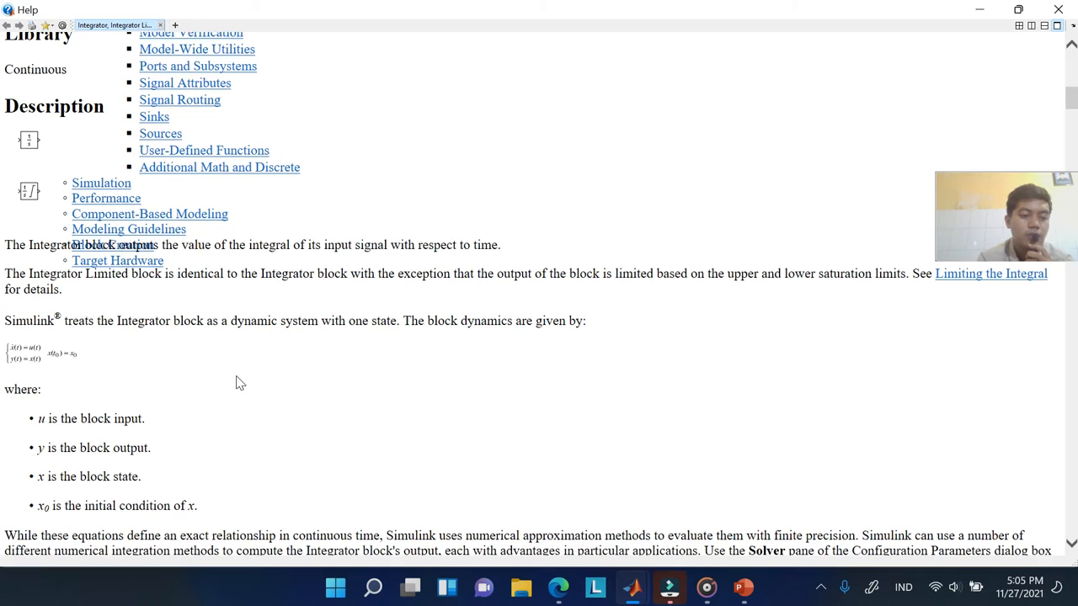
{"action": "scroll", "coordinate": [238, 383], "scroll_direction": "down", "scroll_amount": 10}
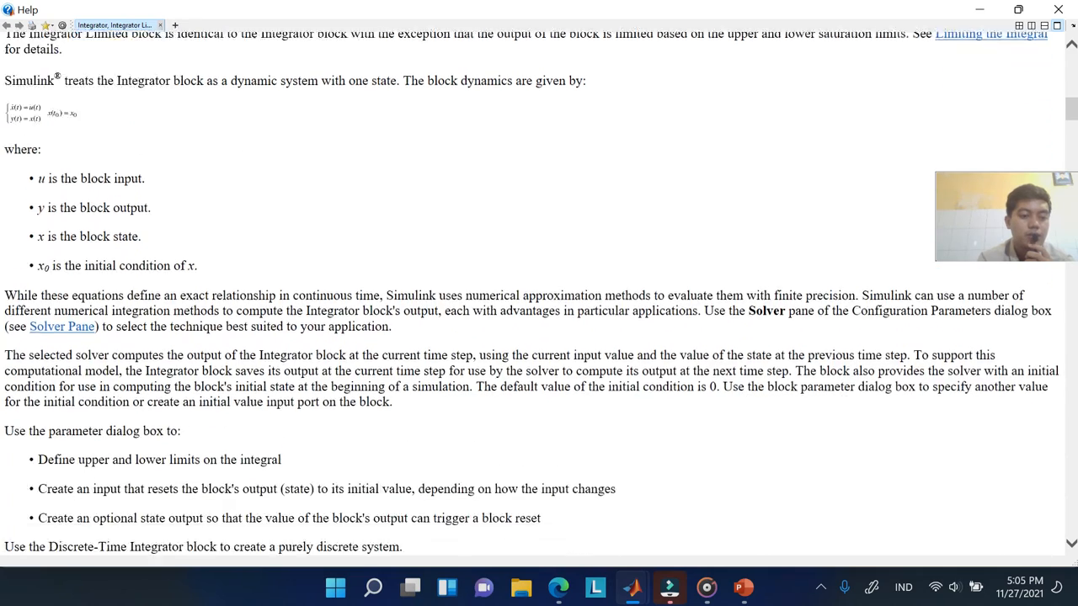
{"action": "scroll", "coordinate": [238, 383], "scroll_direction": "down", "scroll_amount": 3}
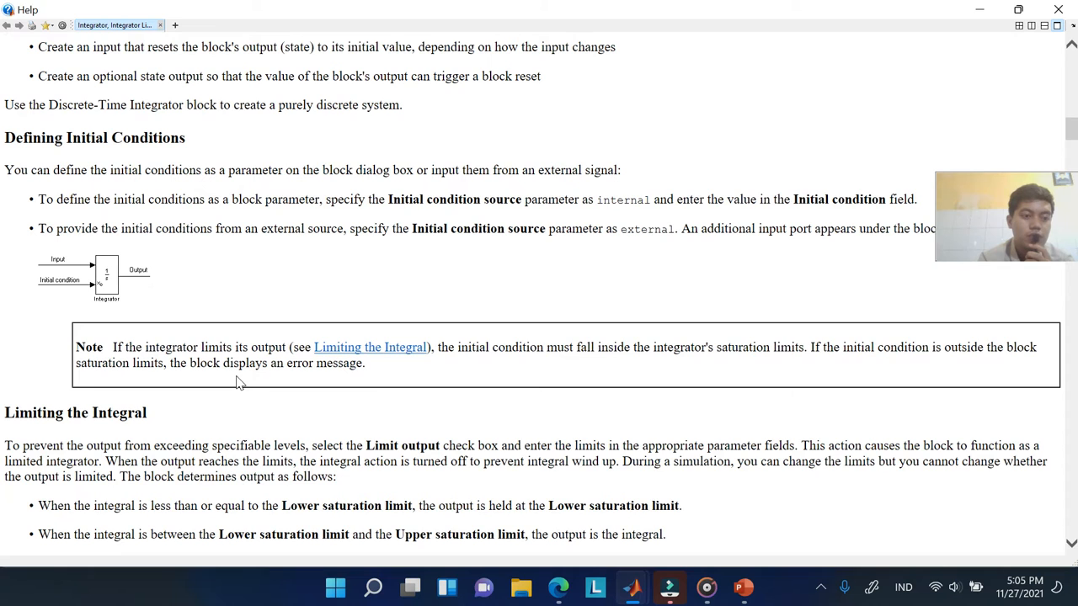
{"action": "scroll", "coordinate": [238, 383], "scroll_direction": "up", "scroll_amount": 1}
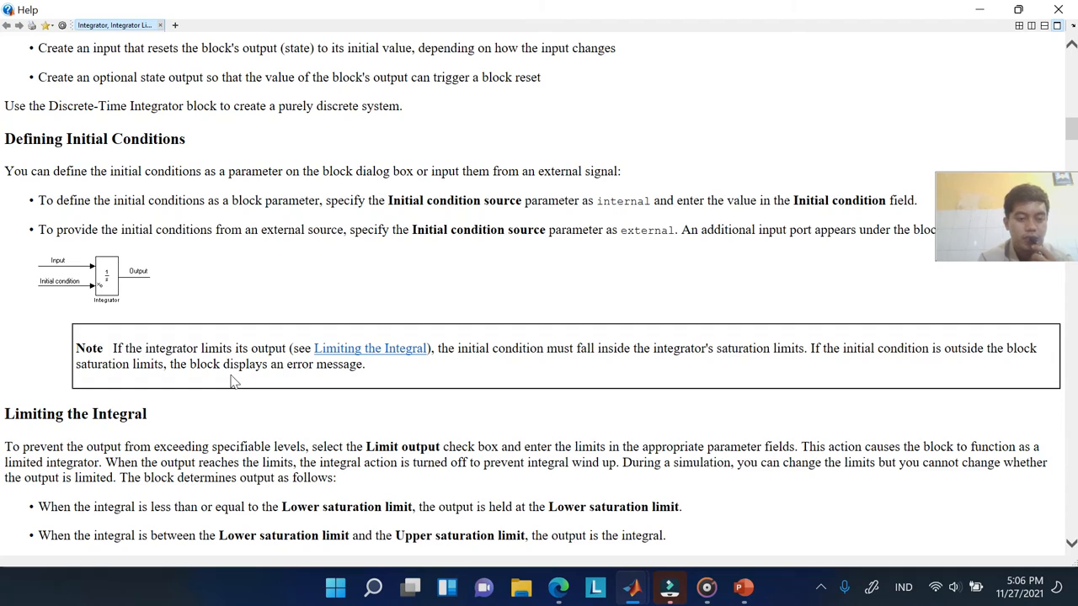
Read through the self-resetting integrator section of the Integrator help page
{"action": "scroll", "coordinate": [234, 378], "scroll_direction": "down", "scroll_amount": 5}
{"action": "scroll", "coordinate": [233, 381], "scroll_direction": "down", "scroll_amount": 10}
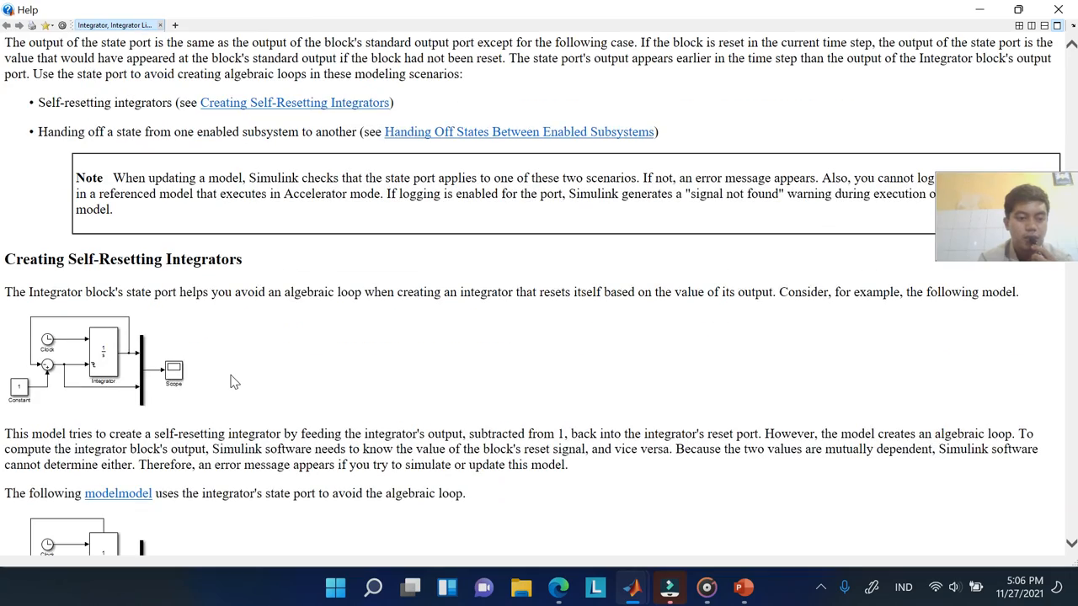
{"action": "scroll", "coordinate": [234, 381], "scroll_direction": "down", "scroll_amount": 2}
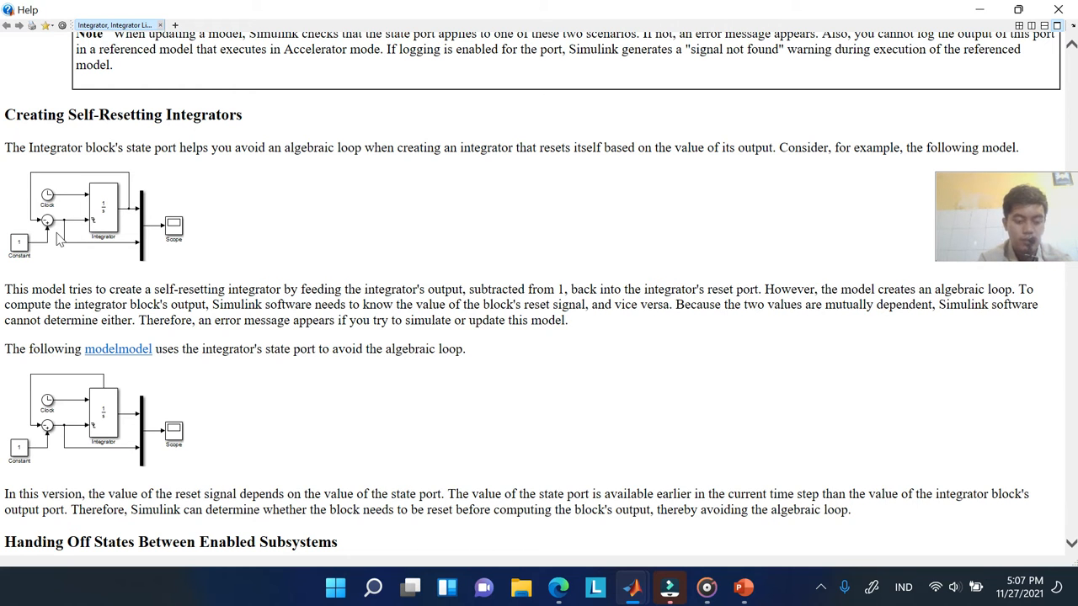
{"action": "scroll", "coordinate": [59, 240], "scroll_direction": "down", "scroll_amount": 1}
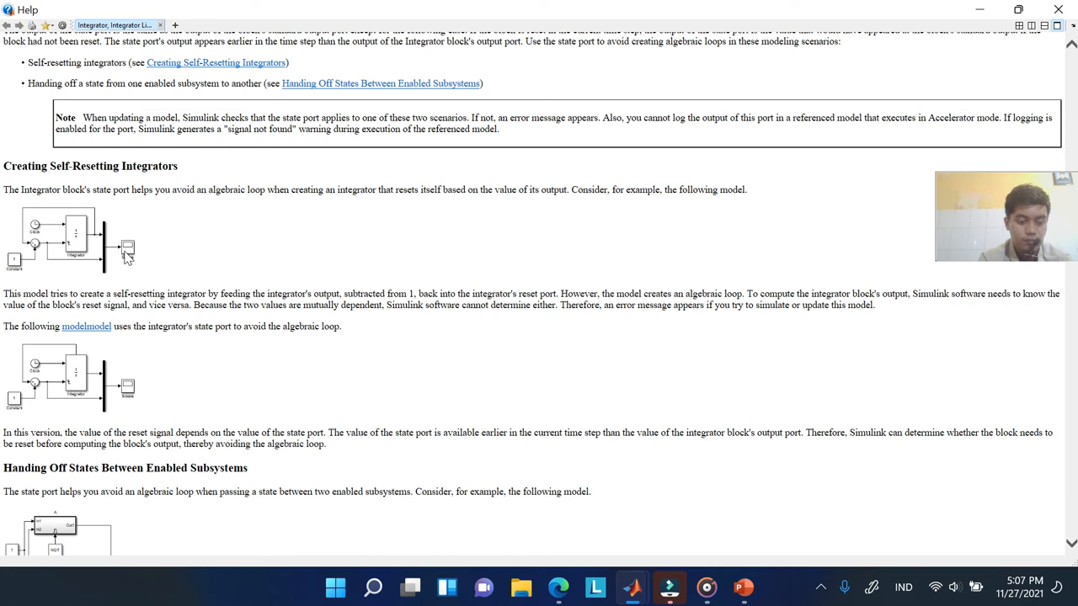
{"action": "scroll", "coordinate": [126, 257], "scroll_direction": "up", "scroll_amount": 3}
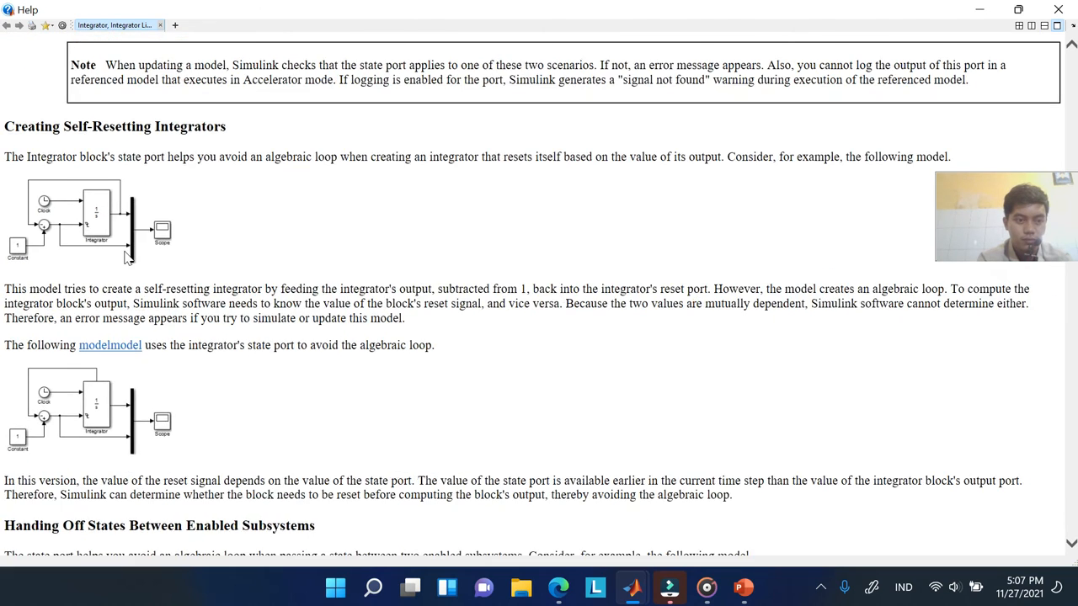
{"action": "scroll", "coordinate": [126, 257], "scroll_direction": "up", "scroll_amount": 2}
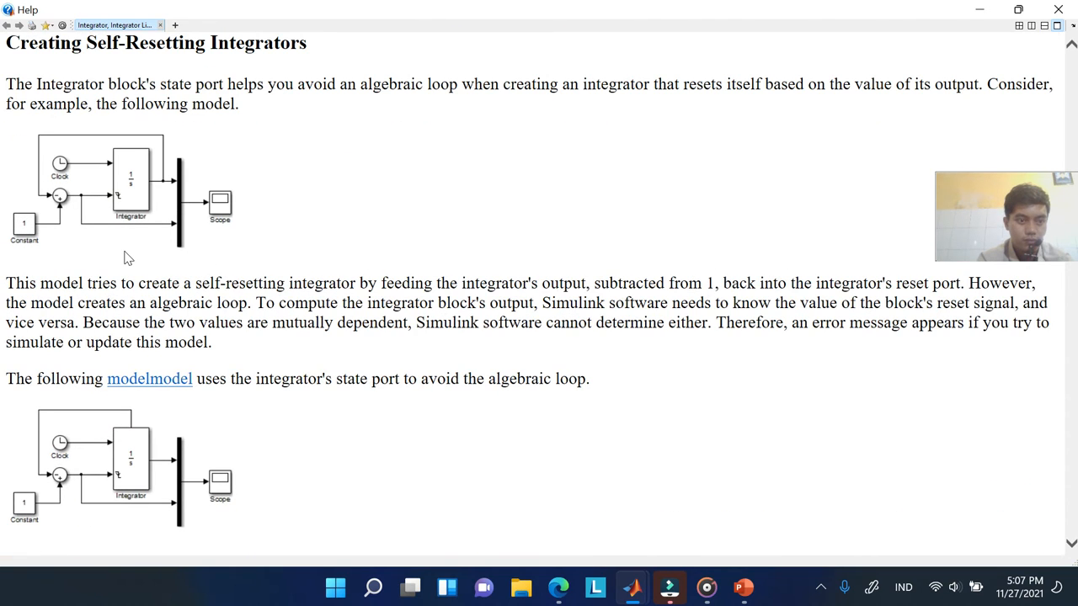
{"action": "scroll", "coordinate": [126, 256], "scroll_direction": "up", "scroll_amount": 1}
{"action": "scroll", "coordinate": [126, 257], "scroll_direction": "up", "scroll_amount": 1}
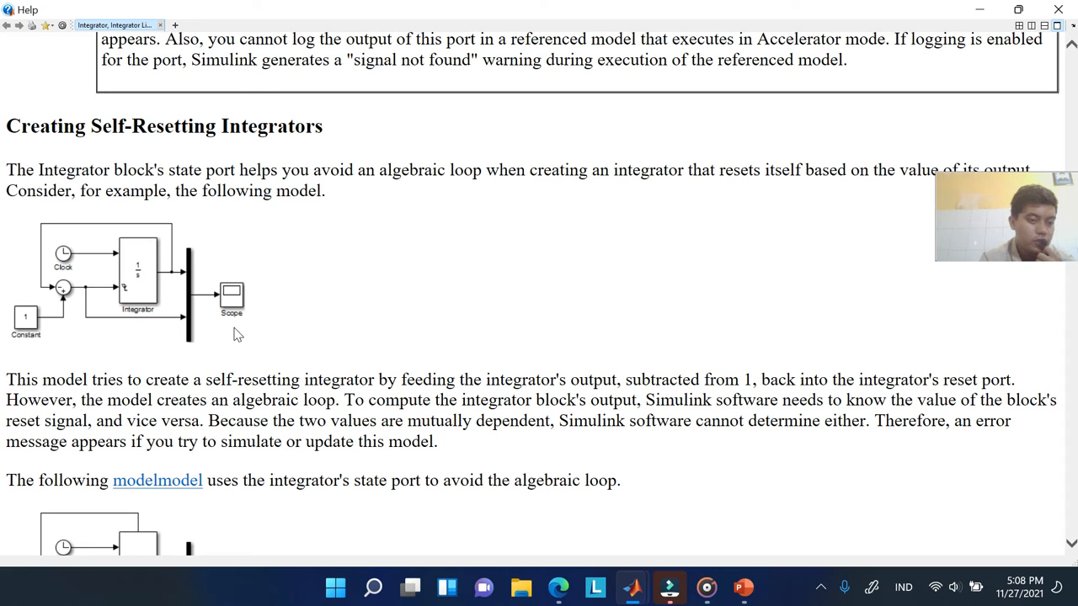
Continue down the help page to the Initial condition source parameter (internal or external)
{"action": "scroll", "coordinate": [242, 326], "scroll_direction": "down", "scroll_amount": 2}
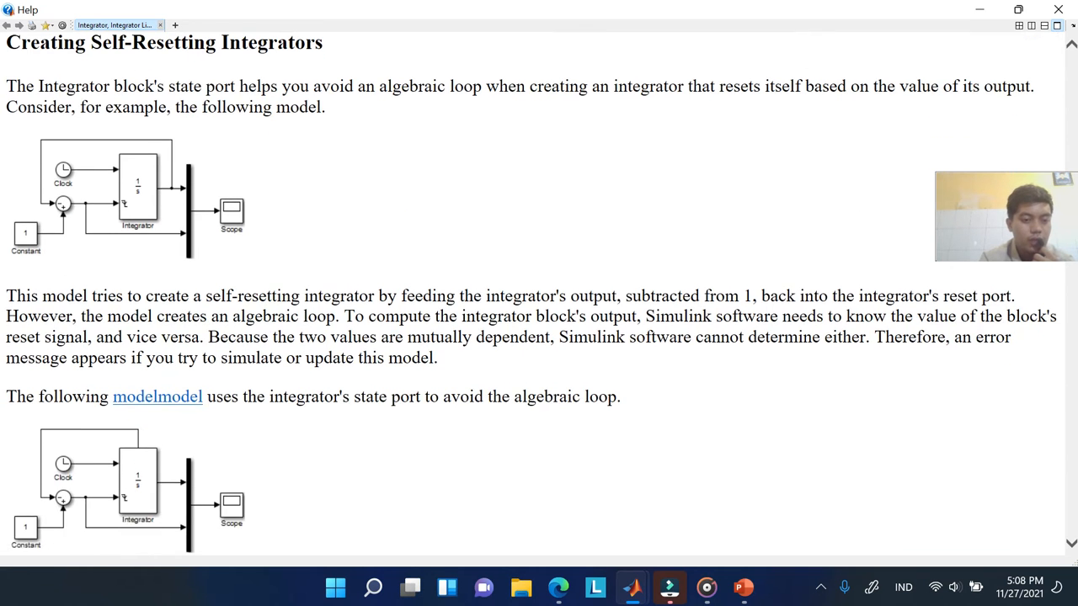
{"action": "scroll", "coordinate": [241, 322], "scroll_direction": "down", "scroll_amount": 7}
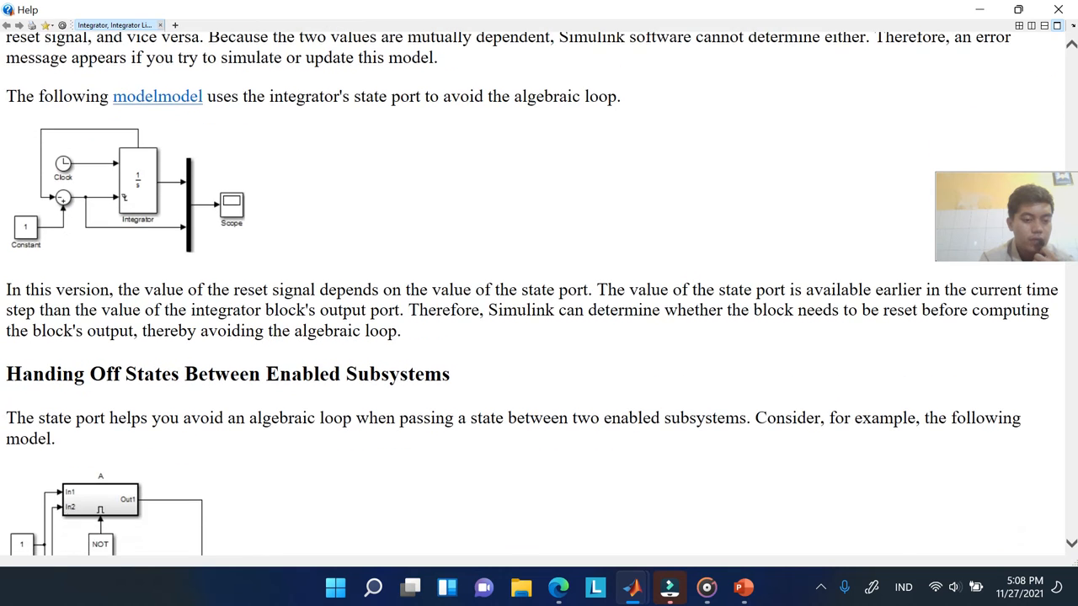
{"action": "scroll", "coordinate": [242, 327], "scroll_direction": "down", "scroll_amount": 4}
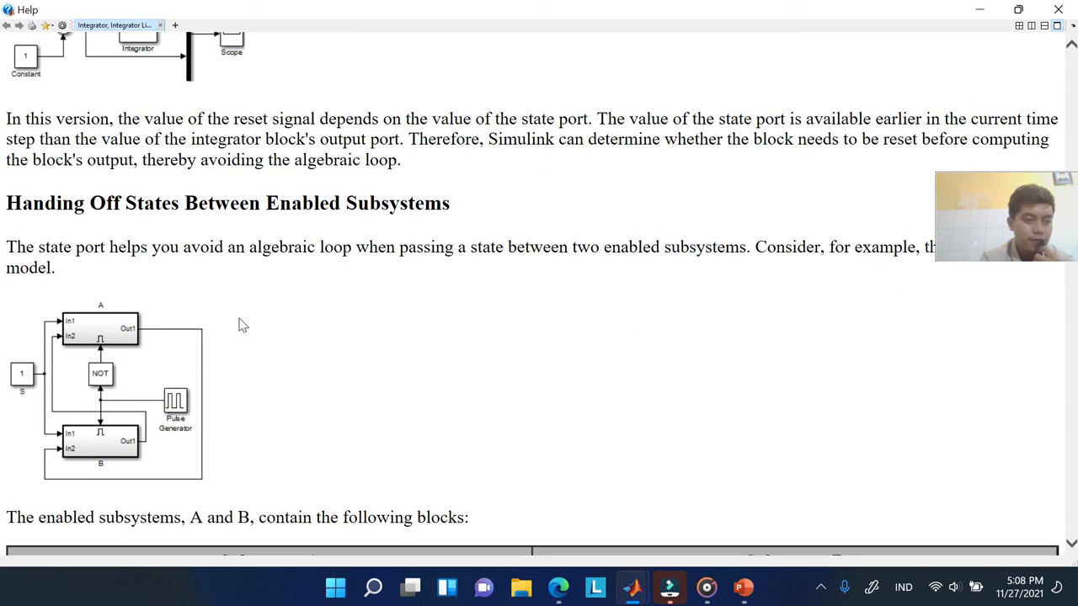
{"action": "scroll", "coordinate": [242, 326], "scroll_direction": "down", "scroll_amount": 9}
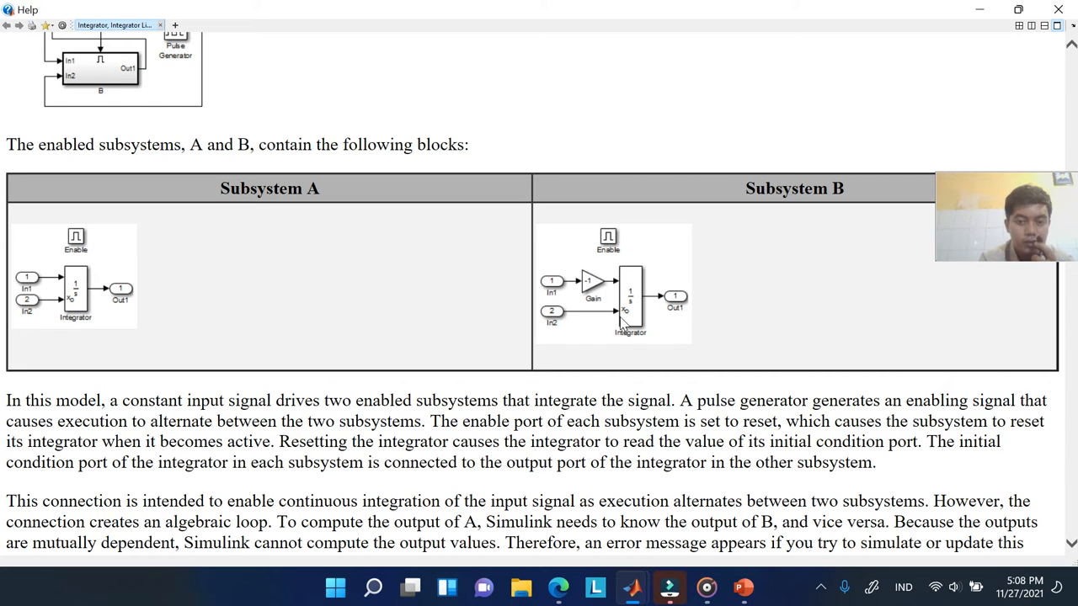
{"action": "scroll", "coordinate": [518, 373], "scroll_direction": "down", "scroll_amount": 3}
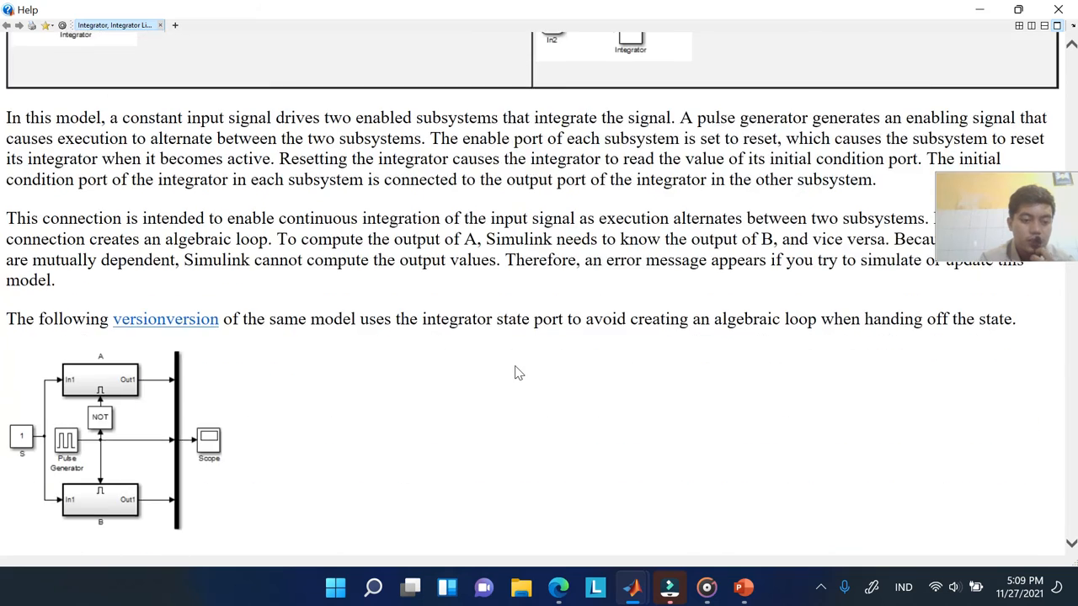
{"action": "scroll", "coordinate": [517, 373], "scroll_direction": "down", "scroll_amount": 3}
{"action": "scroll", "coordinate": [518, 373], "scroll_direction": "down", "scroll_amount": 3}
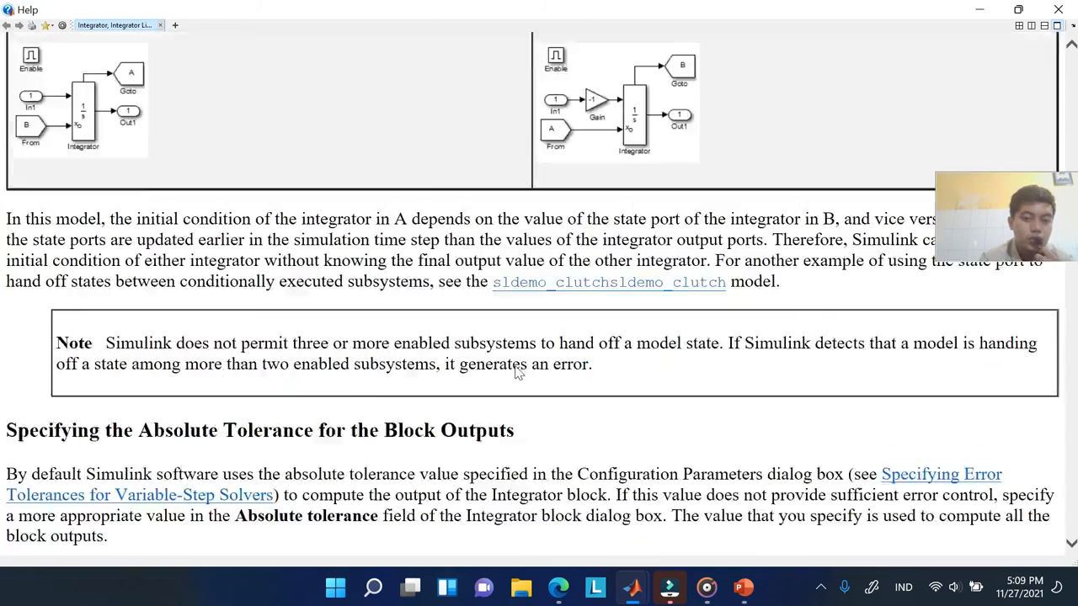
{"action": "scroll", "coordinate": [518, 373], "scroll_direction": "down", "scroll_amount": 4}
{"action": "scroll", "coordinate": [518, 373], "scroll_direction": "down", "scroll_amount": 3}
{"action": "scroll", "coordinate": [518, 373], "scroll_direction": "down", "scroll_amount": 10}
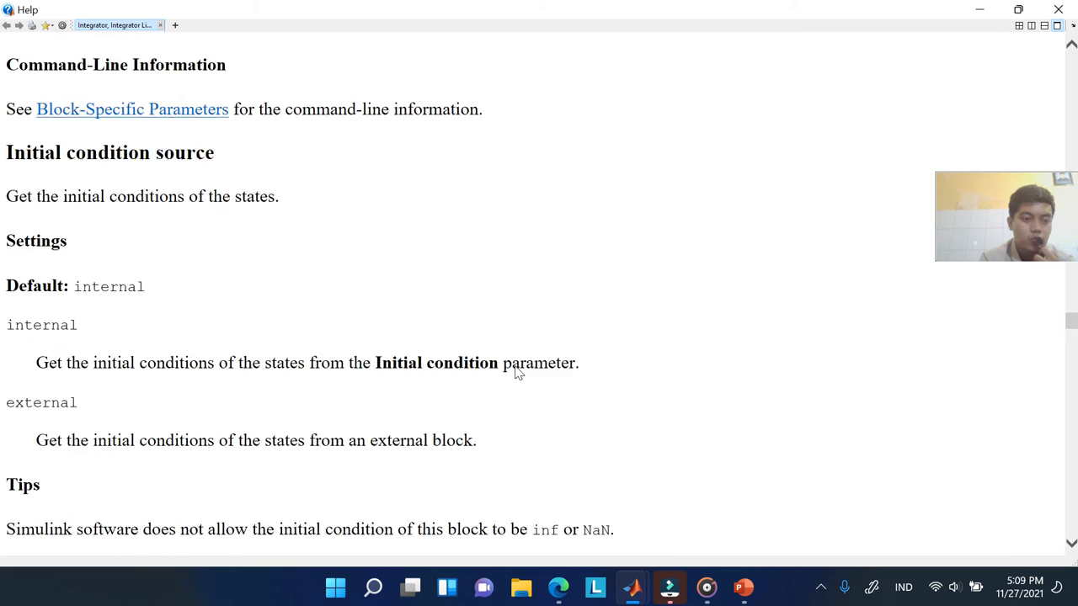
{"action": "scroll", "coordinate": [518, 373], "scroll_direction": "down", "scroll_amount": 3}
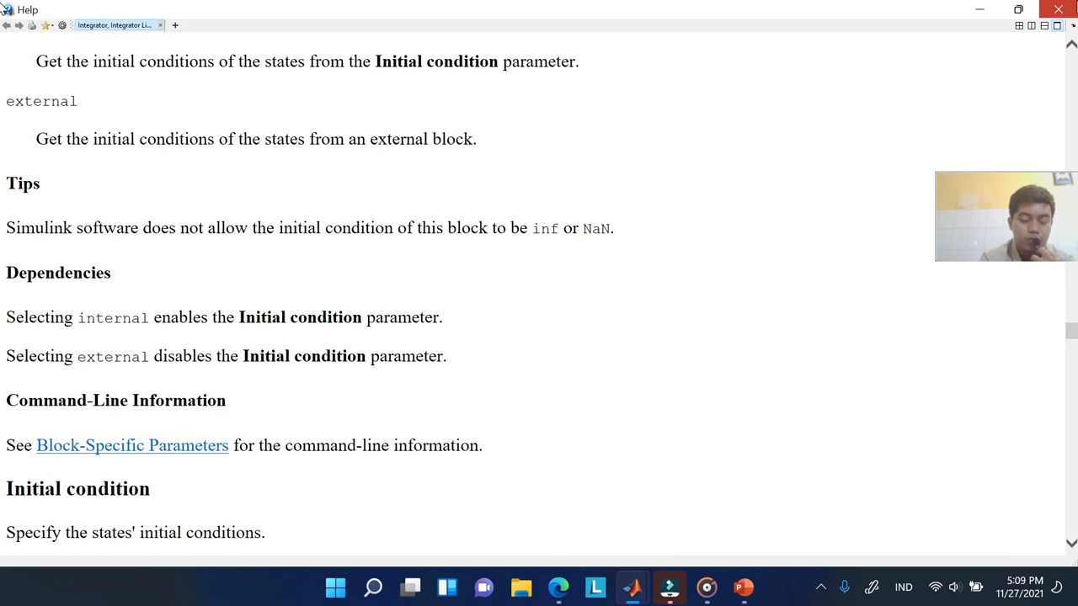
Close the help and create a new blank model, snapping it to the screen's right half
{"action": "left_click", "coordinate": [1058, 10]}
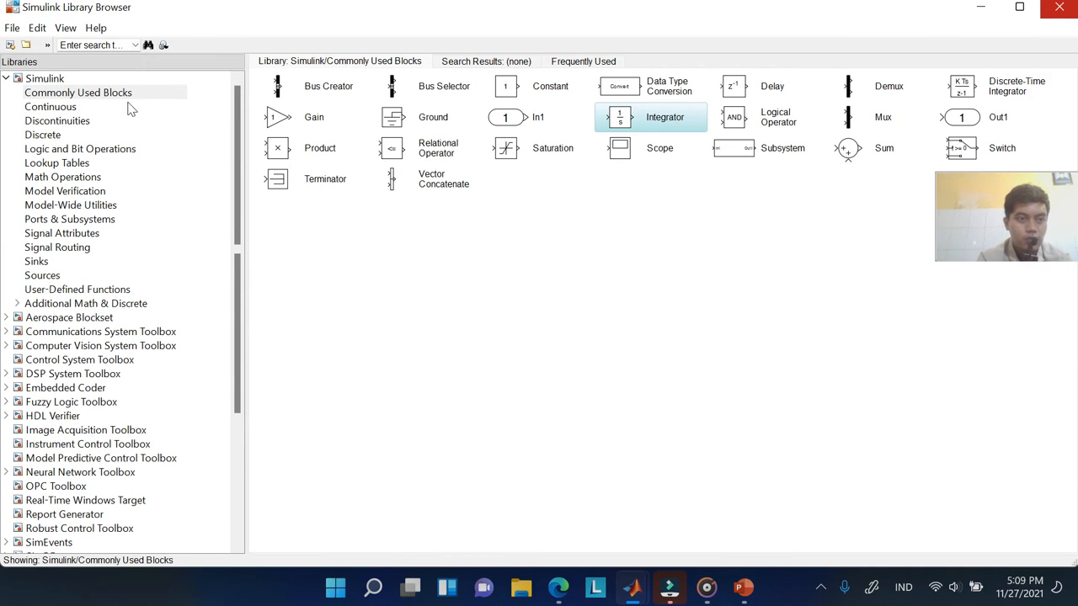
{"action": "left_click", "coordinate": [9, 46]}
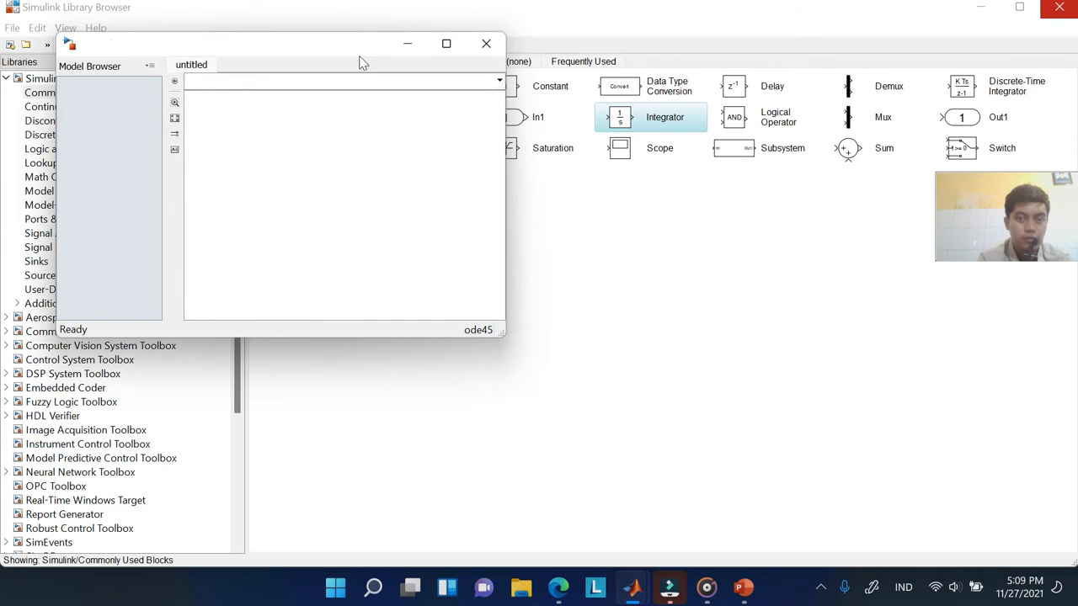
{"action": "left_click", "coordinate": [445, 44]}
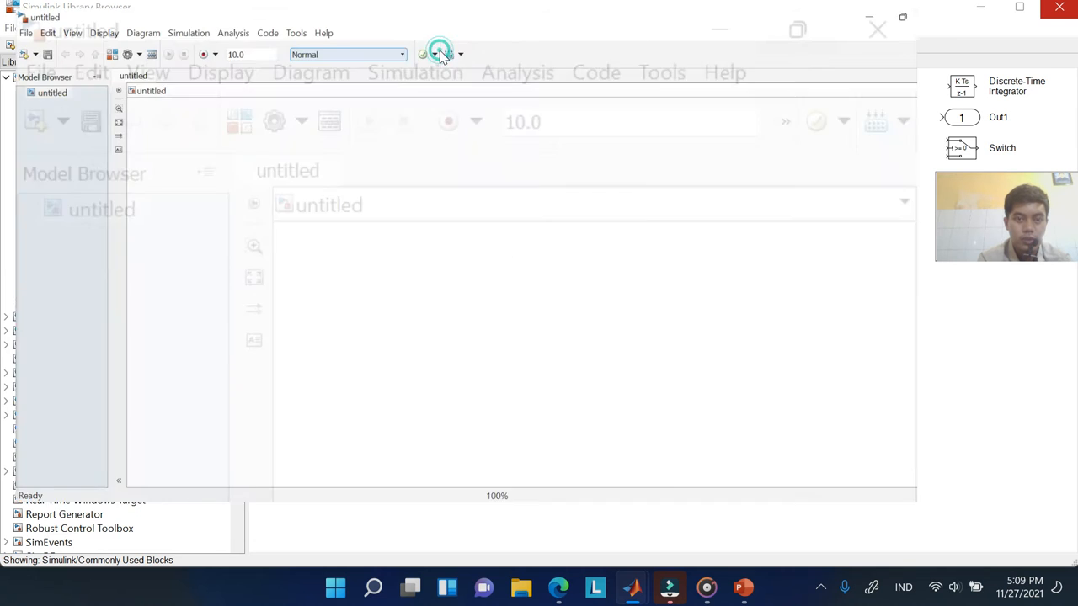
{"action": "mouse_move", "coordinate": [1022, 10]}
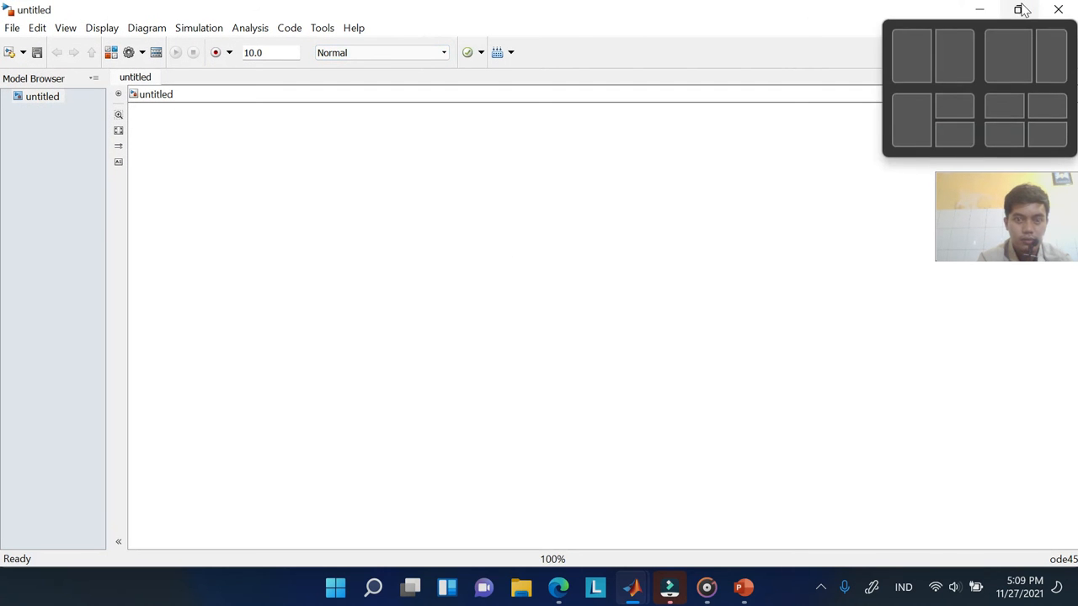
{"action": "left_click", "coordinate": [972, 66]}
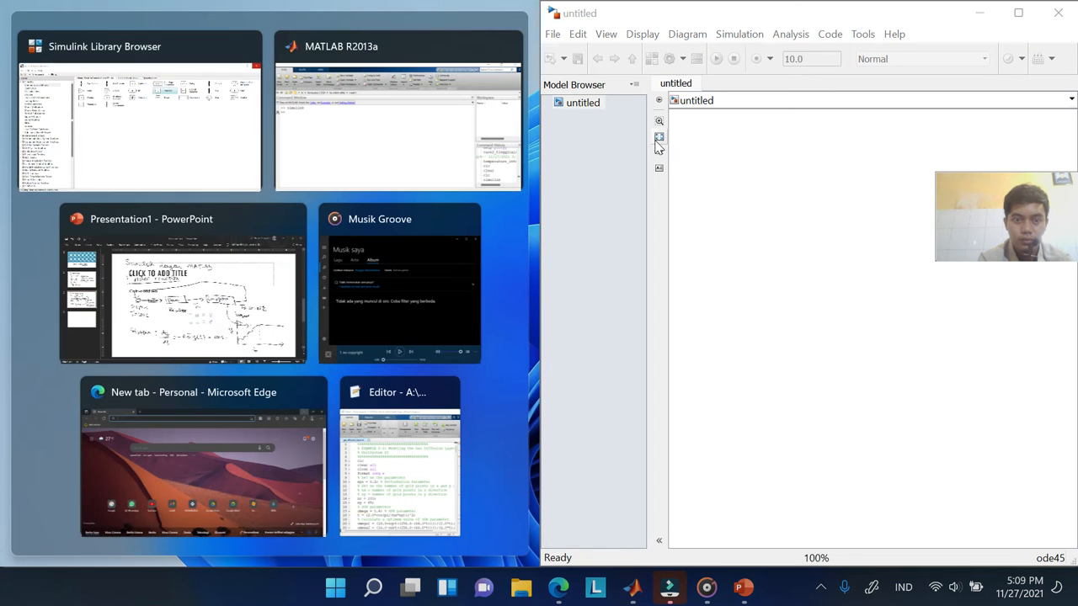
Dock the Library Browser left, widen its block list, and drop an Integrator into the model
{"action": "left_click", "coordinate": [202, 141]}
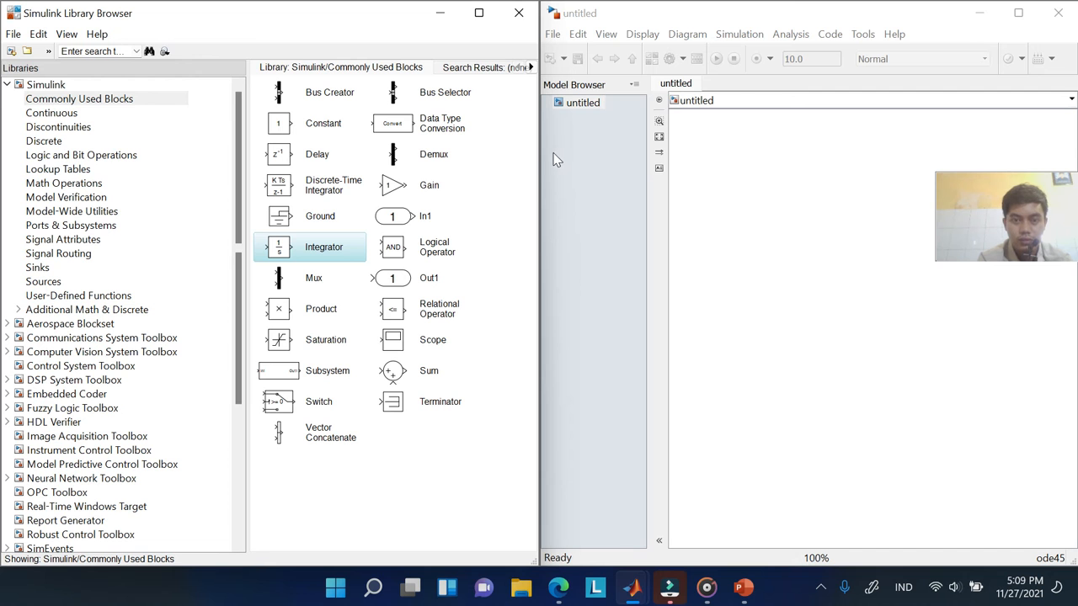
{"action": "left_click_drag", "start_coordinate": [544, 153], "coordinate": [409, 164]}
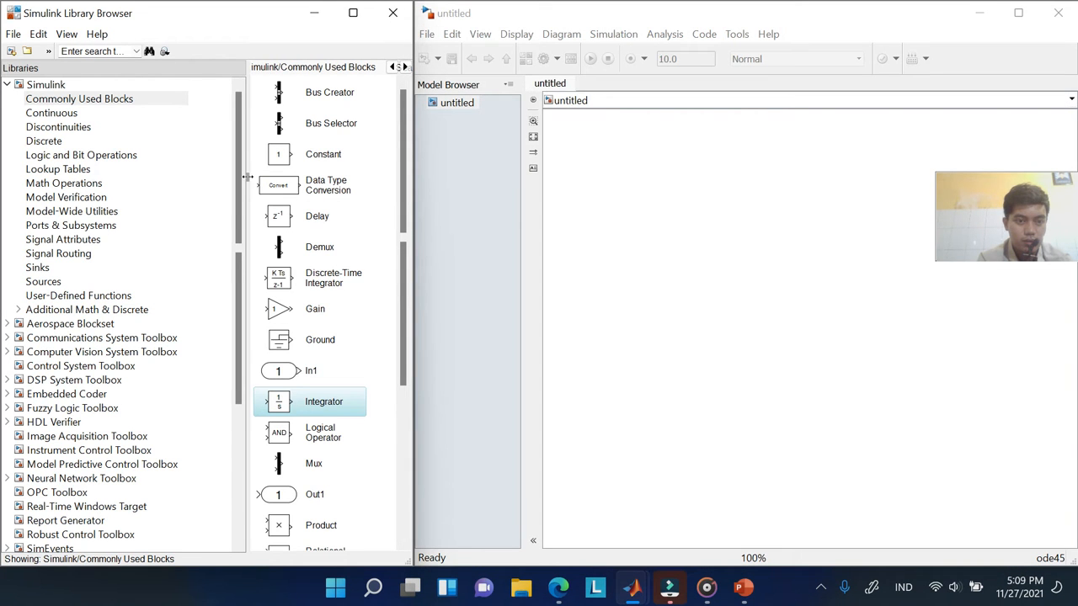
{"action": "left_click_drag", "start_coordinate": [247, 175], "coordinate": [143, 180]}
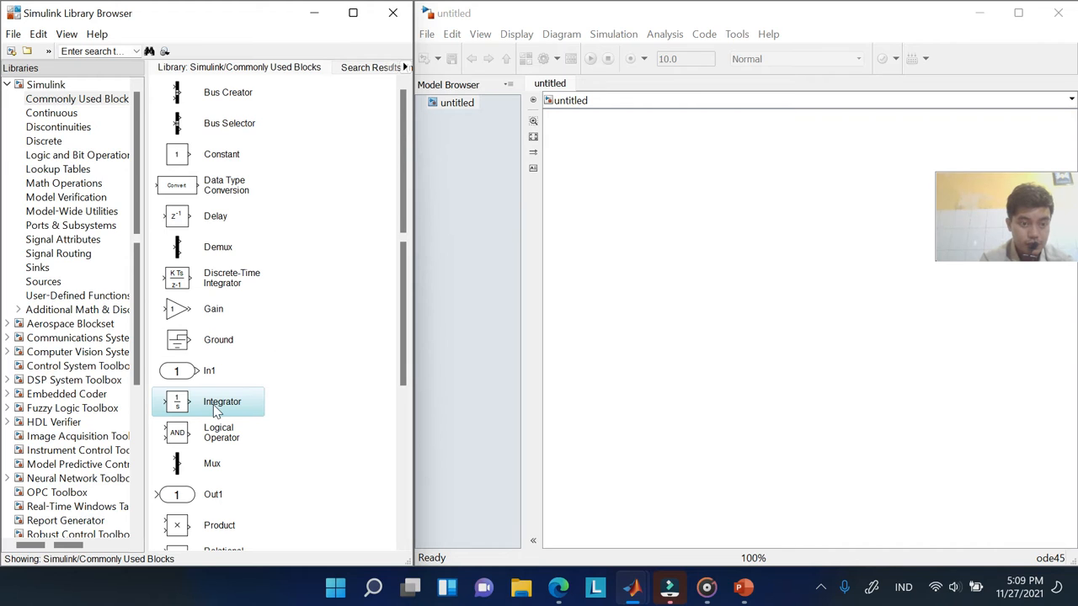
{"action": "left_click_drag", "start_coordinate": [215, 403], "coordinate": [646, 302]}
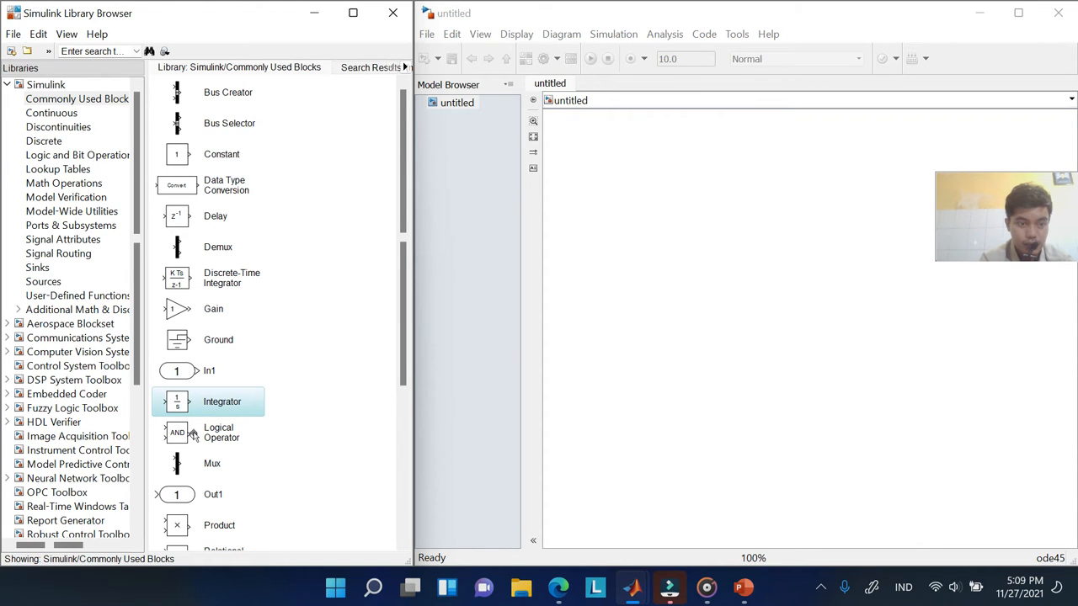
{"action": "left_click_drag", "start_coordinate": [215, 407], "coordinate": [852, 234]}
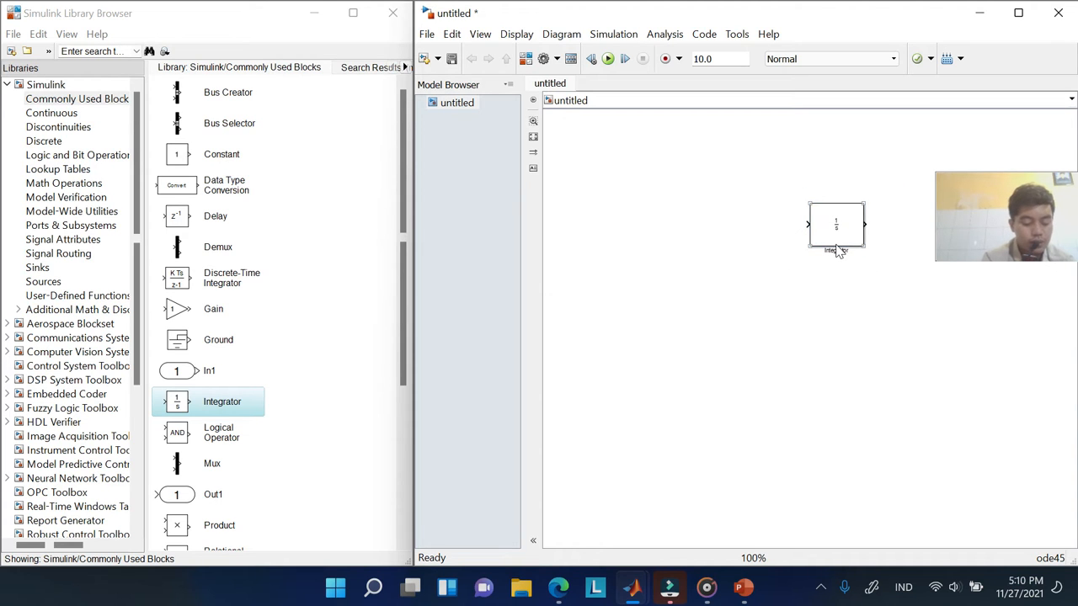
Deselect the placed Integrator block and scroll down the library's block list
{"action": "left_click", "coordinate": [789, 257]}
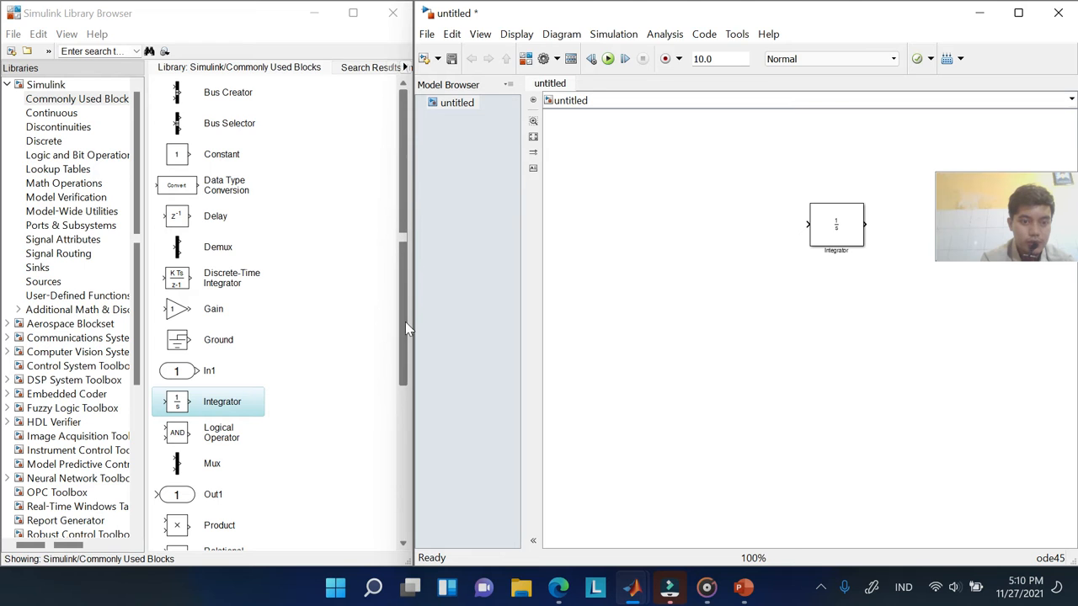
{"action": "left_click_drag", "start_coordinate": [405, 322], "coordinate": [405, 527]}
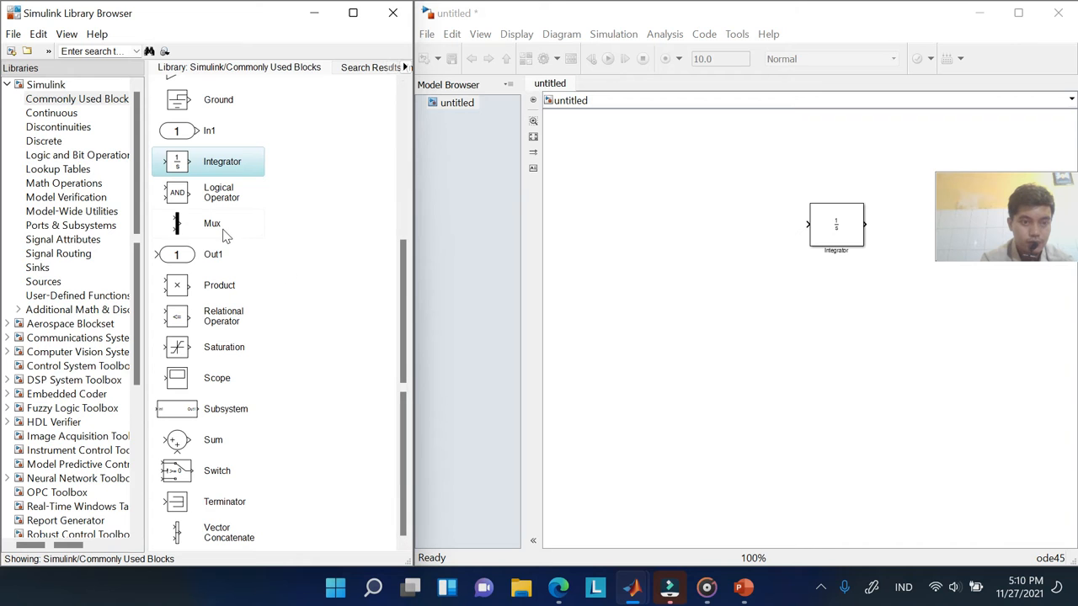
Place a Gain block on the canvas, undoing two attempted resizes
{"action": "scroll", "coordinate": [213, 150], "scroll_direction": "up", "scroll_amount": 2}
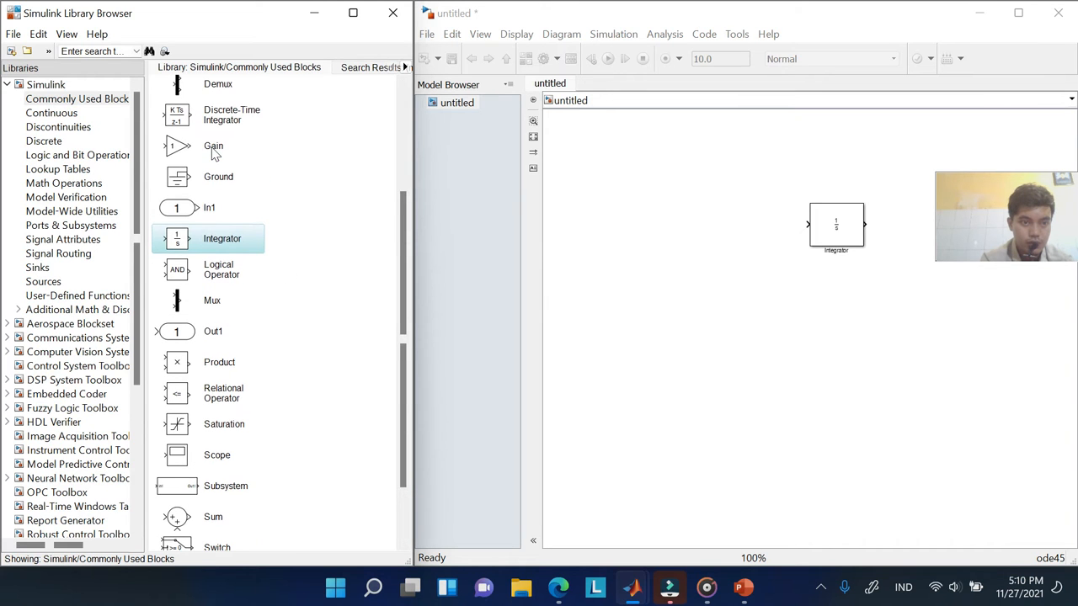
{"action": "left_click", "coordinate": [187, 148]}
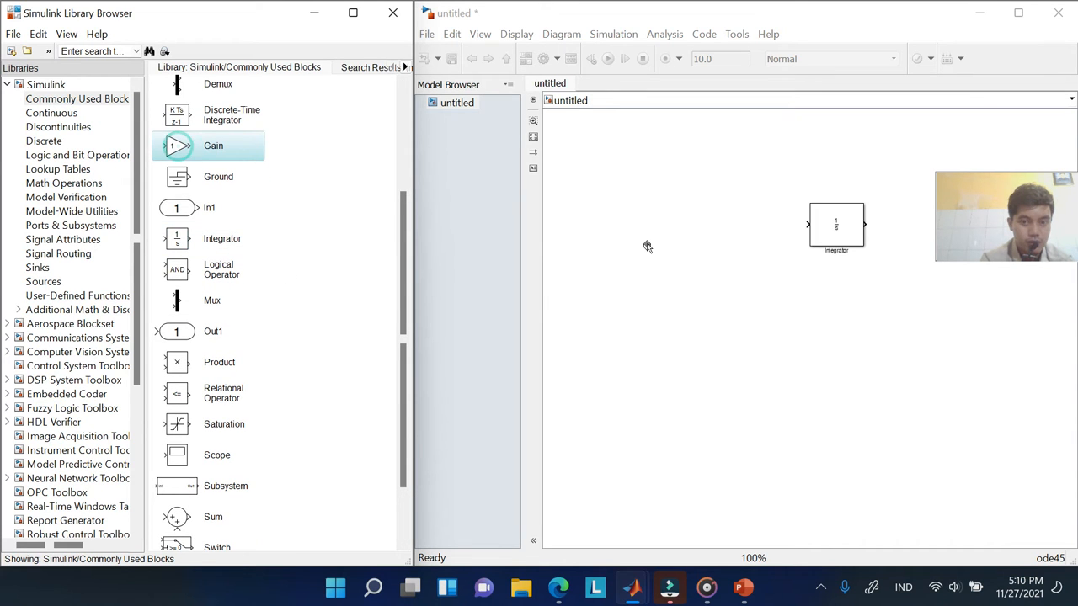
{"action": "left_click_drag", "start_coordinate": [661, 234], "coordinate": [663, 234]}
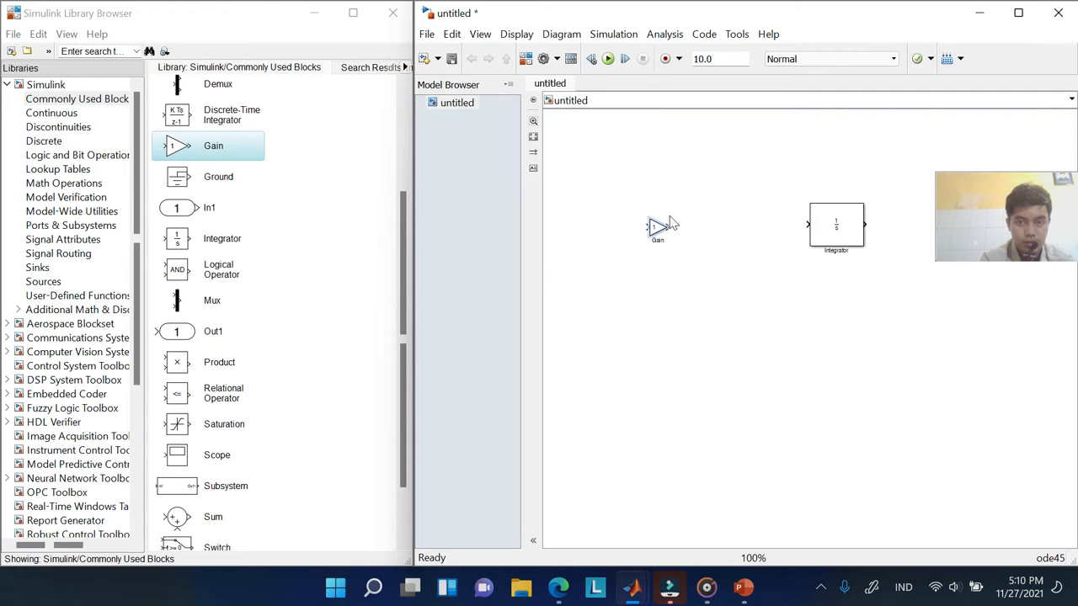
{"action": "left_click_drag", "start_coordinate": [670, 216], "coordinate": [691, 205]}
{"action": "key", "text": "ctrl+z"}
{"action": "left_click_drag", "start_coordinate": [697, 205], "coordinate": [703, 204]}
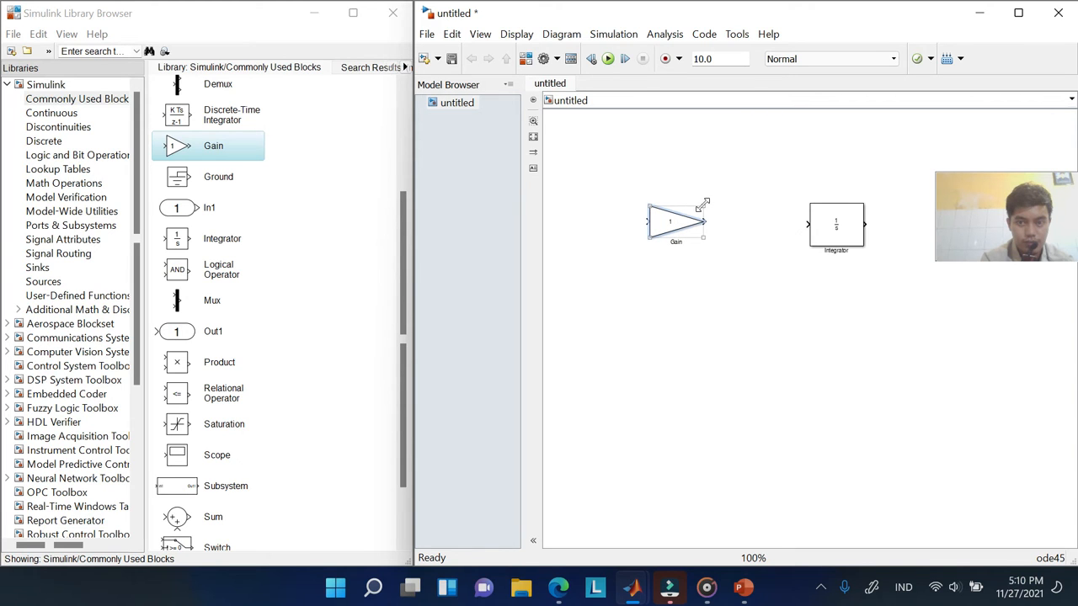
{"action": "key", "text": "ctrl+z"}
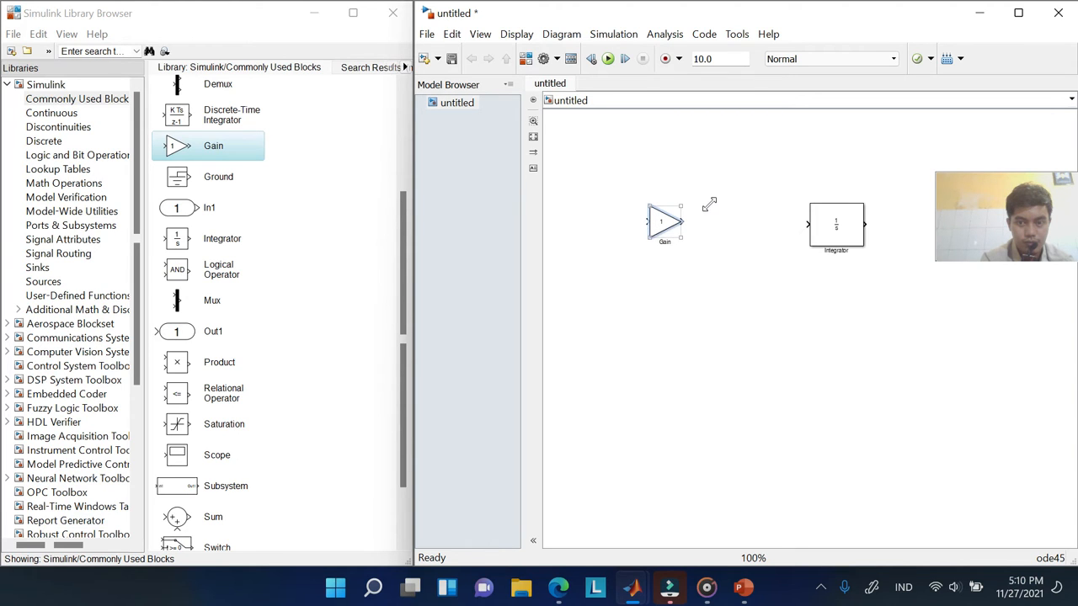
{"action": "mouse_move", "coordinate": [664, 226]}
{"action": "left_mouse_down"}
{"action": "mouse_move", "coordinate": [698, 232]}
{"action": "mouse_move", "coordinate": [678, 229]}
{"action": "left_mouse_up"}
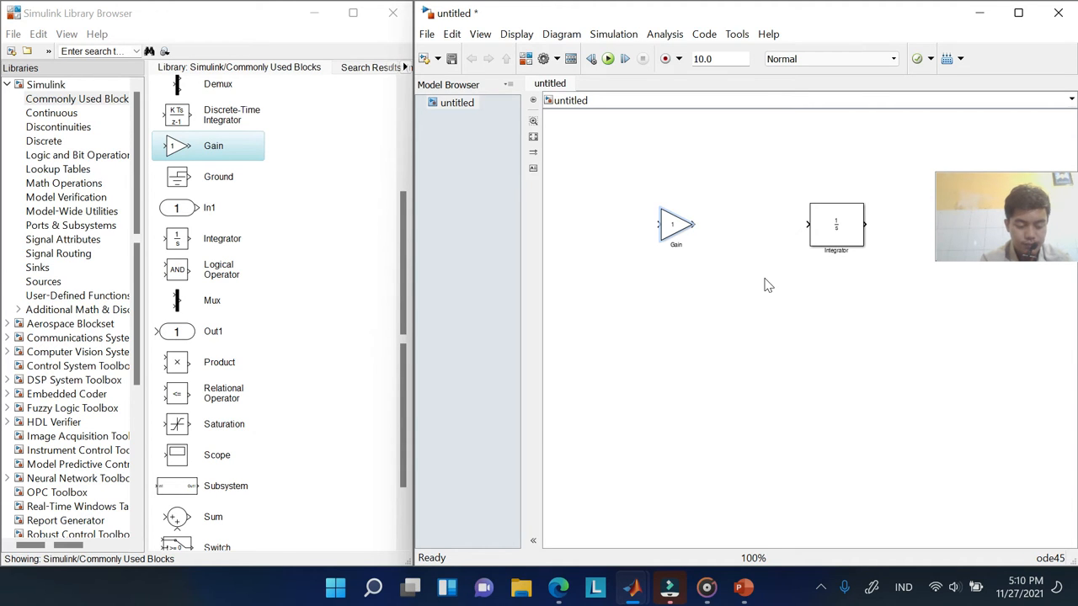
Rearrange the blocks so the Gain sits right of the Integrator, aligned with its output
{"action": "left_click", "coordinate": [677, 225]}
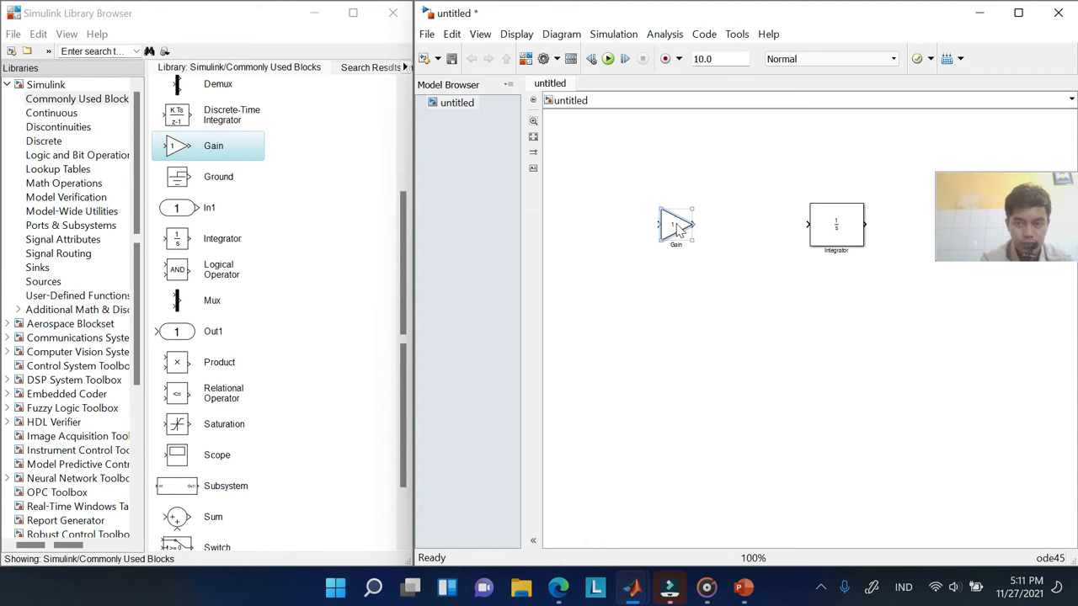
{"action": "left_click_drag", "start_coordinate": [676, 224], "coordinate": [847, 301]}
{"action": "left_click", "coordinate": [834, 244]}
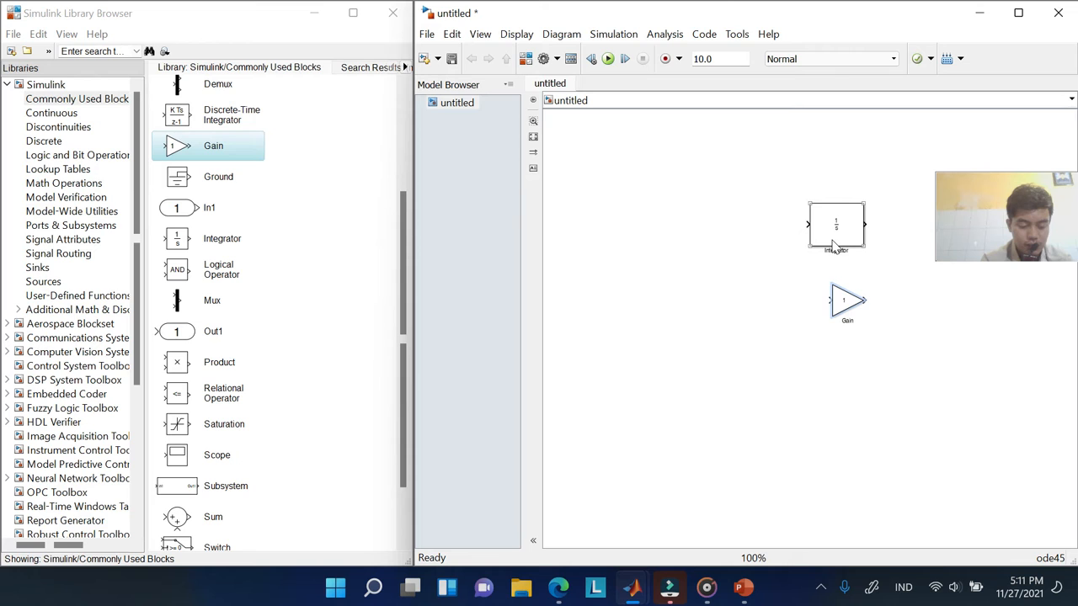
{"action": "left_click_drag", "start_coordinate": [842, 229], "coordinate": [781, 236]}
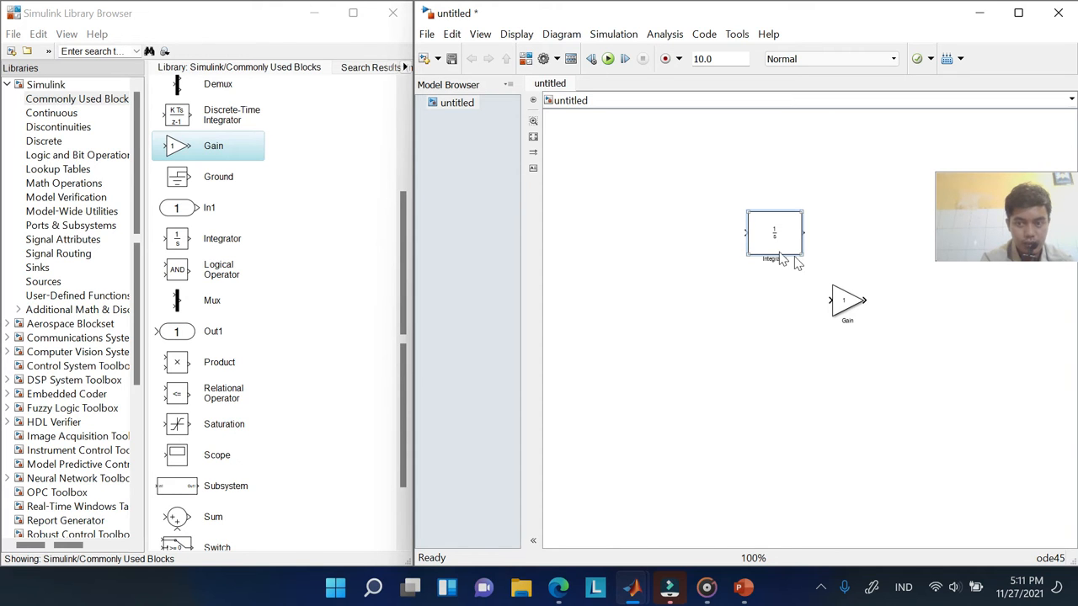
{"action": "left_click", "coordinate": [849, 314]}
{"action": "left_click_drag", "start_coordinate": [846, 305], "coordinate": [910, 234]}
Add a 'dydt=' text annotation to the left of the Integrator block
{"action": "left_click", "coordinate": [701, 341]}
{"action": "double_click", "coordinate": [659, 253]}
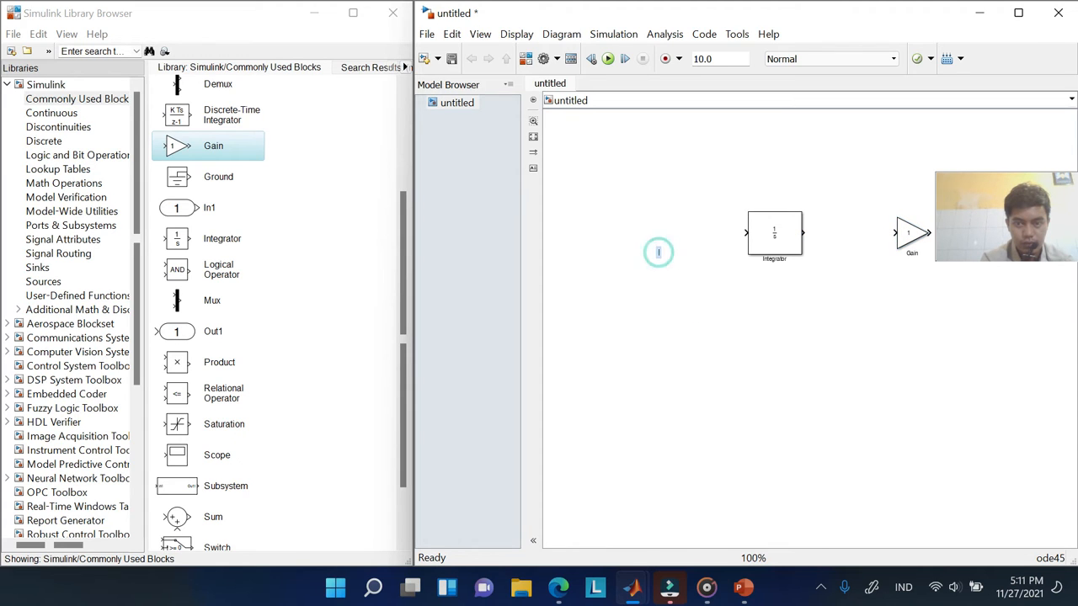
{"action": "type", "text": "dydt"}
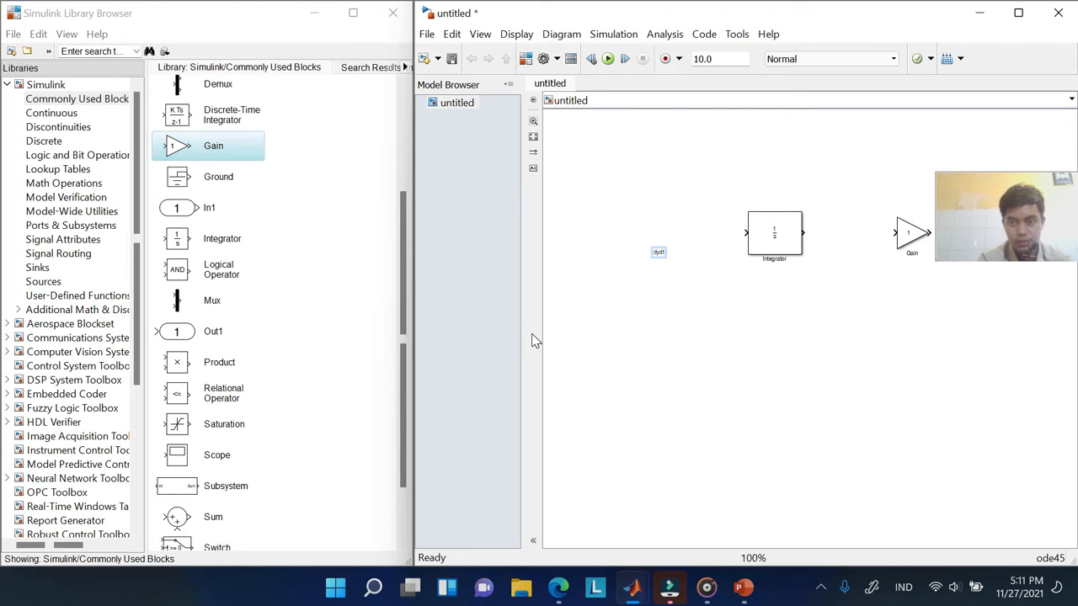
{"action": "type", "text": "="}
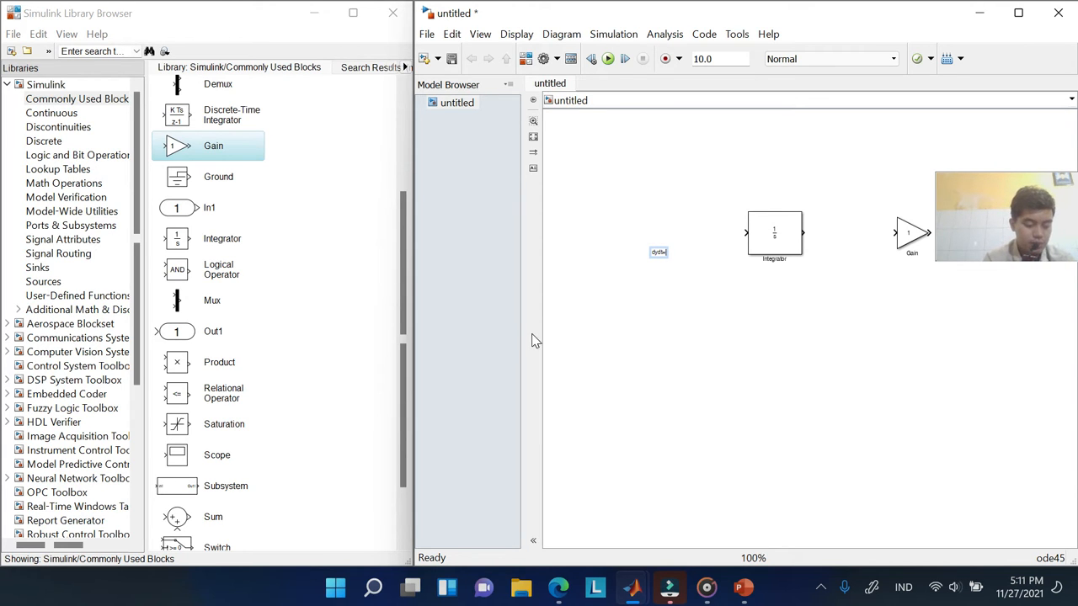
{"action": "key", "text": "ctrl+a"}
{"action": "key", "text": "BackSpace"}
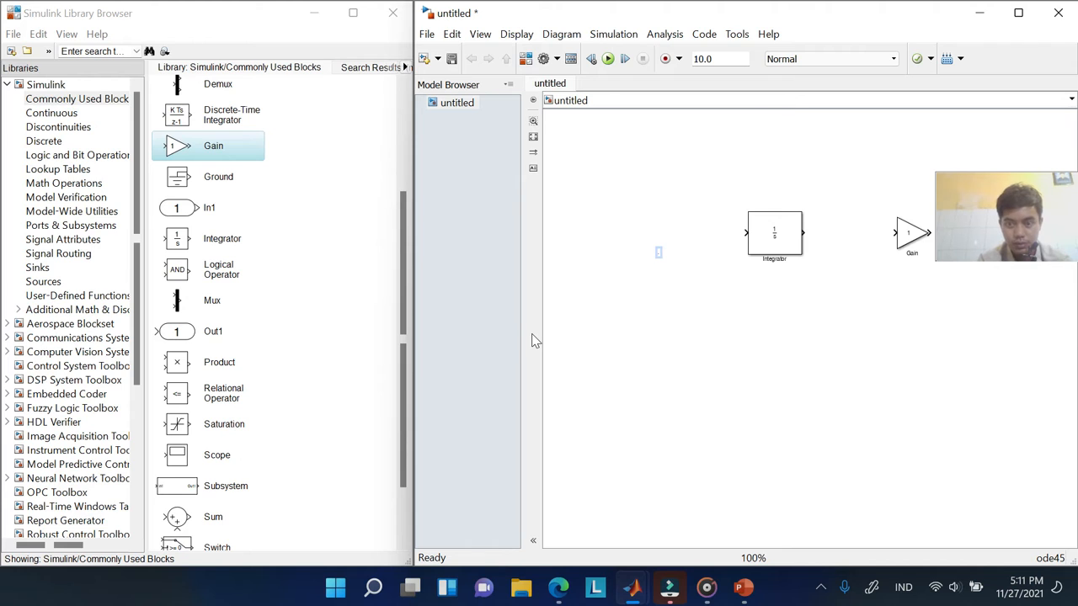
{"action": "key", "text": "ctrl+z"}
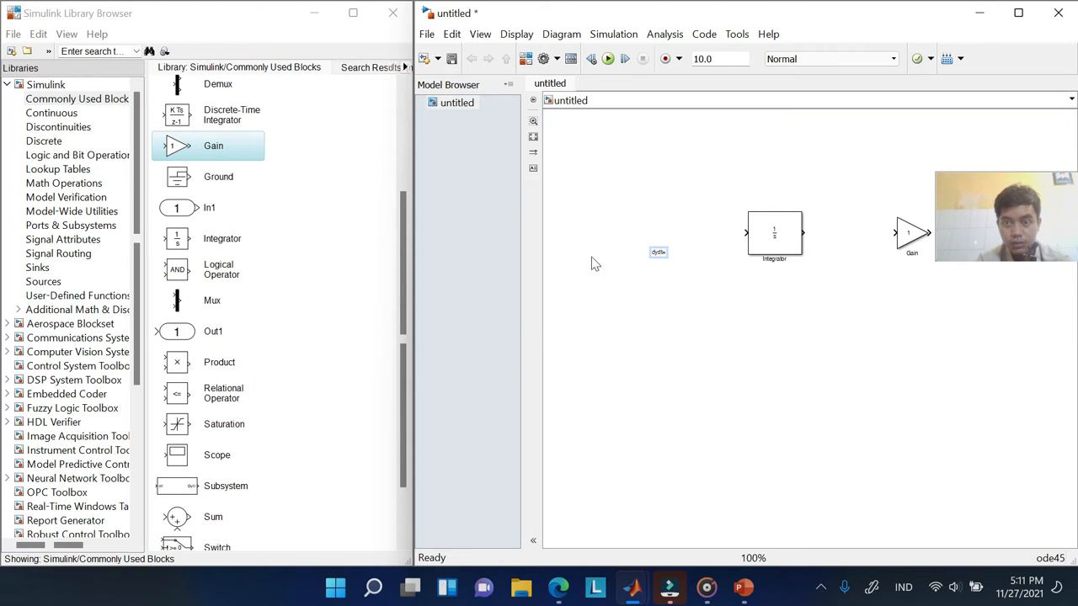
{"action": "left_click", "coordinate": [674, 220]}
Select the dydt= note, then open and close Model Configuration Parameters without changes
{"action": "left_click", "coordinate": [652, 258]}
{"action": "left_click", "coordinate": [658, 253]}
{"action": "left_click", "coordinate": [666, 257]}
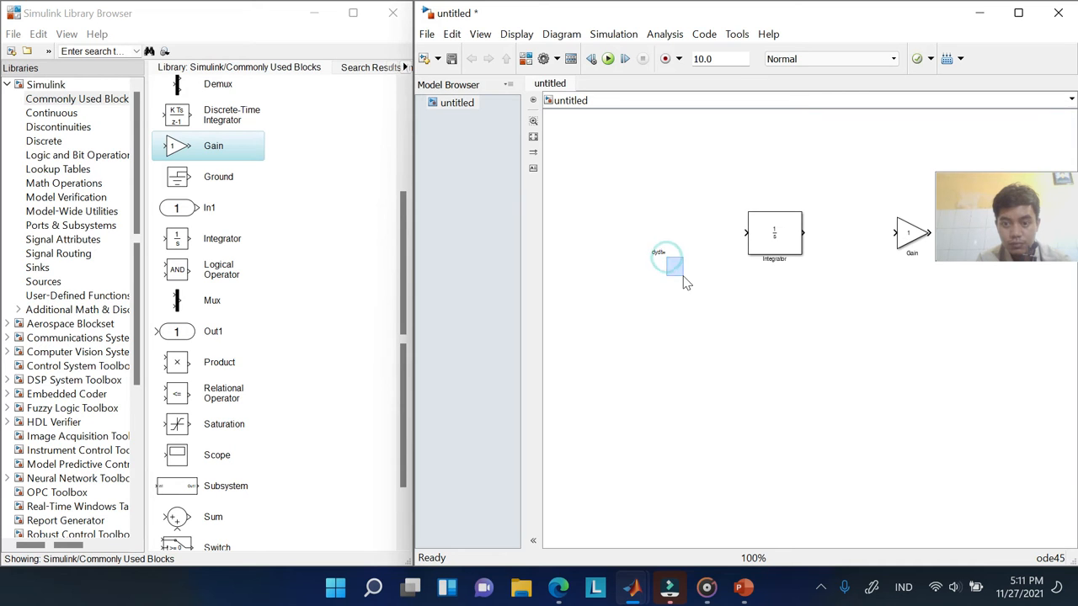
{"action": "left_click", "coordinate": [645, 244]}
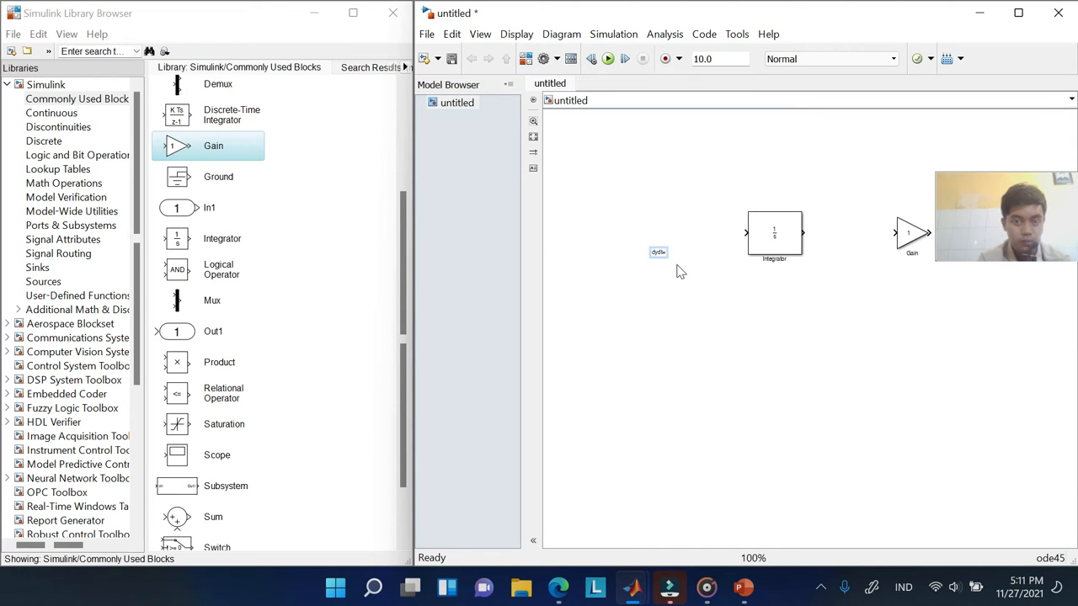
{"action": "left_click", "coordinate": [544, 58]}
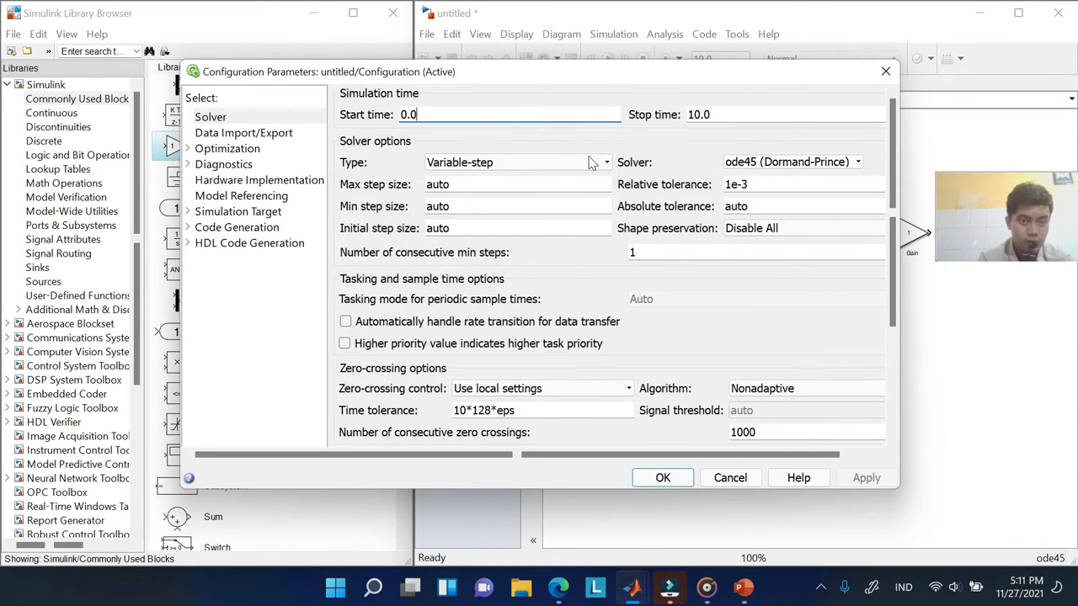
{"action": "left_click", "coordinate": [885, 72]}
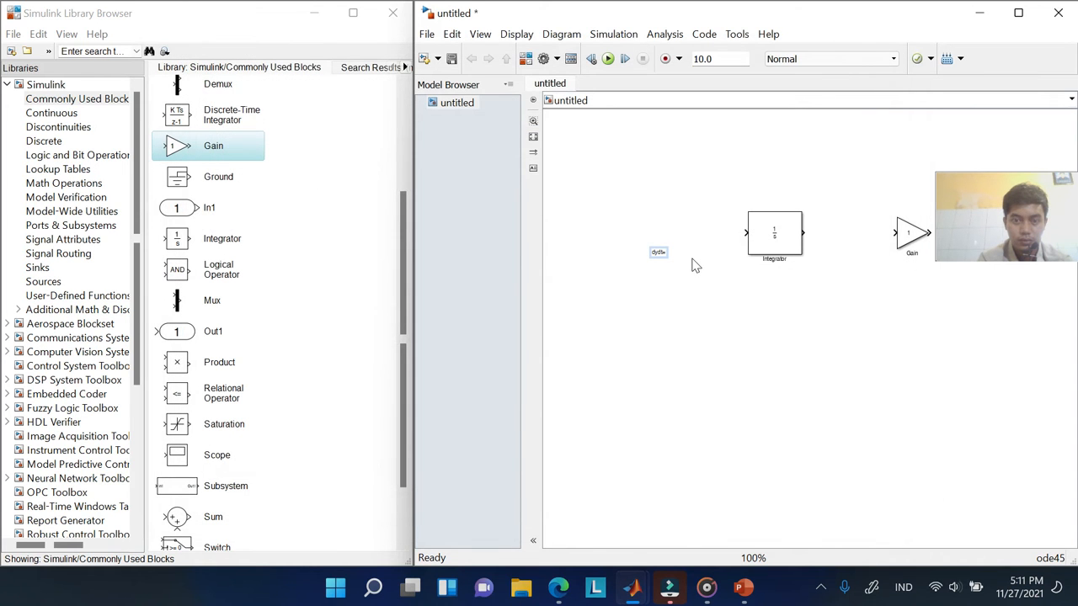
{"action": "left_click", "coordinate": [741, 34]}
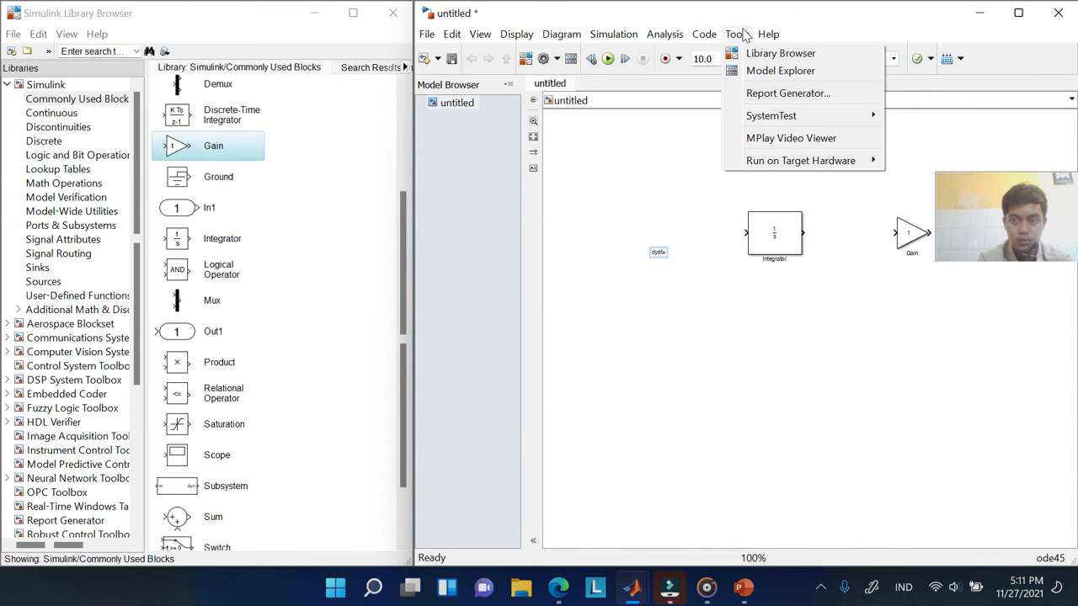
{"action": "left_click", "coordinate": [740, 34]}
{"action": "left_click", "coordinate": [618, 34]}
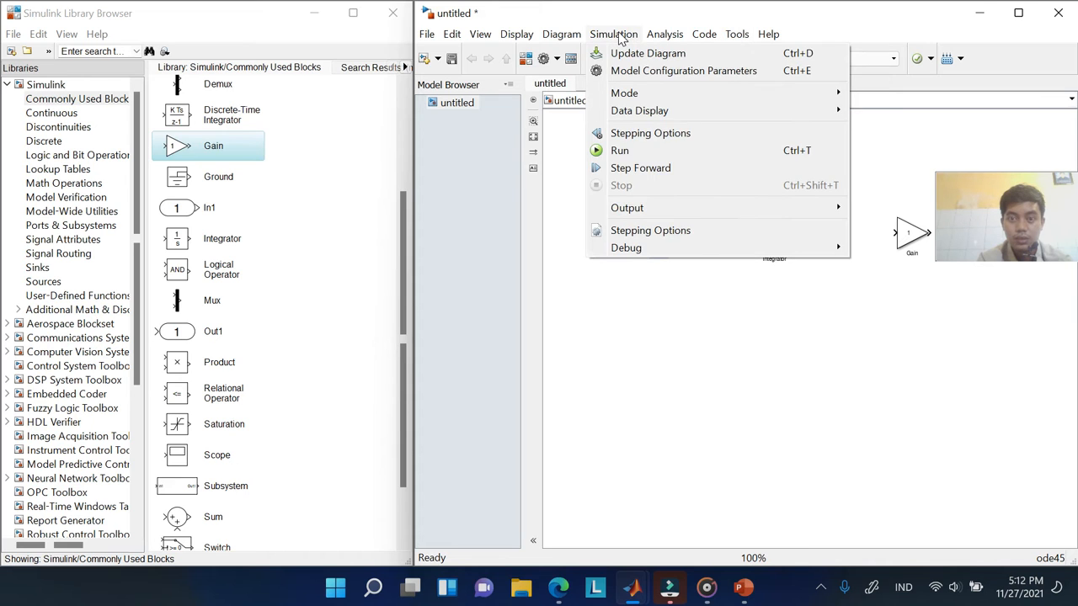
{"action": "mouse_move", "coordinate": [566, 38]}
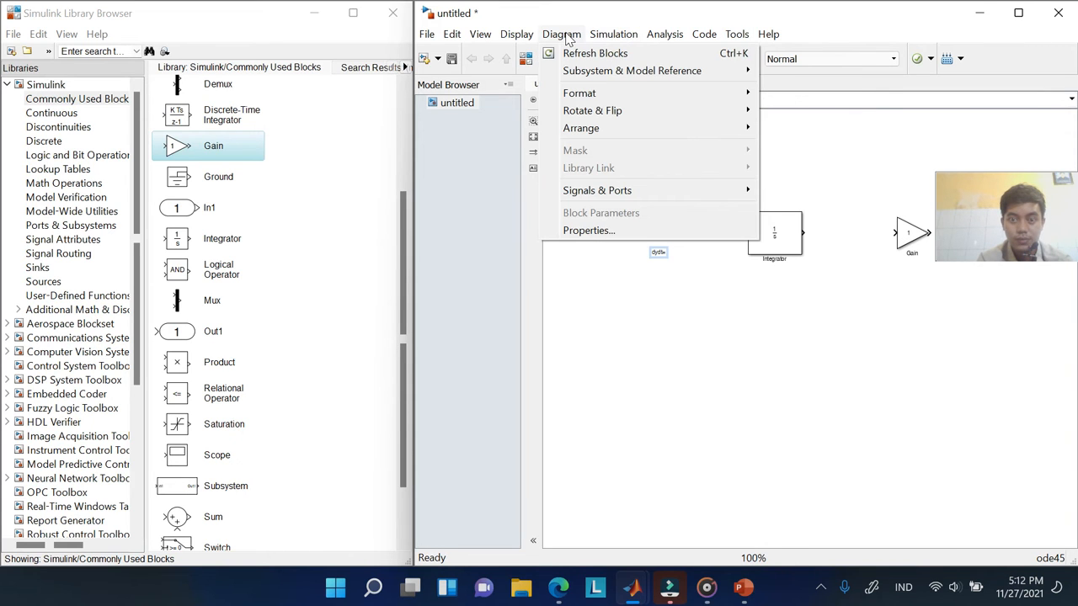
{"action": "mouse_move", "coordinate": [516, 38]}
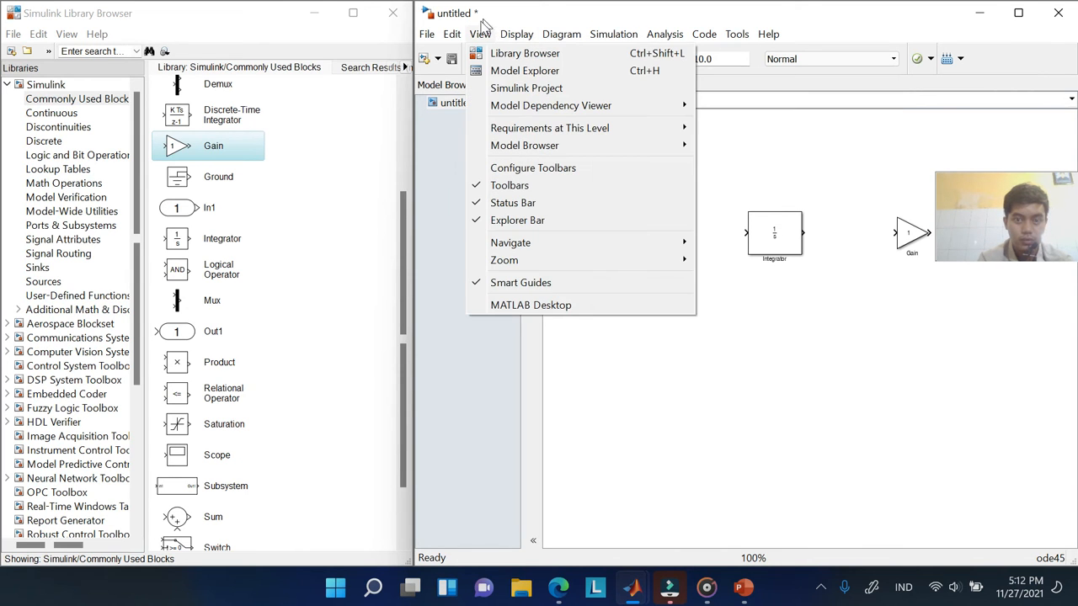
{"action": "mouse_move", "coordinate": [451, 39]}
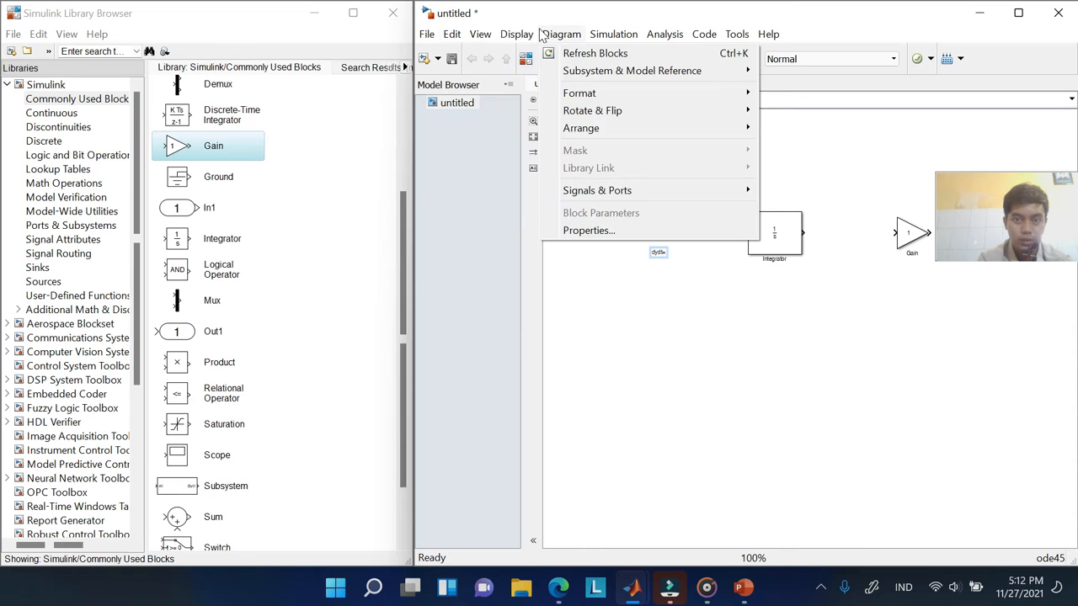
{"action": "left_click", "coordinate": [691, 298]}
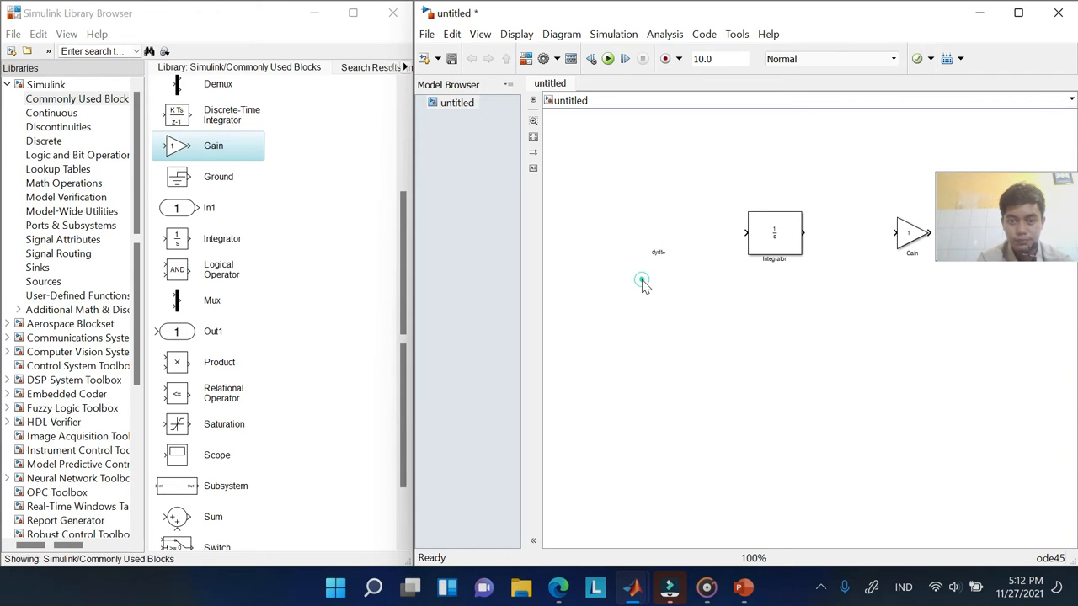
Add a '-0.5y' text note between the Integrator and Gain blocks
{"action": "double_click", "coordinate": [837, 256]}
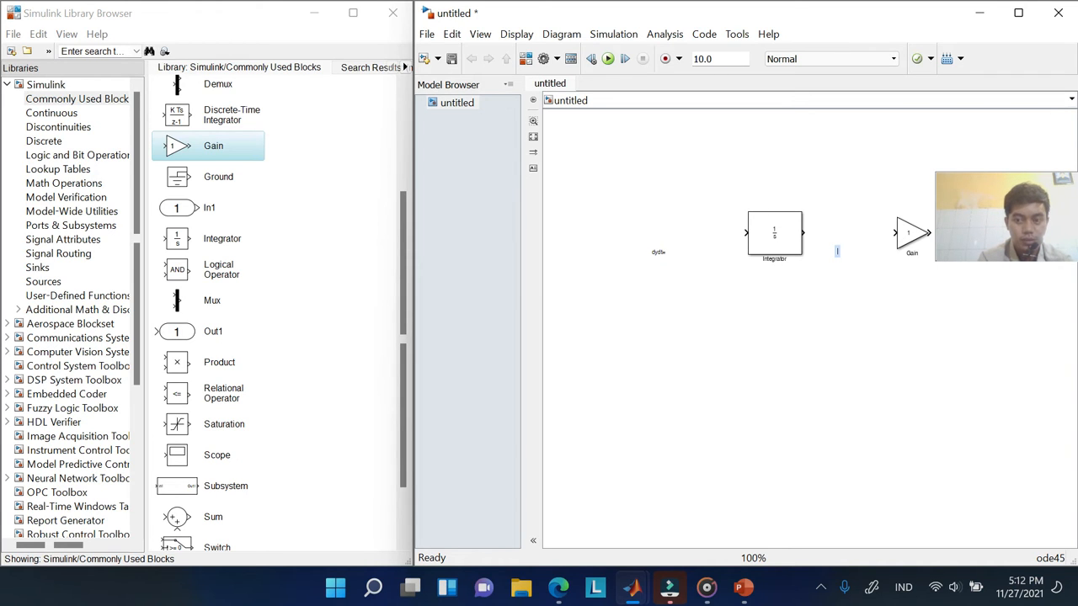
{"action": "type", "text": "-0.5y"}
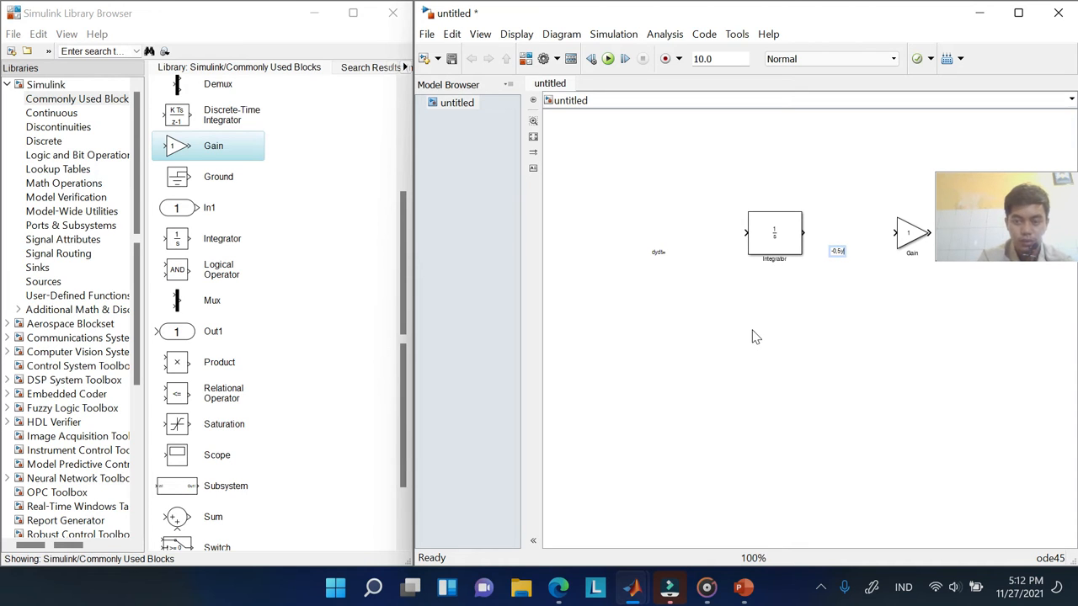
{"action": "left_click", "coordinate": [841, 284]}
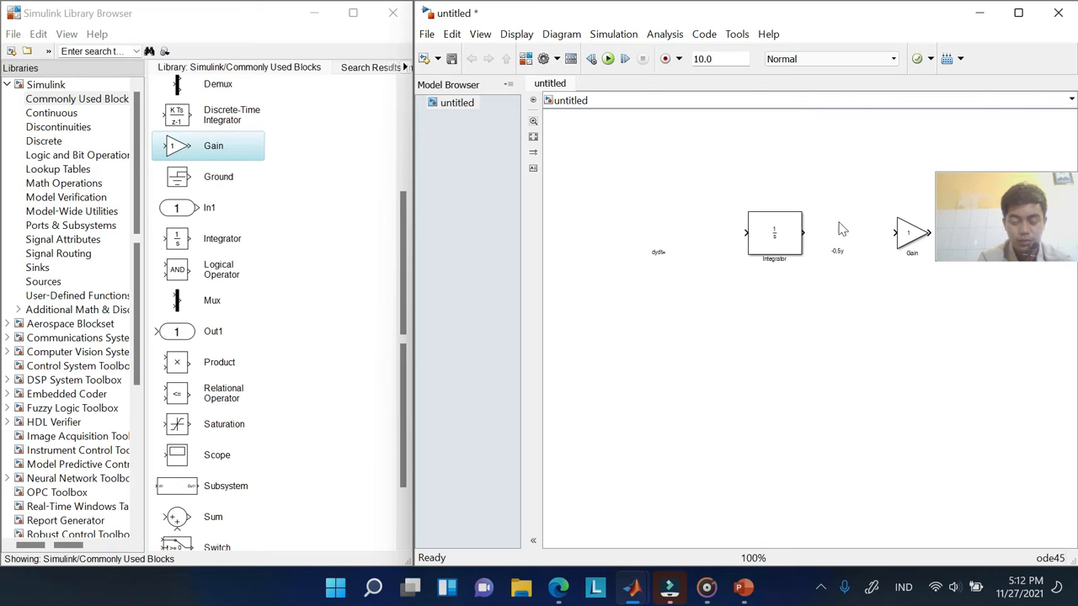
{"action": "left_click_drag", "start_coordinate": [992, 181], "coordinate": [973, 57]}
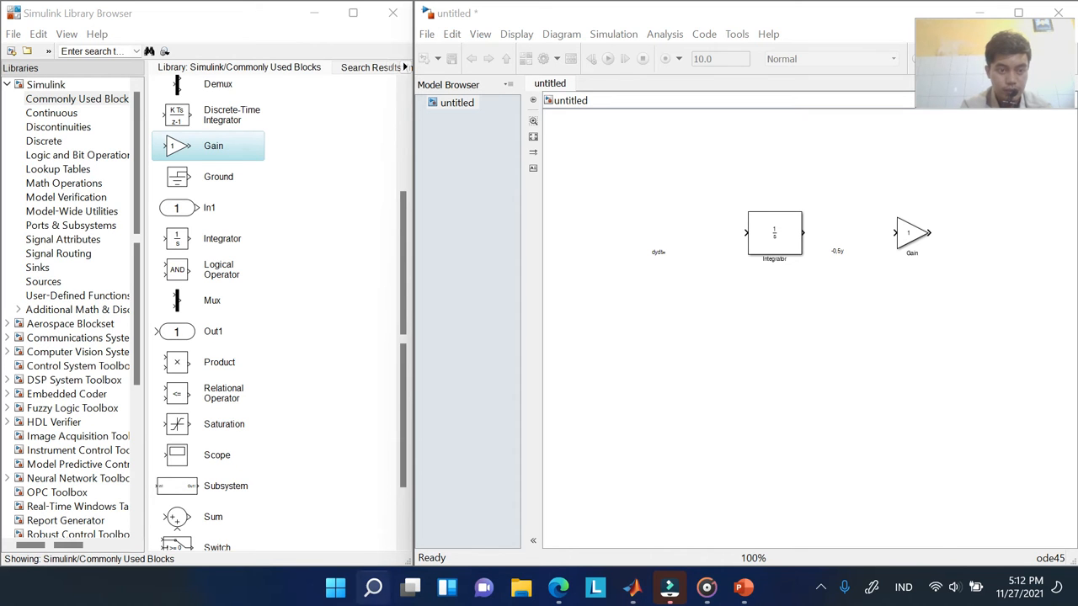
Place a Scope block, enlarge it by its corner, and position it below the Gain
{"action": "left_click", "coordinate": [184, 457]}
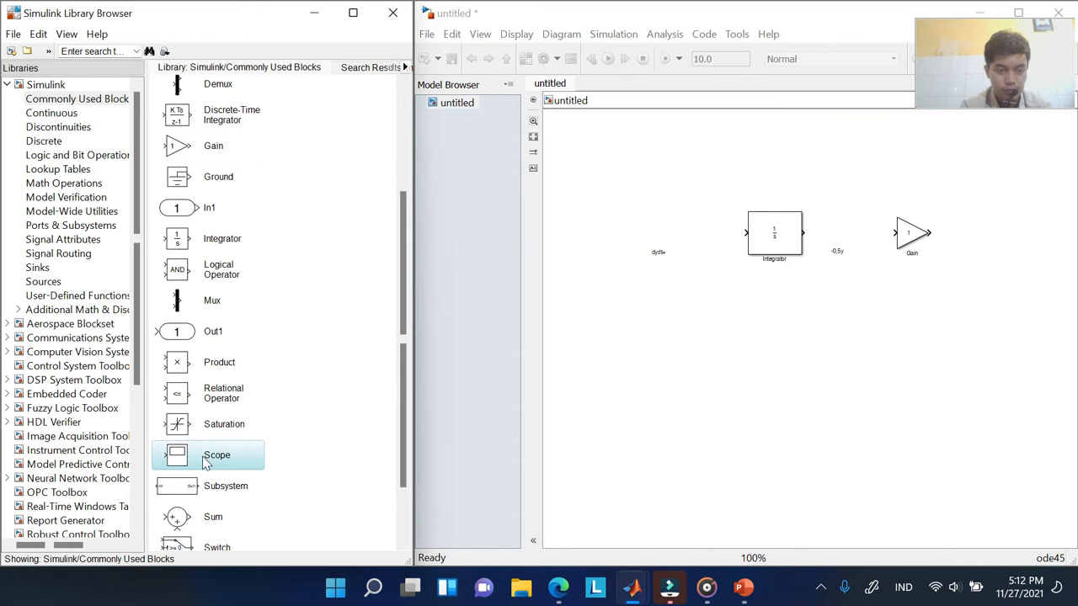
{"action": "left_click", "coordinate": [886, 381]}
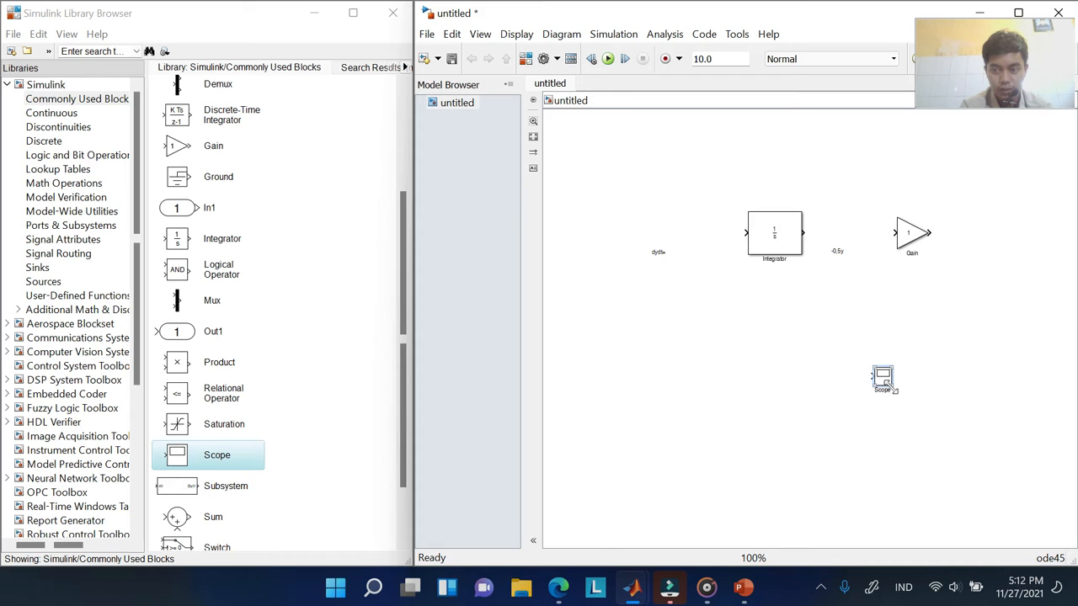
{"action": "left_click_drag", "start_coordinate": [892, 388], "coordinate": [917, 405]}
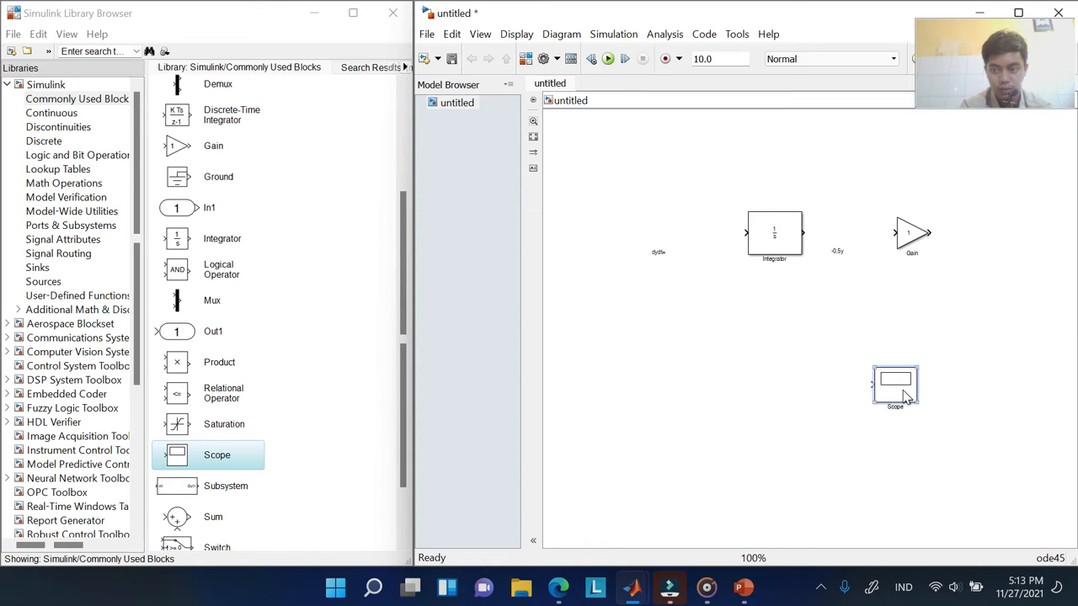
{"action": "left_click_drag", "start_coordinate": [901, 392], "coordinate": [916, 358]}
{"action": "left_click", "coordinate": [931, 320]}
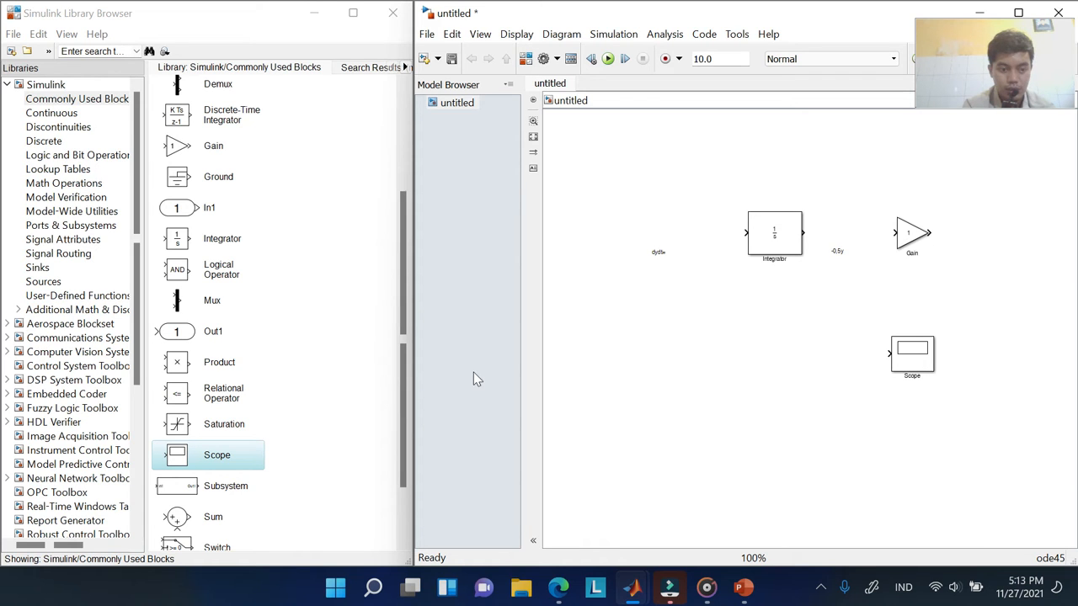
Open the Sum block's help page from the Library Browser and scroll to its Description
{"action": "scroll", "coordinate": [264, 472], "scroll_direction": "down", "scroll_amount": 3}
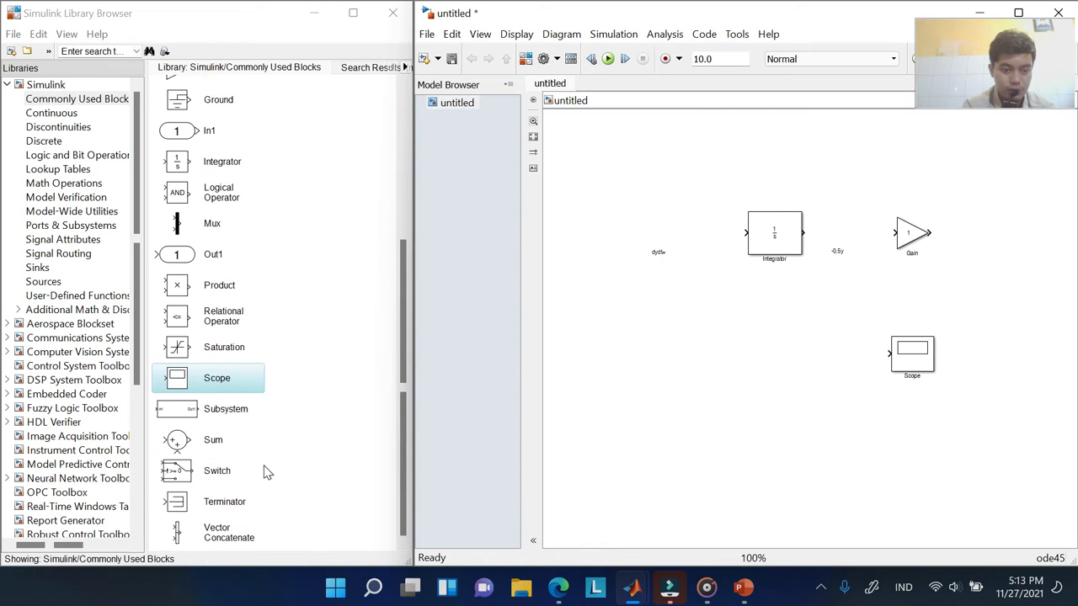
{"action": "left_click", "coordinate": [206, 441]}
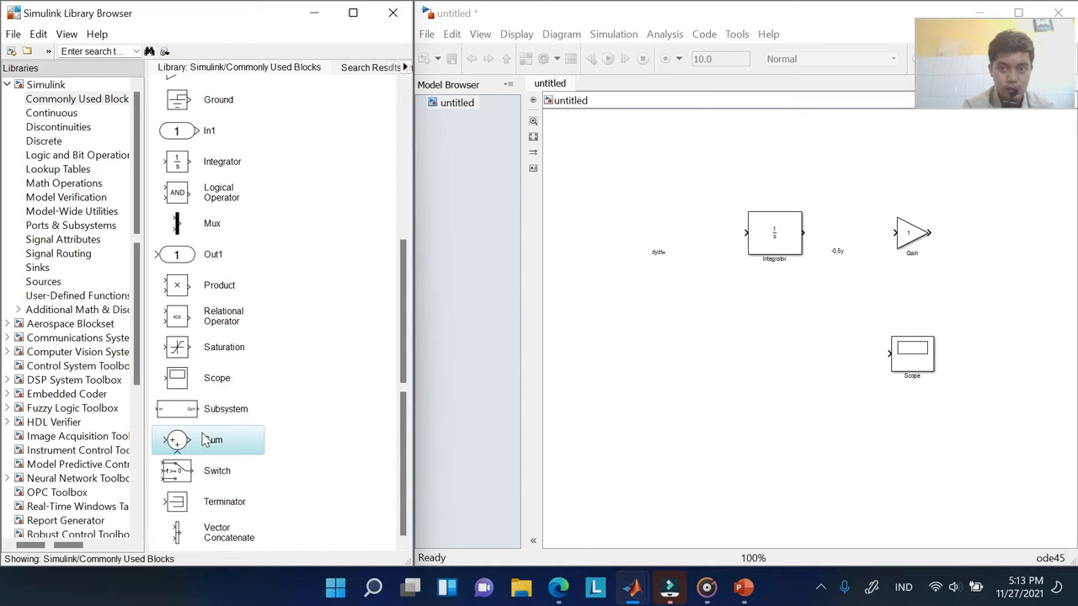
{"action": "right_click", "coordinate": [207, 440]}
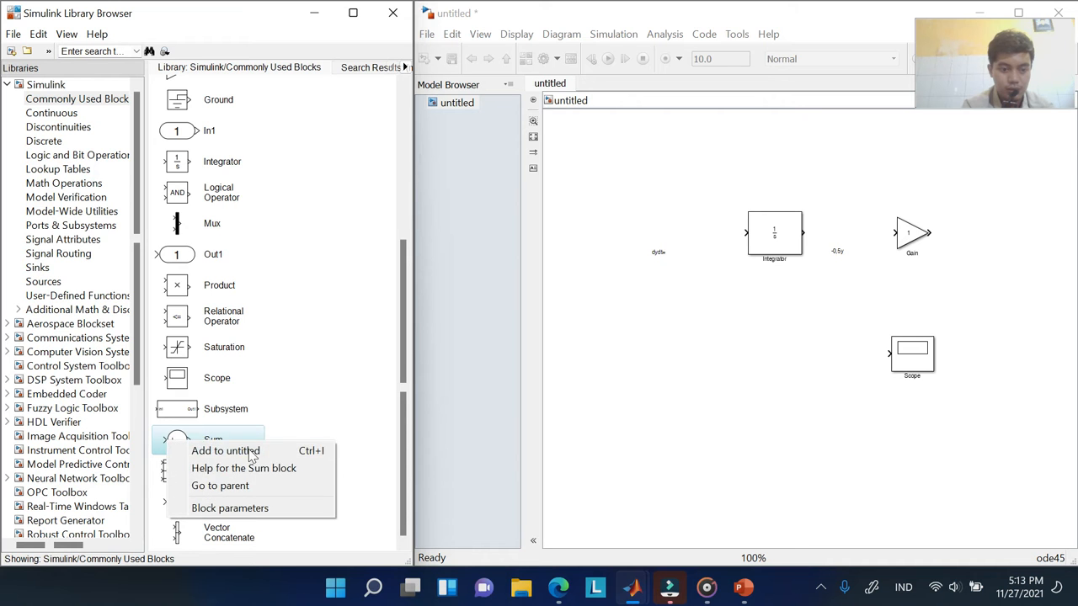
{"action": "left_click", "coordinate": [269, 468]}
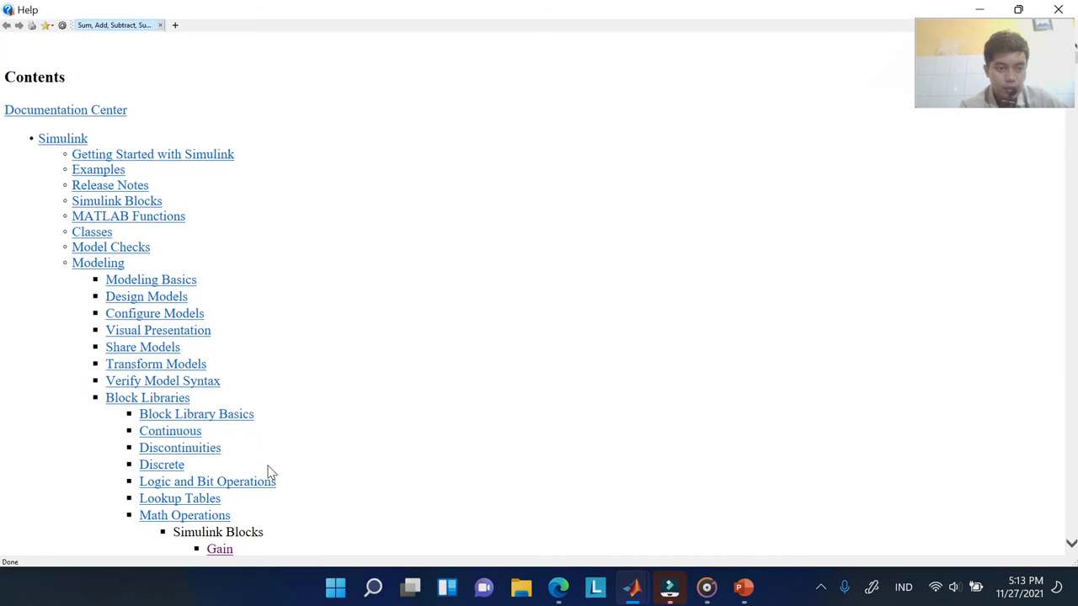
{"action": "scroll", "coordinate": [334, 302], "scroll_direction": "down", "scroll_amount": 7}
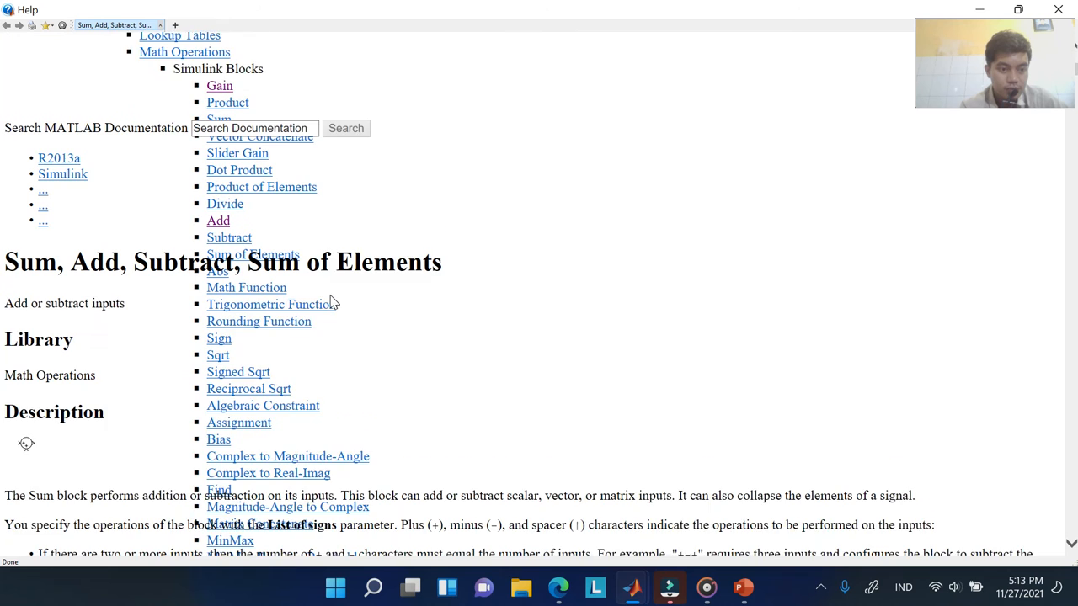
{"action": "scroll", "coordinate": [345, 245], "scroll_direction": "down", "scroll_amount": 3}
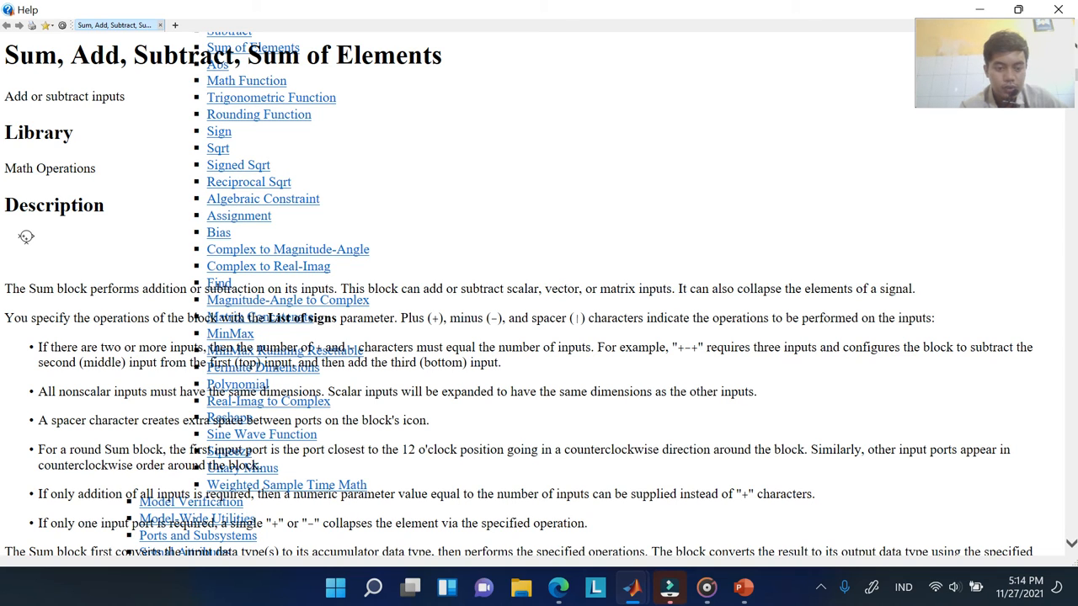
Place a Sum block left of the Integrator and wire its output into the Integrator input
{"action": "left_click", "coordinate": [1049, 9]}
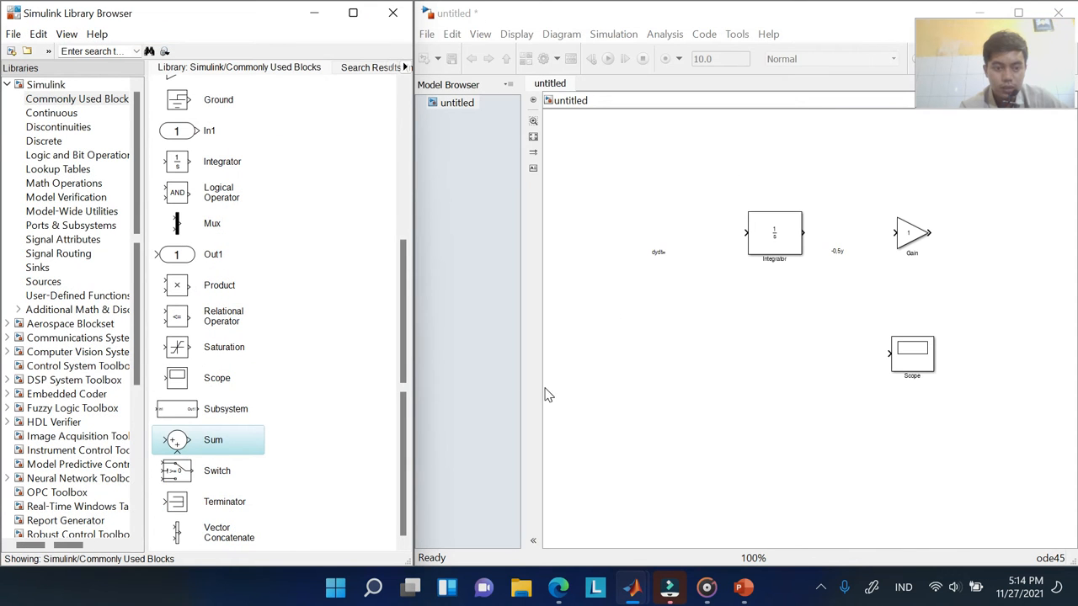
{"action": "left_click_drag", "start_coordinate": [229, 442], "coordinate": [619, 238]}
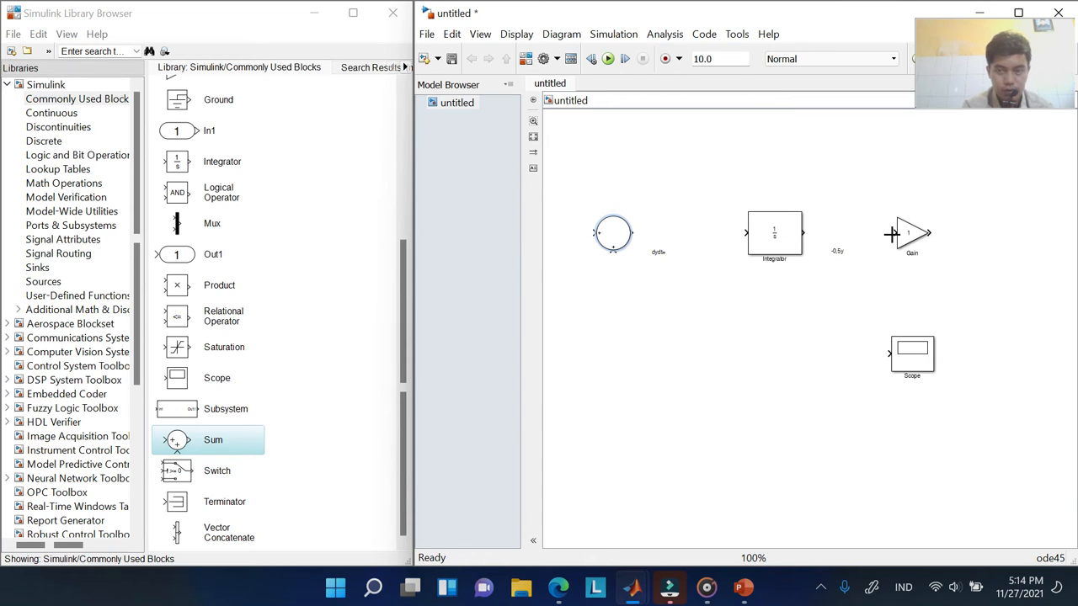
{"action": "left_click", "coordinate": [781, 236]}
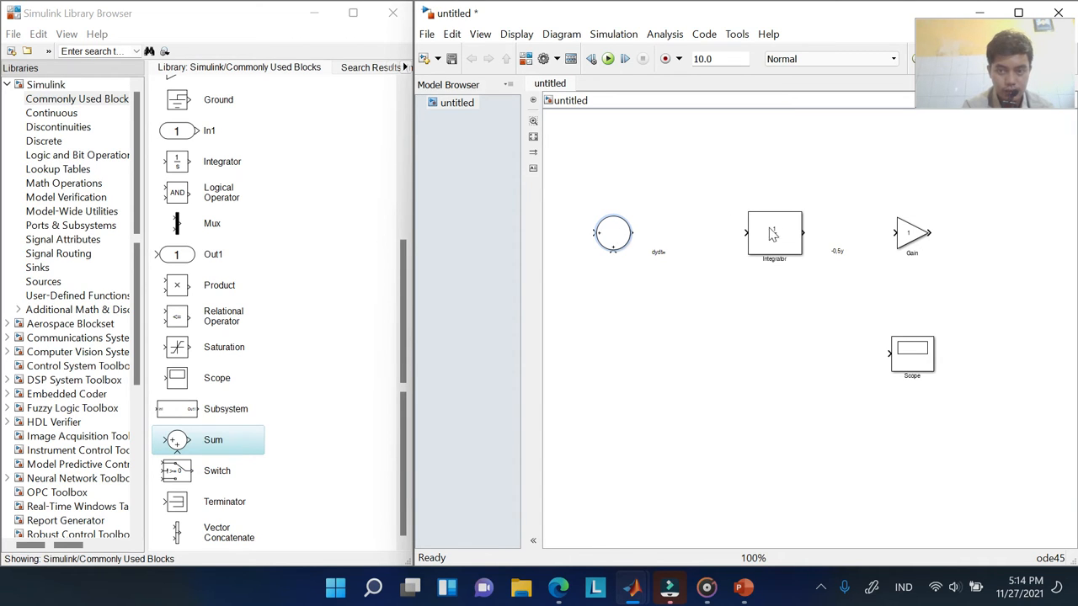
{"action": "left_click_drag", "start_coordinate": [631, 234], "coordinate": [745, 234]}
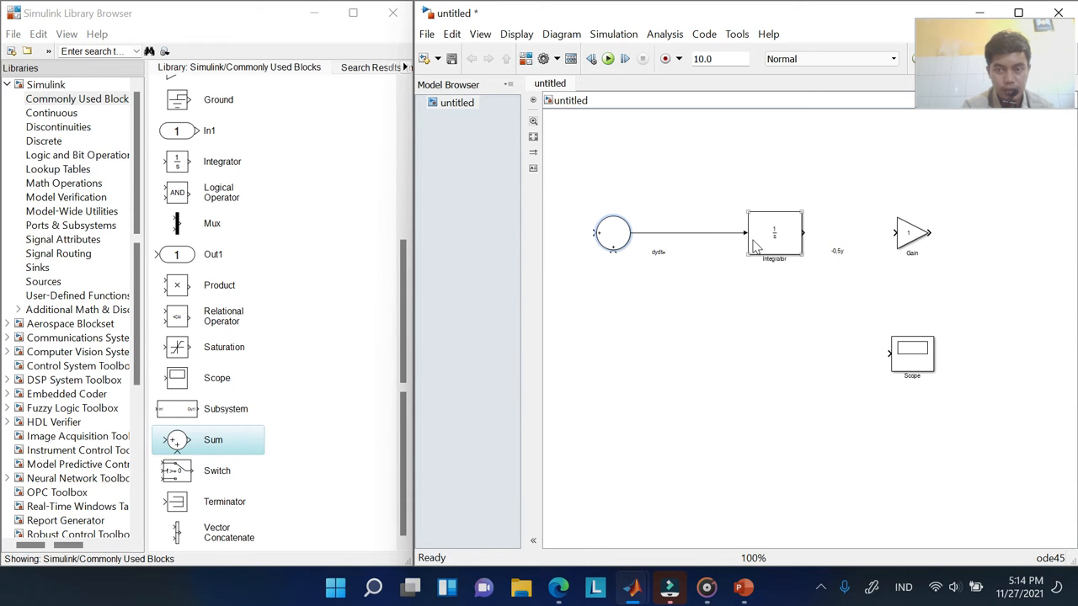
Wire the Integrator into the Gain and route the Gain output back above the blocks into the Sum
{"action": "left_click", "coordinate": [780, 220]}
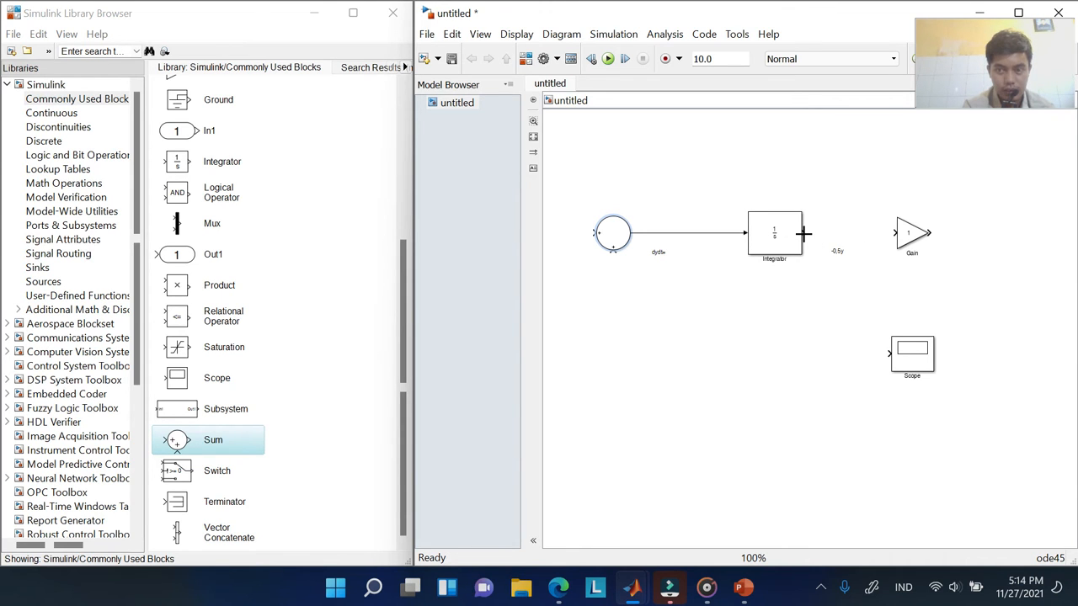
{"action": "left_click_drag", "start_coordinate": [804, 233], "coordinate": [896, 232]}
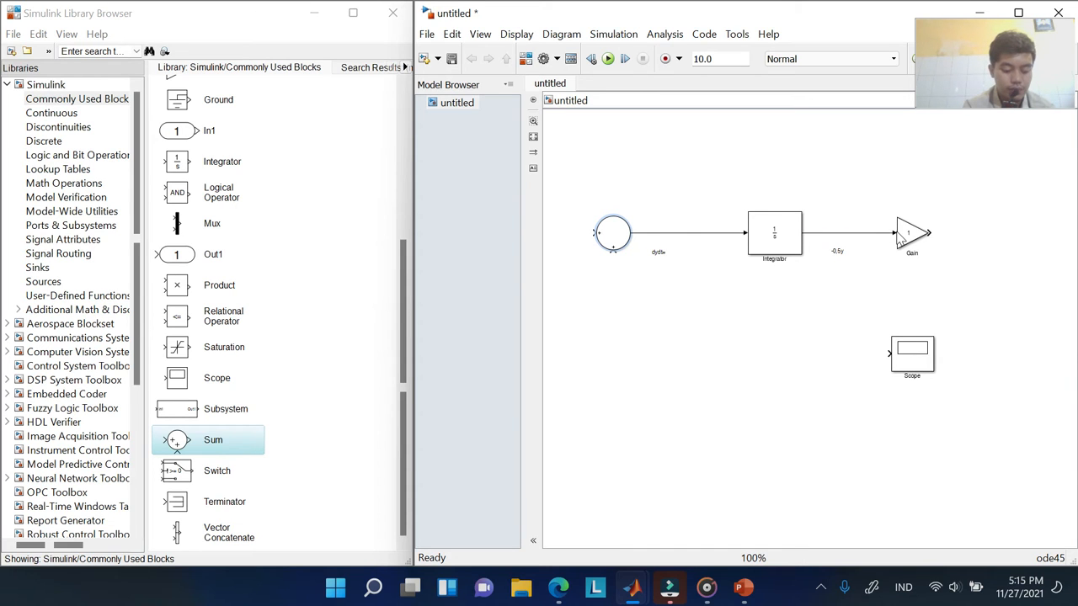
{"action": "left_click", "coordinate": [927, 235]}
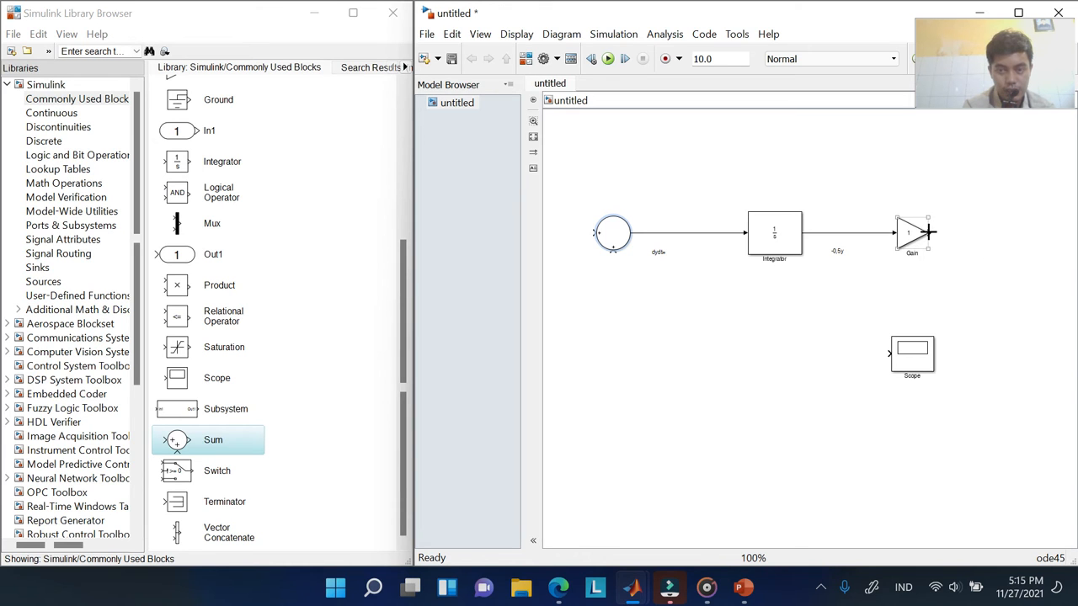
{"action": "left_click_drag", "start_coordinate": [929, 231], "coordinate": [593, 230]}
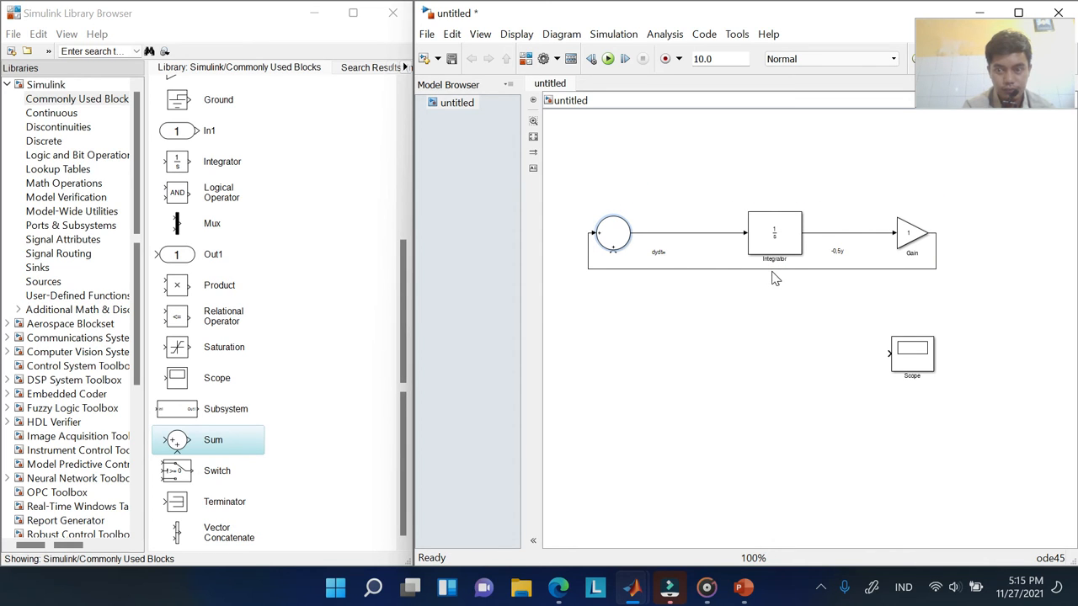
{"action": "left_click_drag", "start_coordinate": [768, 271], "coordinate": [755, 177]}
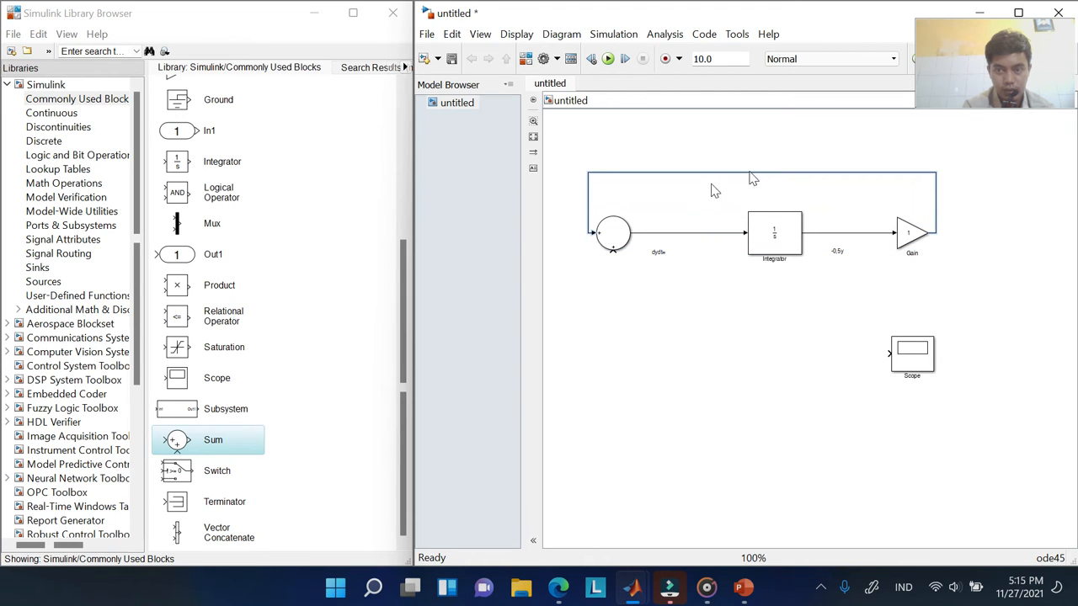
{"action": "left_click", "coordinate": [682, 197]}
{"action": "left_click", "coordinate": [918, 245]}
{"action": "left_click", "coordinate": [925, 152]}
{"action": "left_click", "coordinate": [599, 241]}
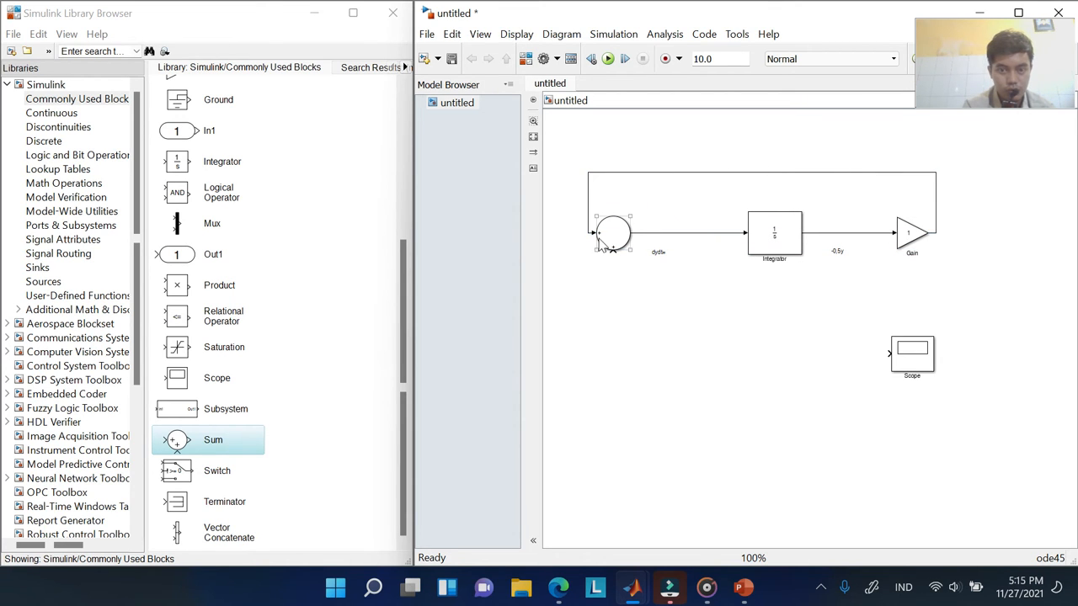
{"action": "left_click", "coordinate": [915, 244]}
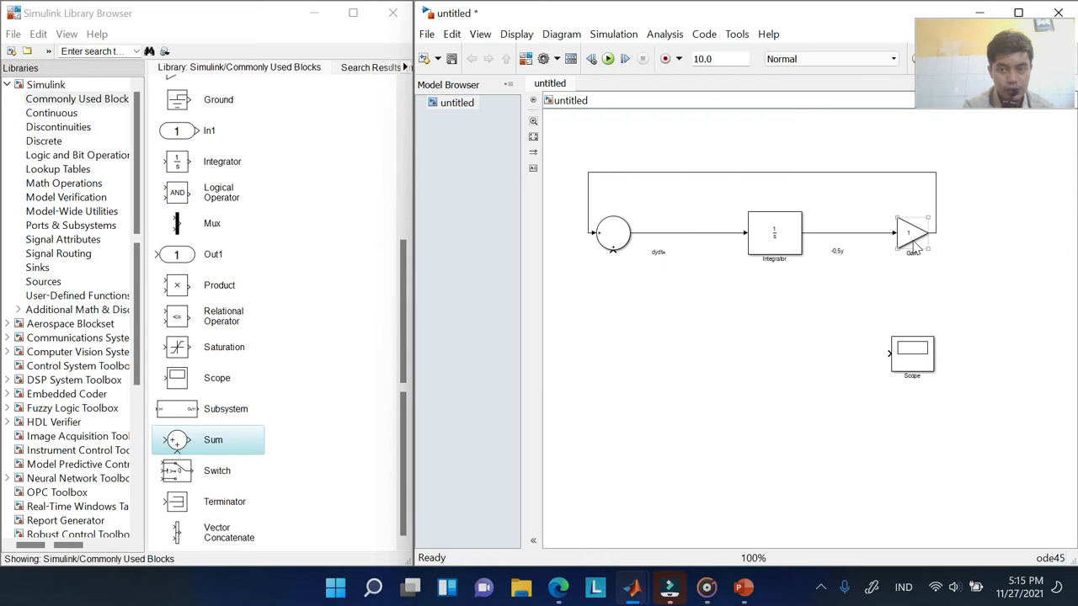
{"action": "double_click", "coordinate": [617, 244]}
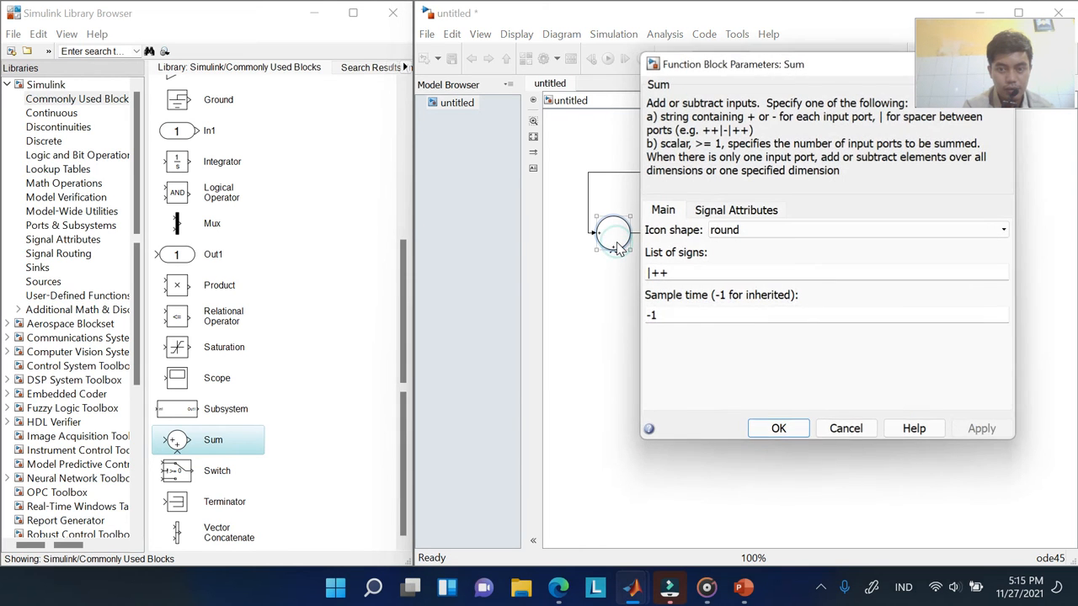
{"action": "left_click_drag", "start_coordinate": [734, 66], "coordinate": [269, 126]}
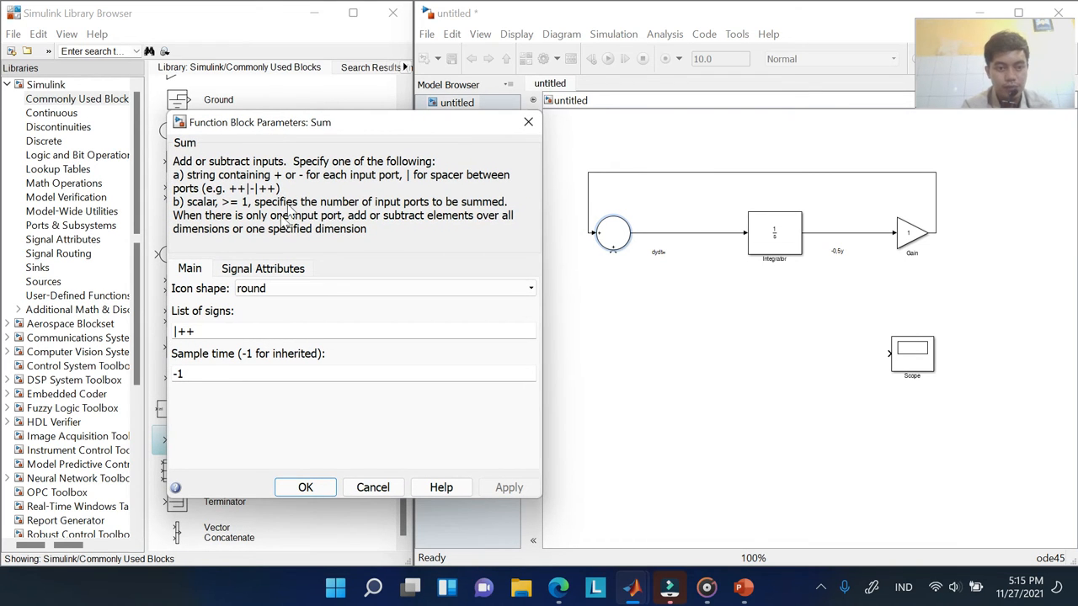
{"action": "double_click", "coordinate": [219, 331]}
{"action": "left_click", "coordinate": [219, 332]}
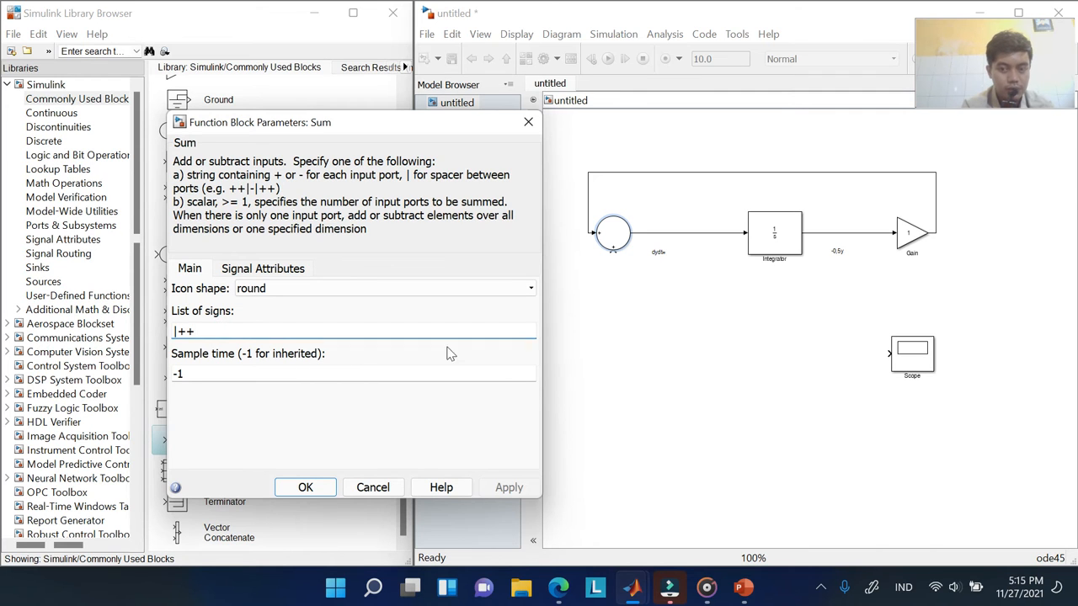
{"action": "left_click", "coordinate": [377, 488]}
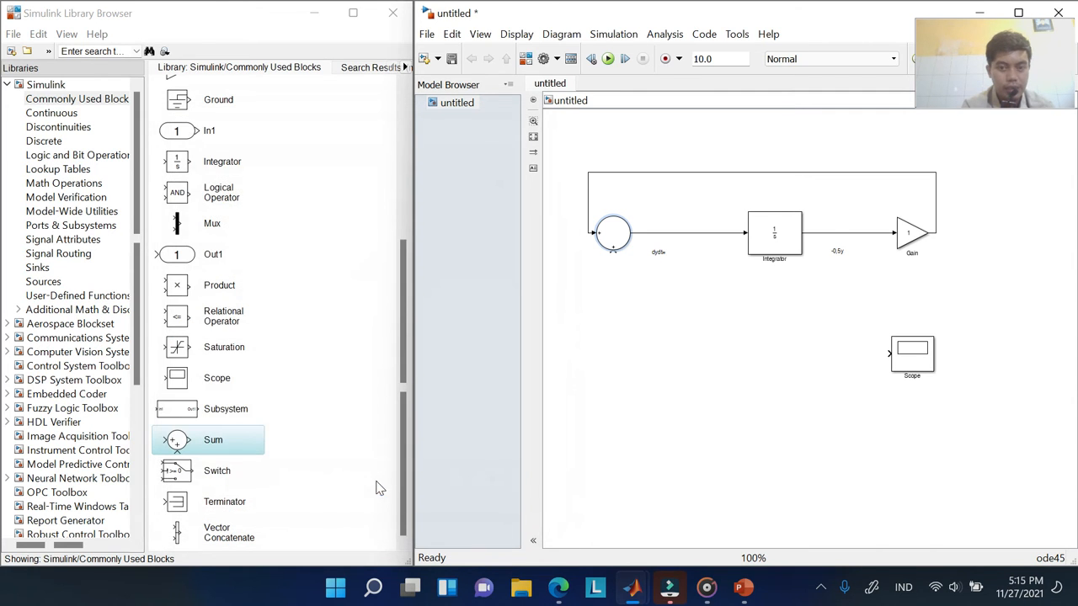
Check the Gain block's parameters, leaving the gain at 1, then deselect the blocks
{"action": "double_click", "coordinate": [914, 236]}
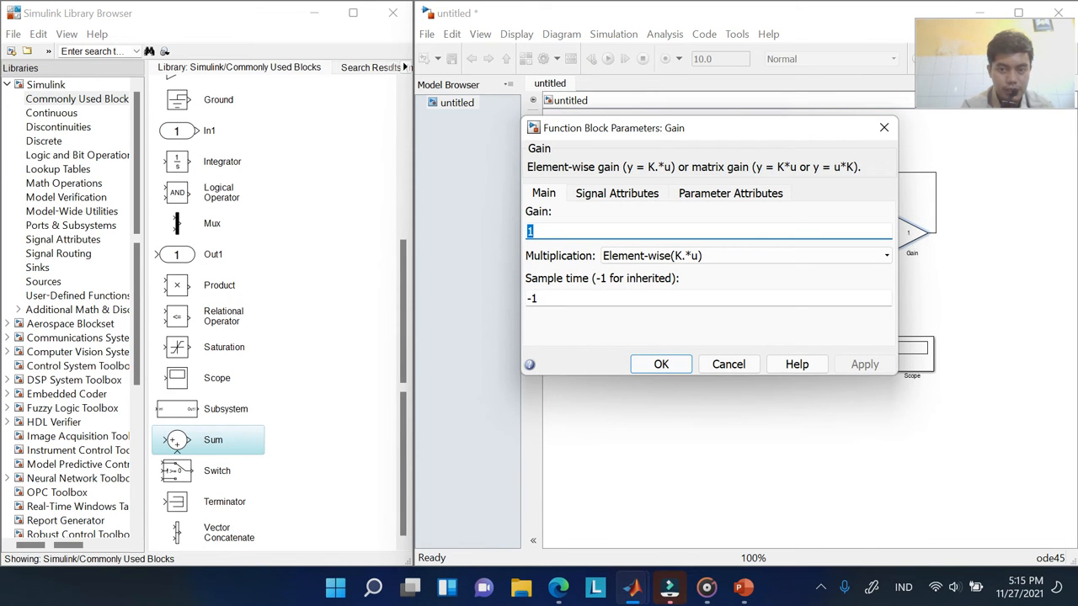
{"action": "left_click", "coordinate": [883, 128]}
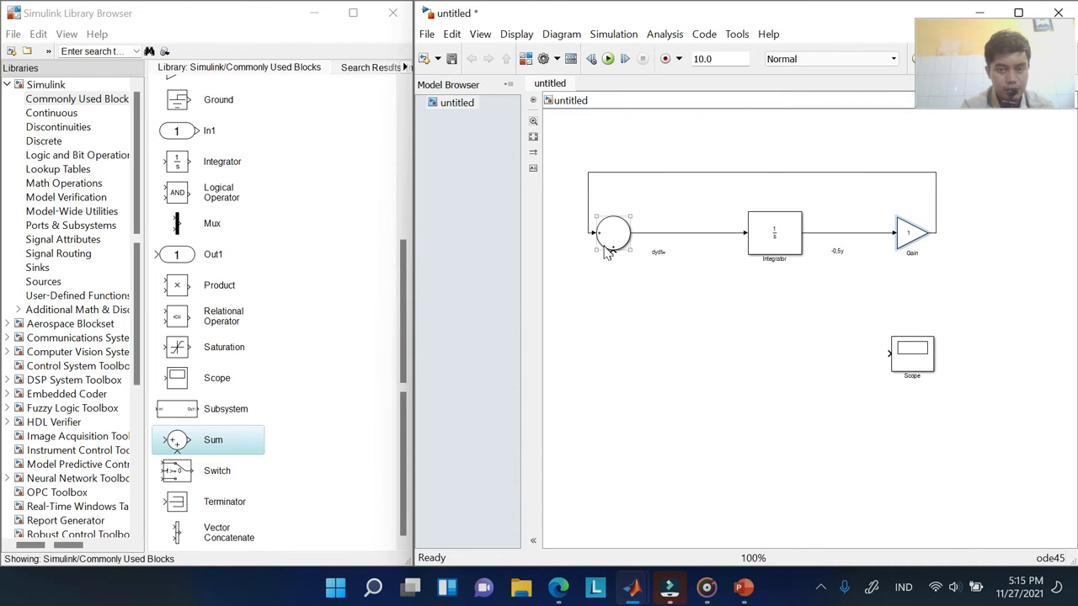
{"action": "double_click", "coordinate": [911, 238]}
{"action": "left_click", "coordinate": [589, 232]}
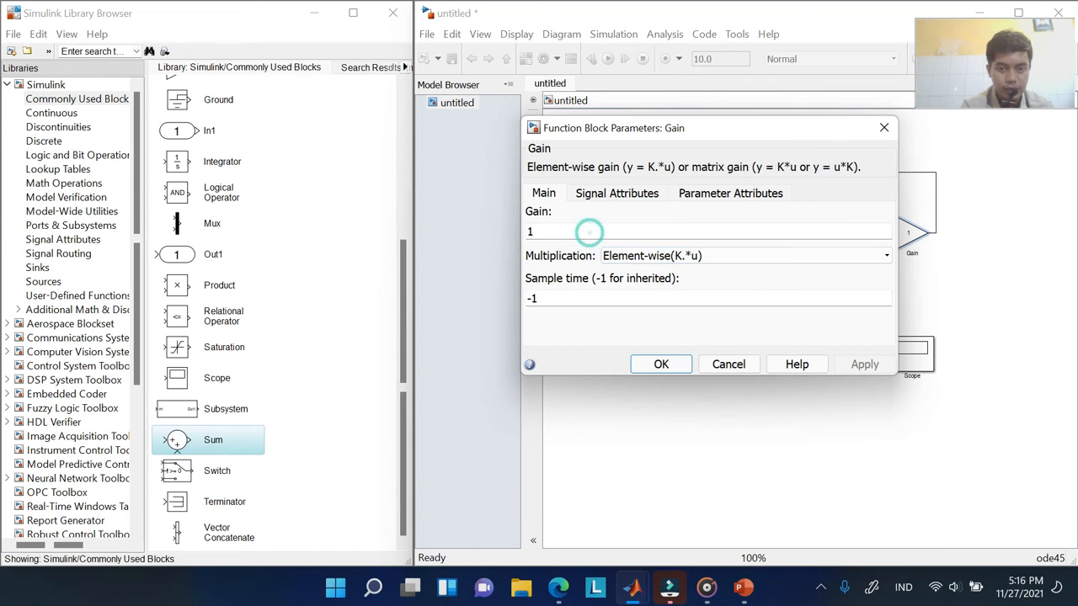
{"action": "left_click", "coordinate": [883, 129]}
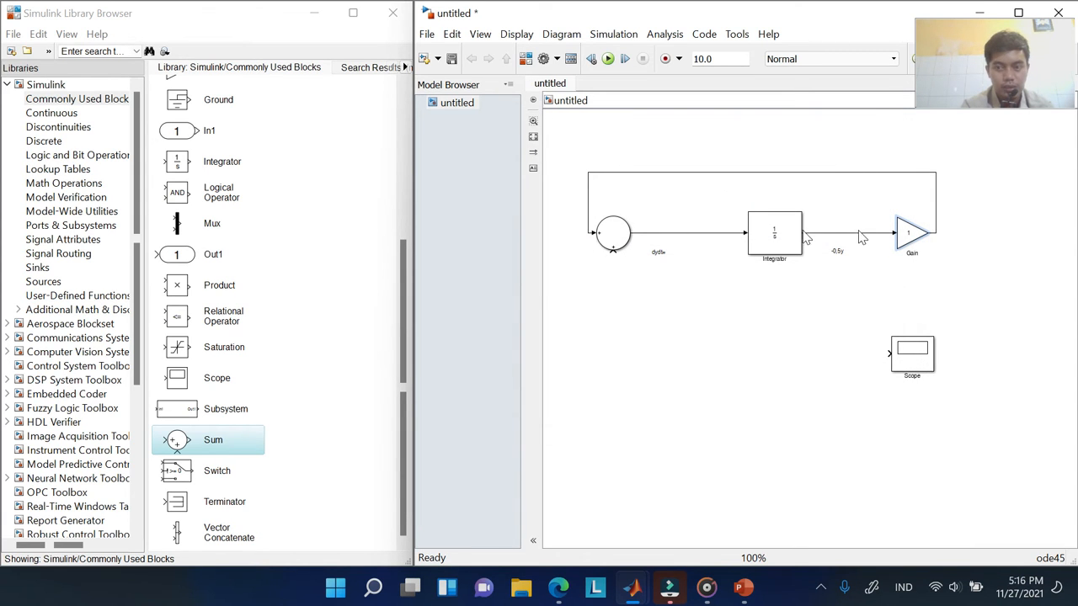
{"action": "left_click", "coordinate": [582, 333]}
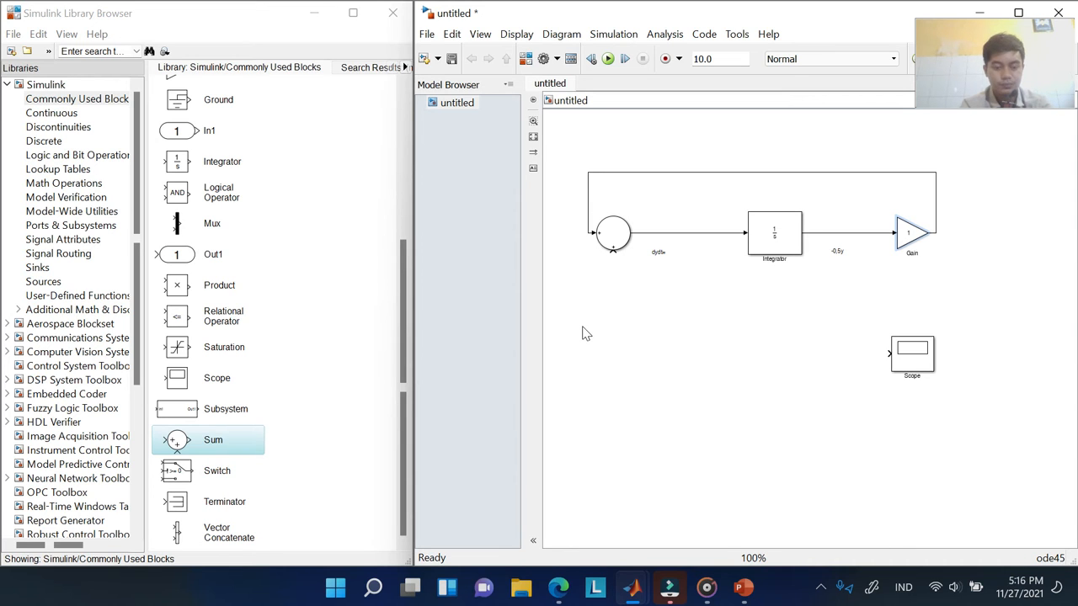
Show the Sources library blocks in the Library Browser
{"action": "left_click", "coordinate": [612, 250]}
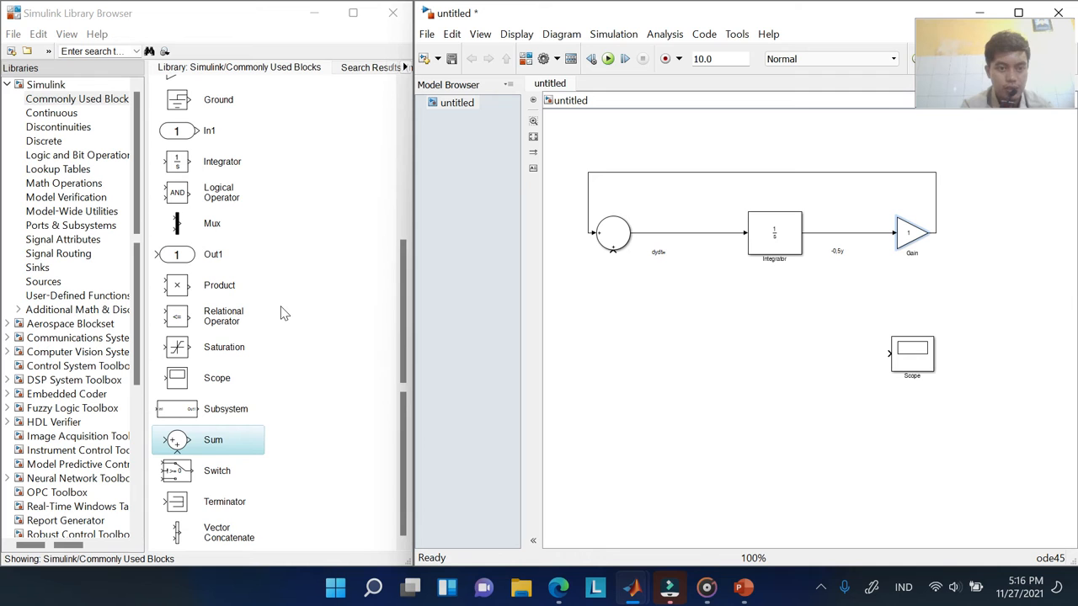
{"action": "scroll", "coordinate": [284, 313], "scroll_direction": "up", "scroll_amount": 3}
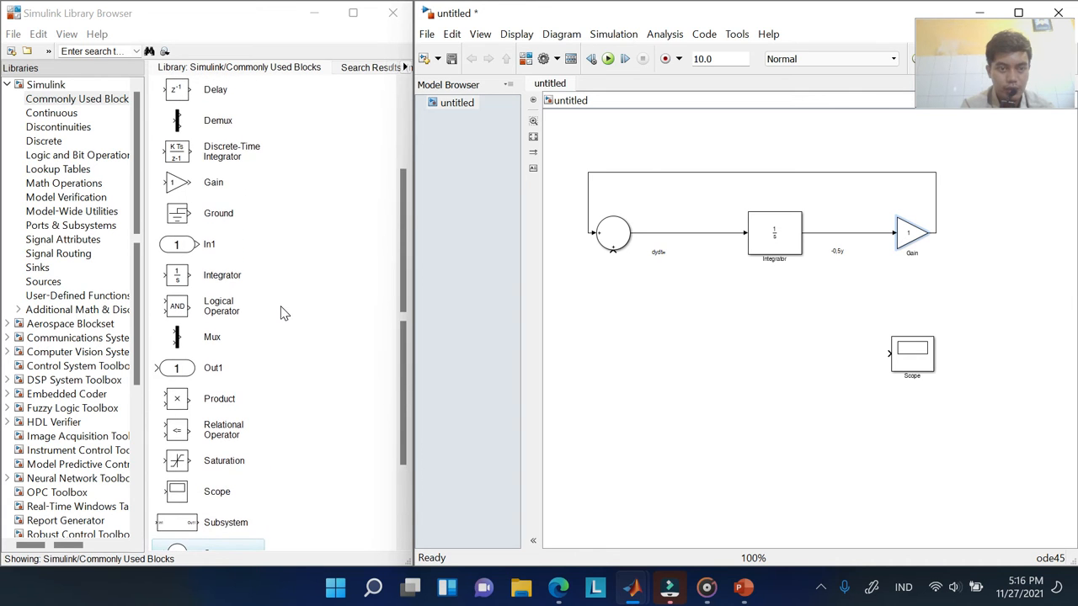
{"action": "scroll", "coordinate": [284, 313], "scroll_direction": "up", "scroll_amount": 3}
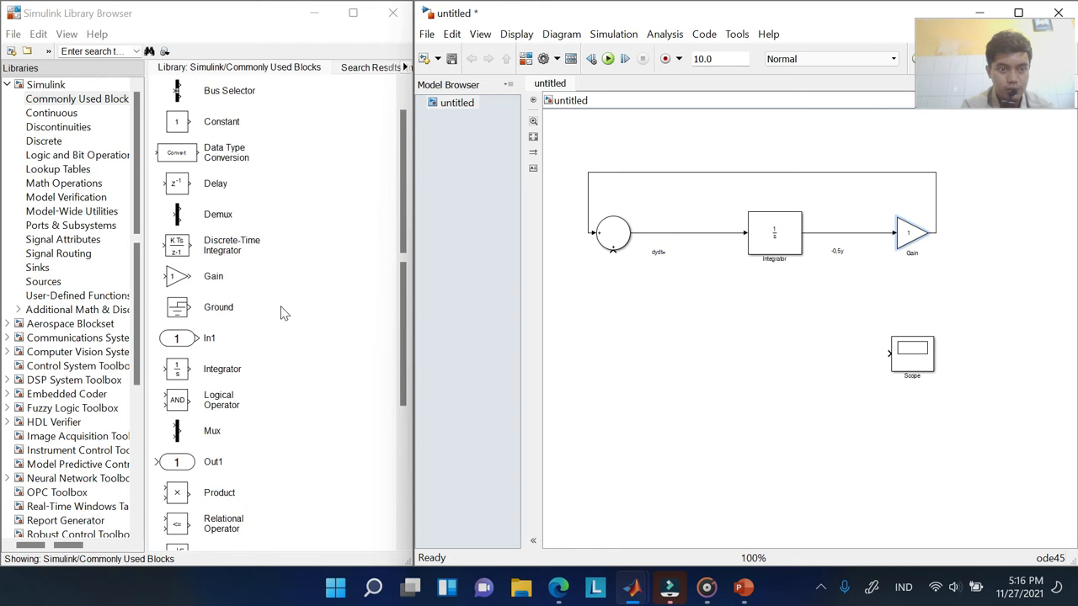
{"action": "scroll", "coordinate": [284, 313], "scroll_direction": "up", "scroll_amount": 1}
{"action": "scroll", "coordinate": [283, 313], "scroll_direction": "down", "scroll_amount": 6}
{"action": "scroll", "coordinate": [284, 313], "scroll_direction": "down", "scroll_amount": 1}
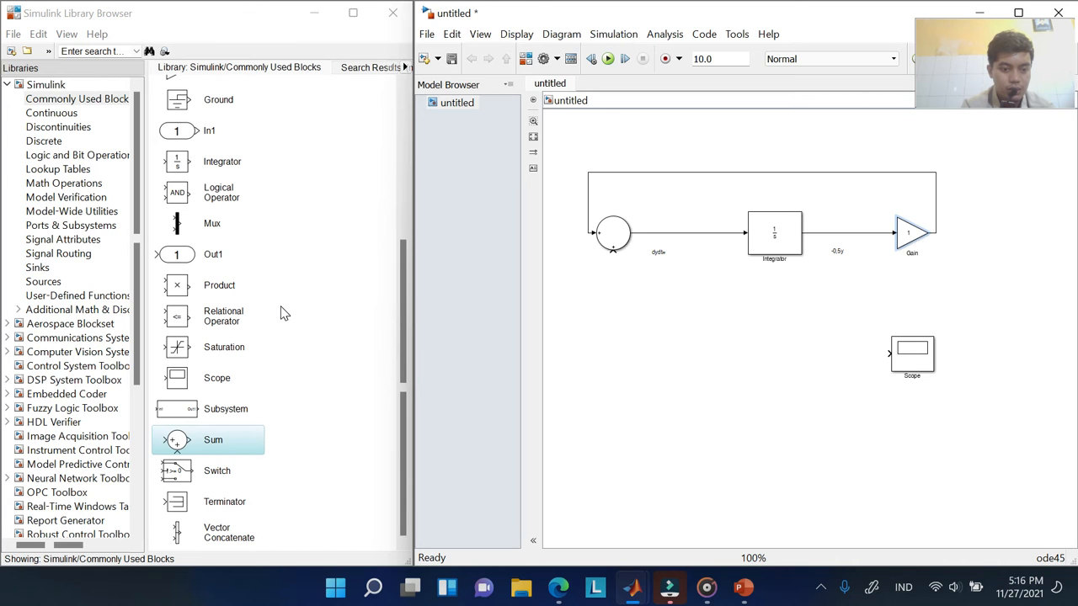
{"action": "left_click", "coordinate": [46, 281]}
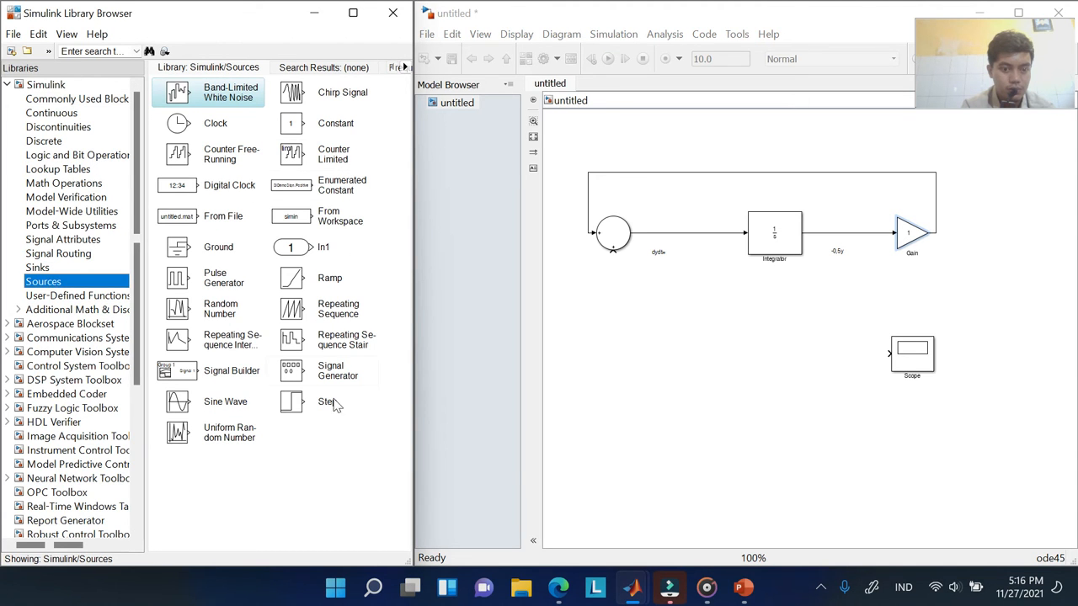
Check the Step block's parameters (step time 1, final value 1) and open its help page
{"action": "double_click", "coordinate": [299, 406]}
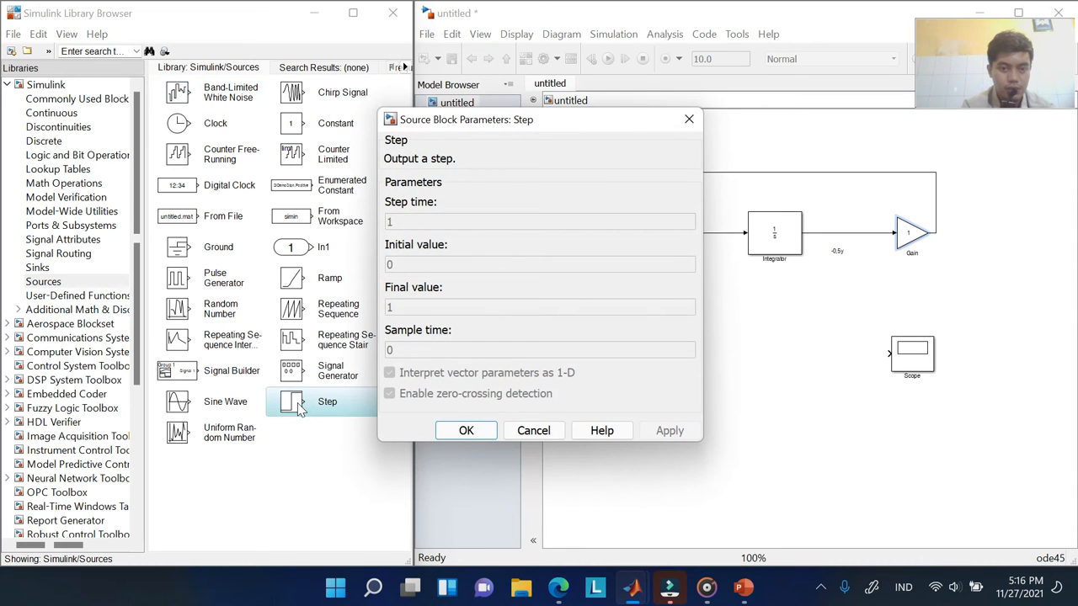
{"action": "left_click", "coordinate": [684, 119]}
{"action": "right_click", "coordinate": [335, 406]}
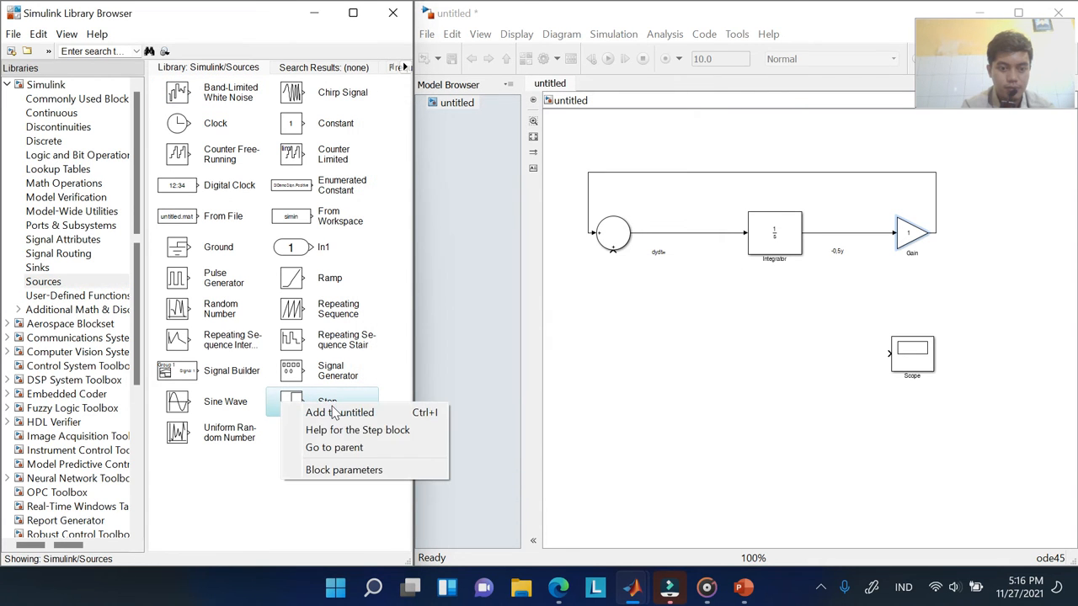
{"action": "left_click", "coordinate": [396, 431]}
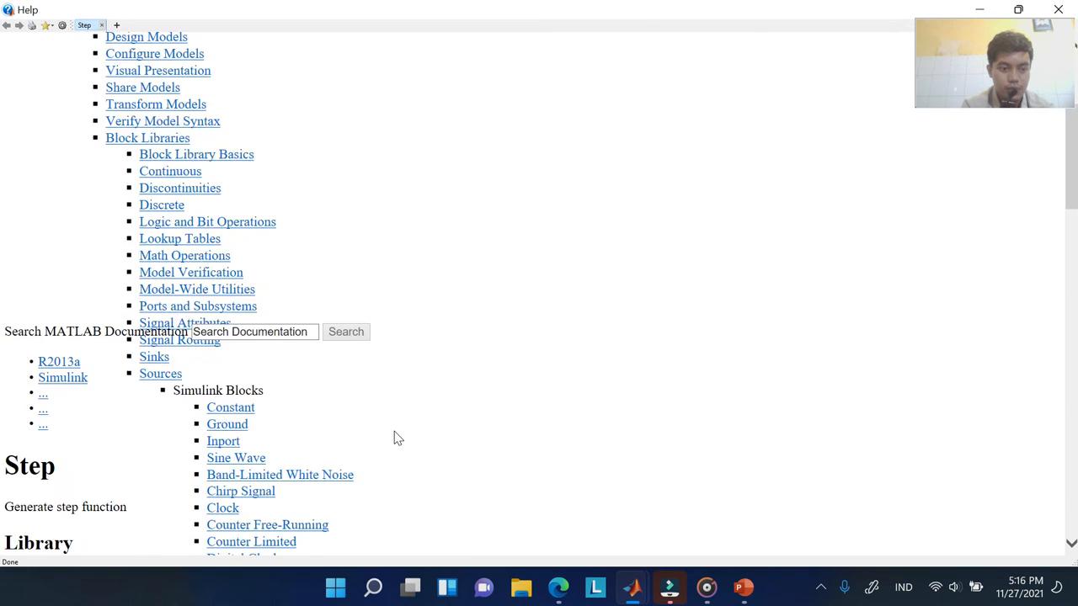
Scroll the Step help page to read about Step time, Initial value and Final value
{"action": "scroll", "coordinate": [396, 434], "scroll_direction": "down", "scroll_amount": 1}
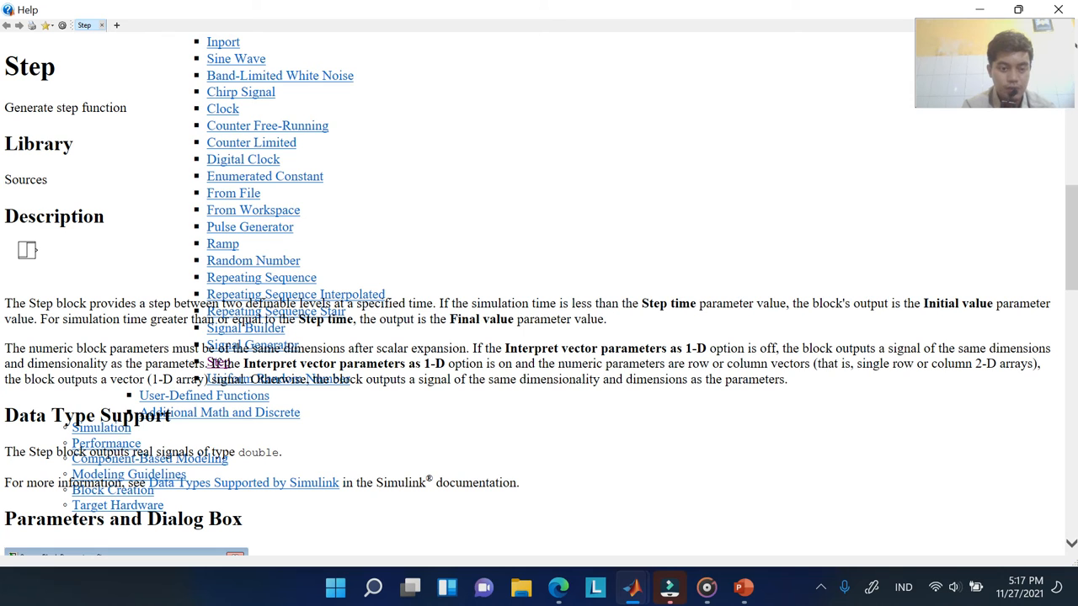
{"action": "scroll", "coordinate": [397, 335], "scroll_direction": "down", "scroll_amount": 7}
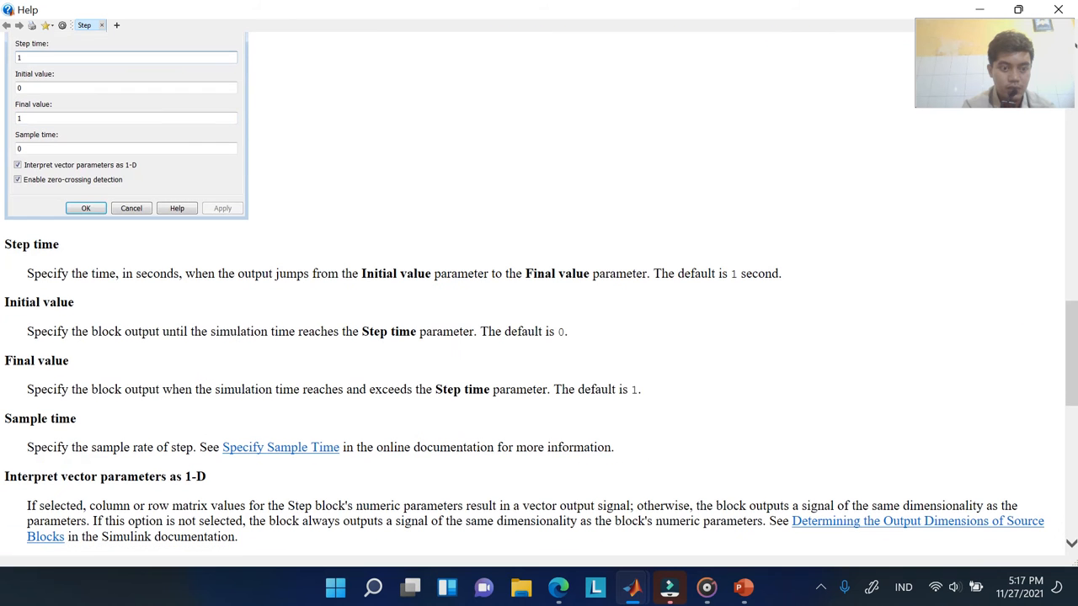
{"action": "scroll", "coordinate": [397, 337], "scroll_direction": "down", "scroll_amount": 10}
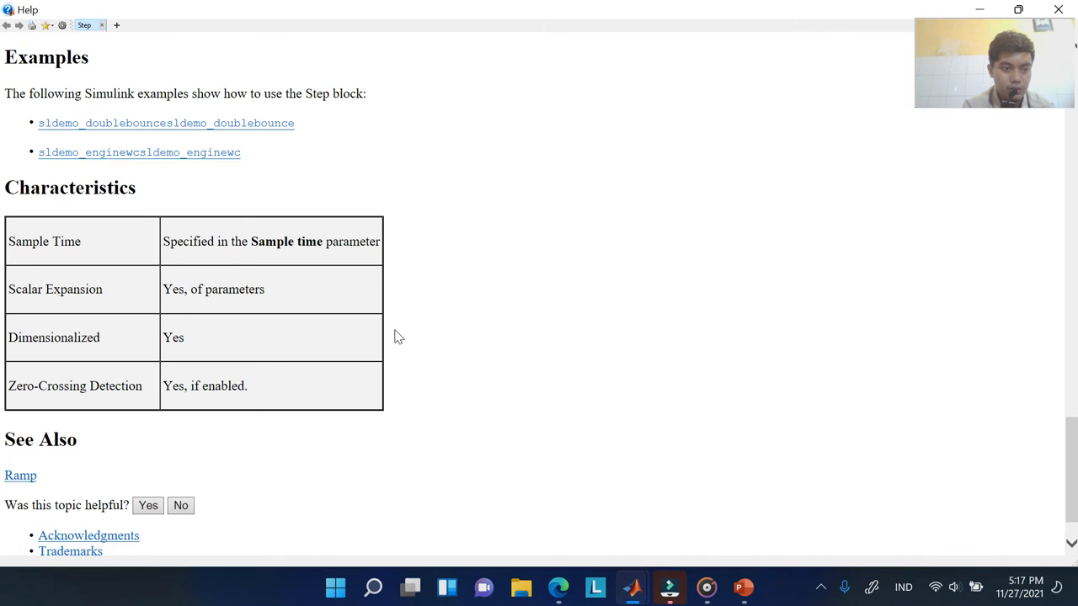
{"action": "scroll", "coordinate": [397, 336], "scroll_direction": "down", "scroll_amount": 2}
{"action": "scroll", "coordinate": [397, 336], "scroll_direction": "up", "scroll_amount": 10}
{"action": "scroll", "coordinate": [398, 337], "scroll_direction": "down", "scroll_amount": 3}
{"action": "scroll", "coordinate": [398, 337], "scroll_direction": "up", "scroll_amount": 3}
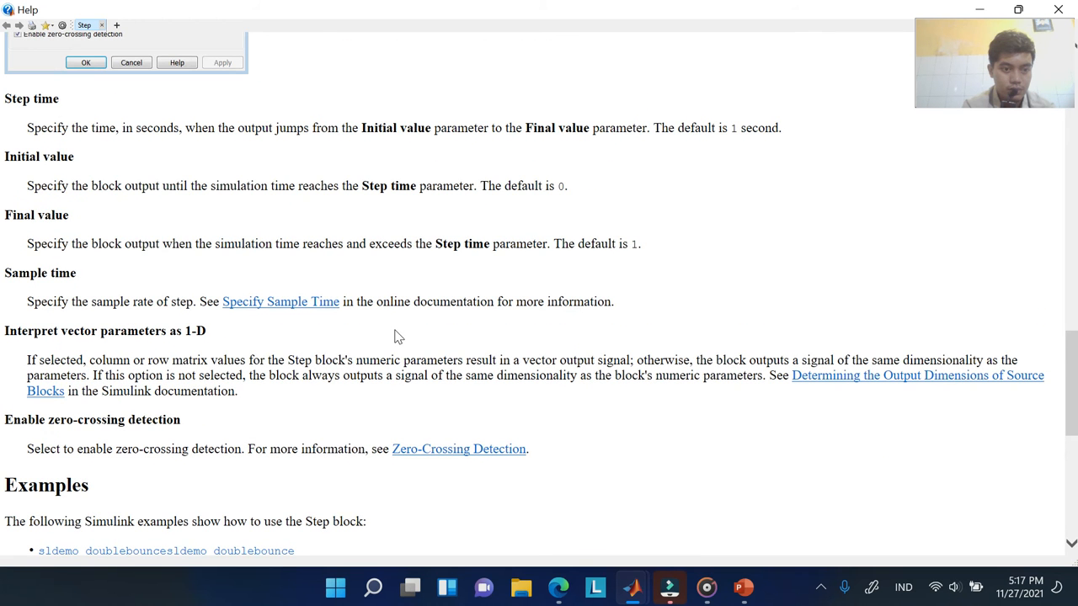
{"action": "scroll", "coordinate": [397, 337], "scroll_direction": "up", "scroll_amount": 2}
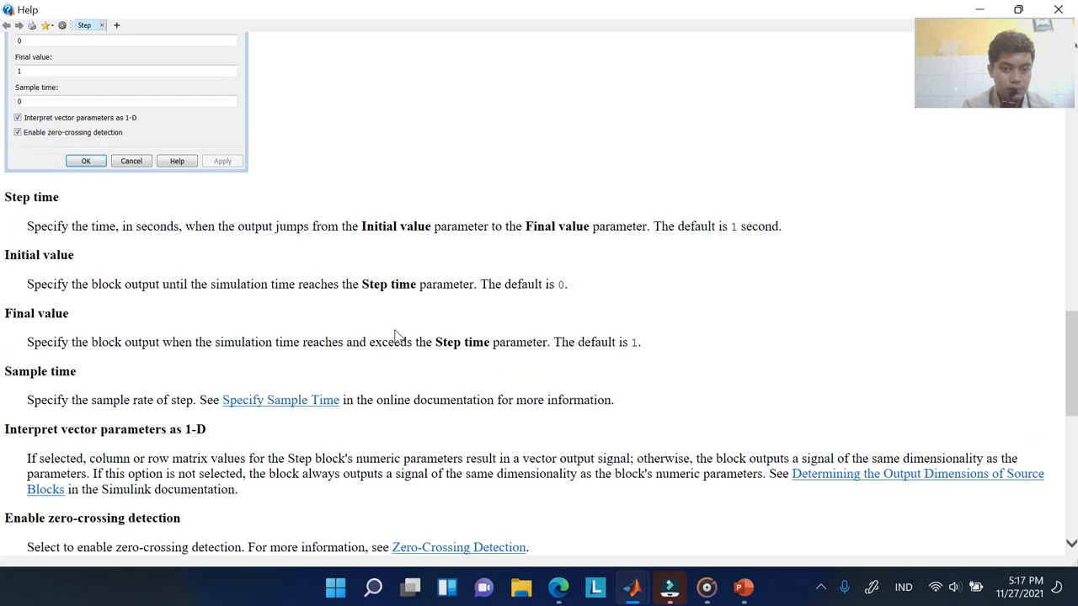
{"action": "scroll", "coordinate": [398, 337], "scroll_direction": "up", "scroll_amount": 1}
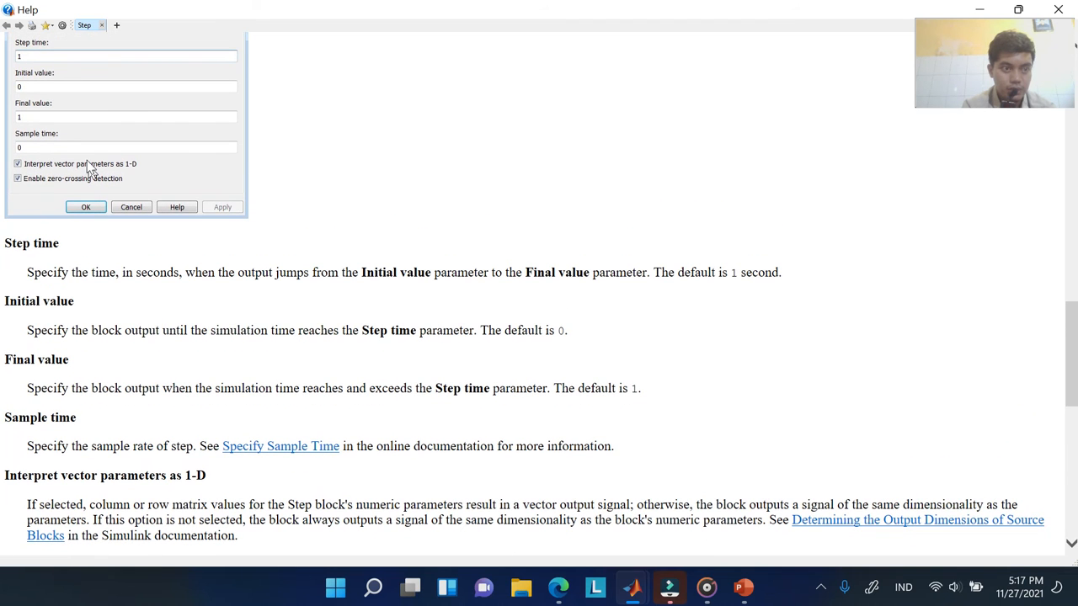
{"action": "scroll", "coordinate": [87, 160], "scroll_direction": "up", "scroll_amount": 2}
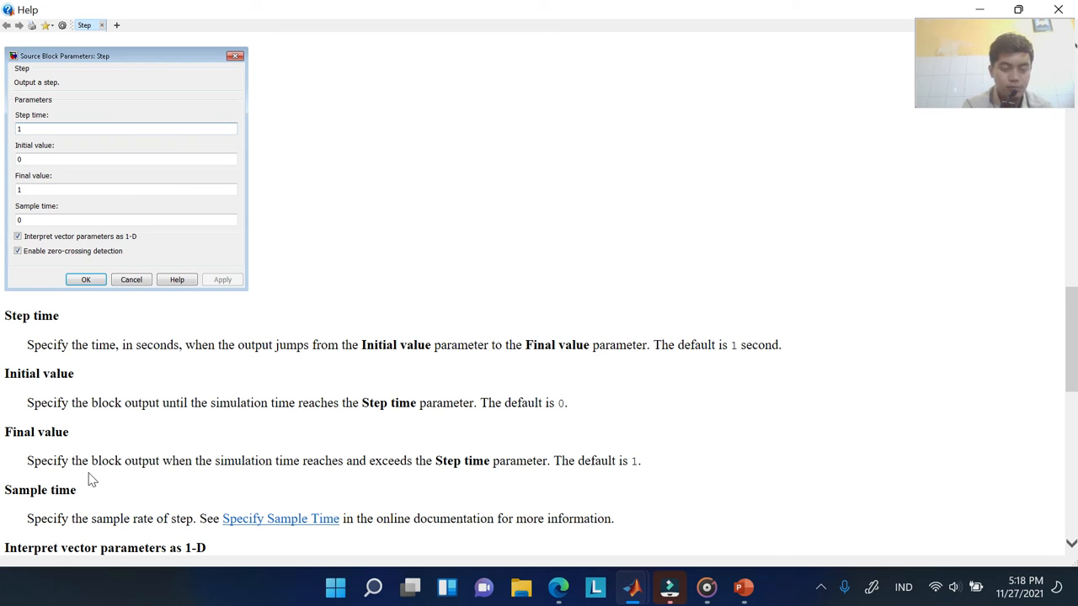
Add a Step block at the lower left and branch the Integrator output into the Scope
{"action": "left_click", "coordinate": [1058, 8]}
{"action": "left_click_drag", "start_coordinate": [329, 408], "coordinate": [615, 357]}
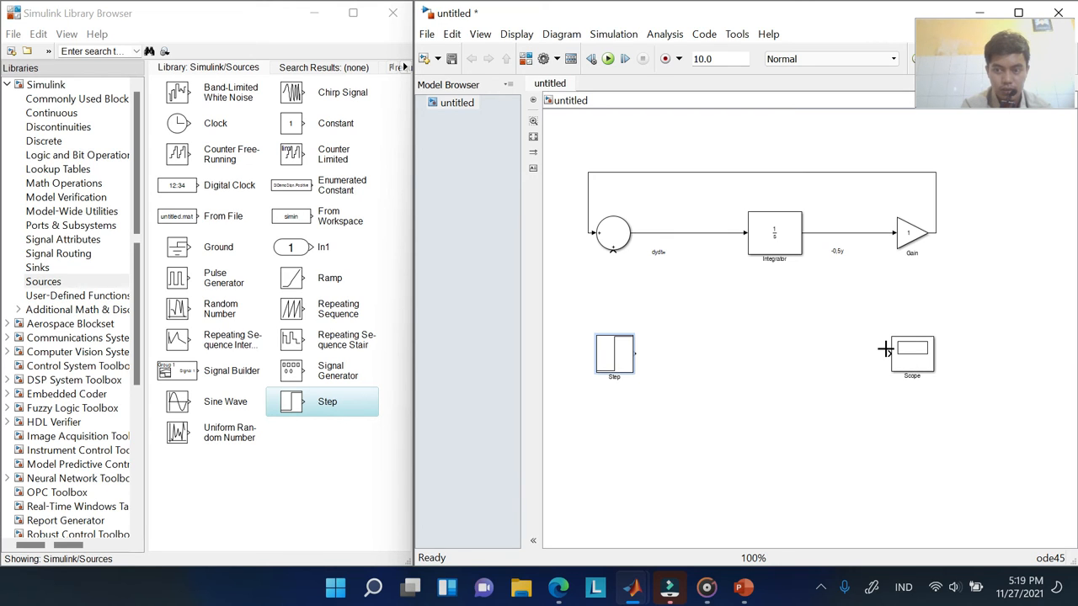
{"action": "left_click_drag", "start_coordinate": [885, 348], "coordinate": [861, 234]}
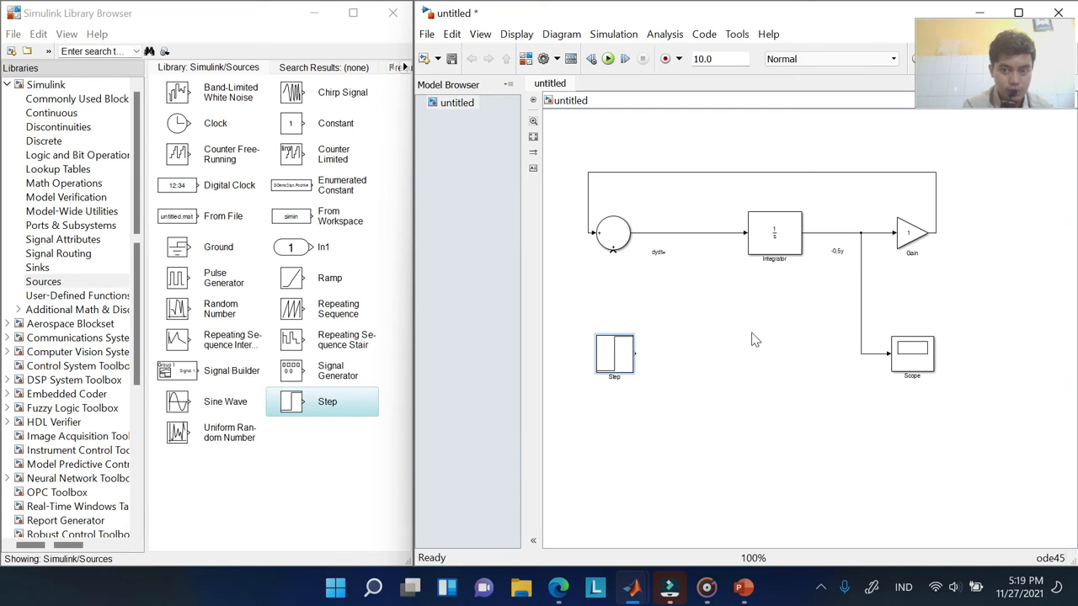
Wire the Step output into the Sum's lower input and align the Step directly below the Sum
{"action": "left_click", "coordinate": [614, 333]}
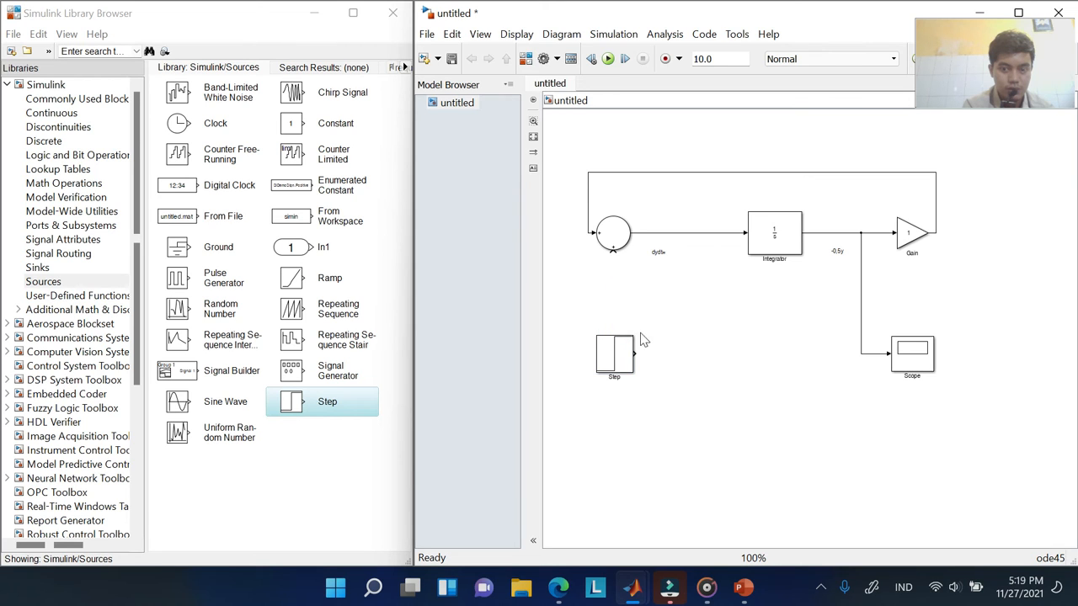
{"action": "left_click_drag", "start_coordinate": [637, 352], "coordinate": [611, 256]}
{"action": "left_click_drag", "start_coordinate": [610, 257], "coordinate": [613, 251]}
{"action": "left_click_drag", "start_coordinate": [610, 363], "coordinate": [618, 378]}
{"action": "left_click", "coordinate": [649, 314]}
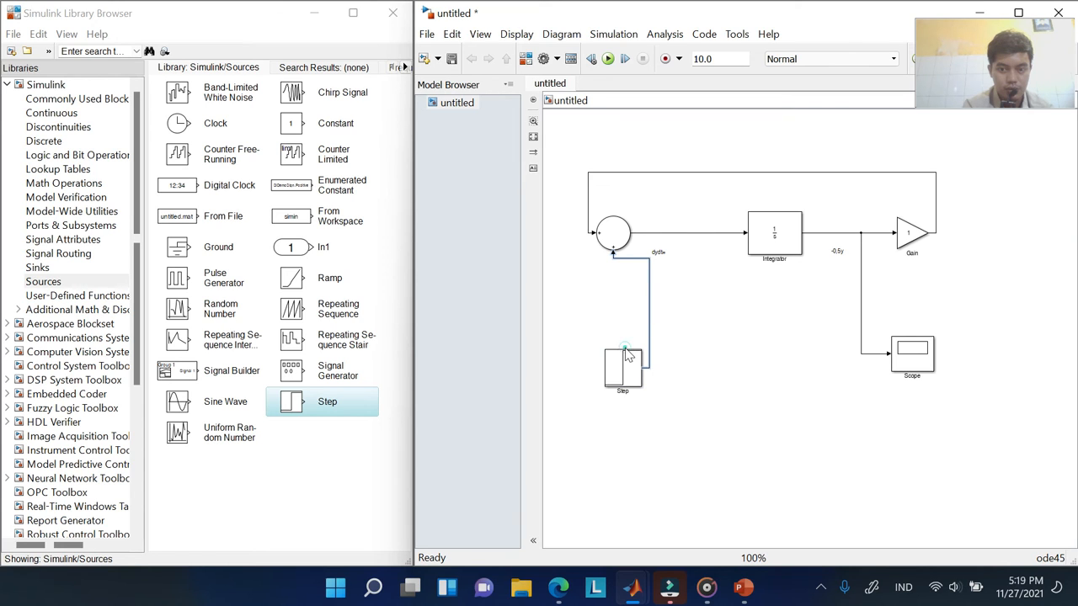
{"action": "left_click_drag", "start_coordinate": [623, 369], "coordinate": [576, 361]}
{"action": "left_click_drag", "start_coordinate": [650, 312], "coordinate": [615, 313]}
{"action": "left_click", "coordinate": [693, 374]}
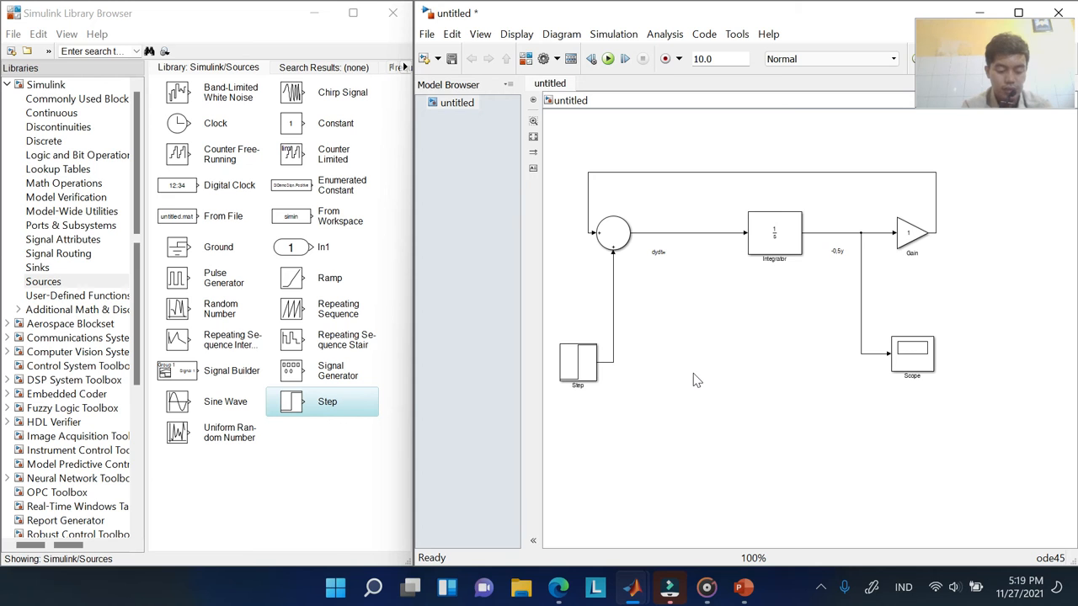
{"action": "left_click", "coordinate": [768, 247]}
{"action": "double_click", "coordinate": [769, 247]}
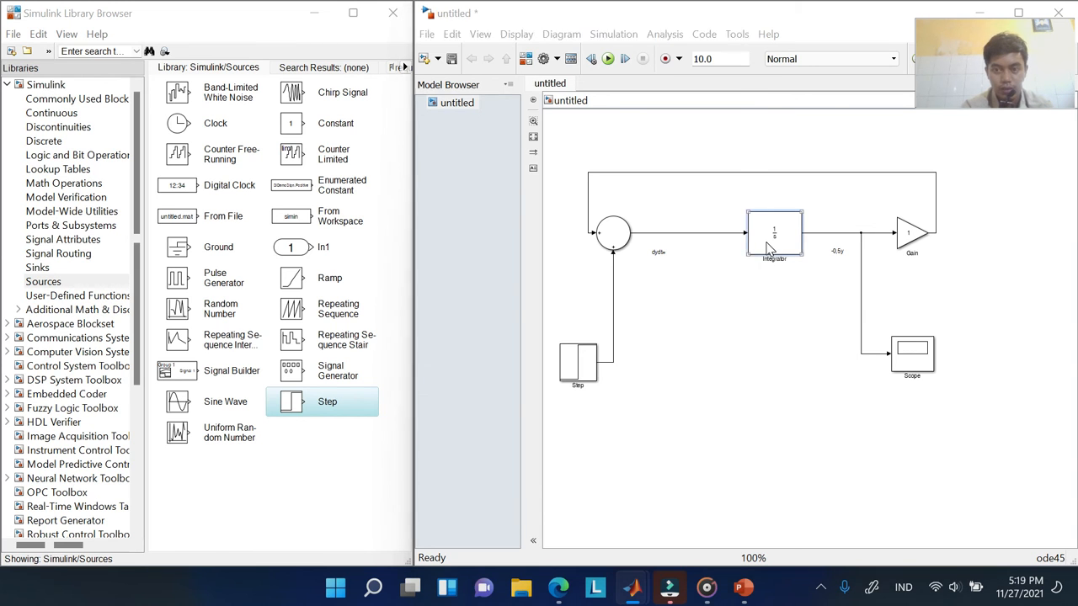
{"action": "double_click", "coordinate": [522, 190]}
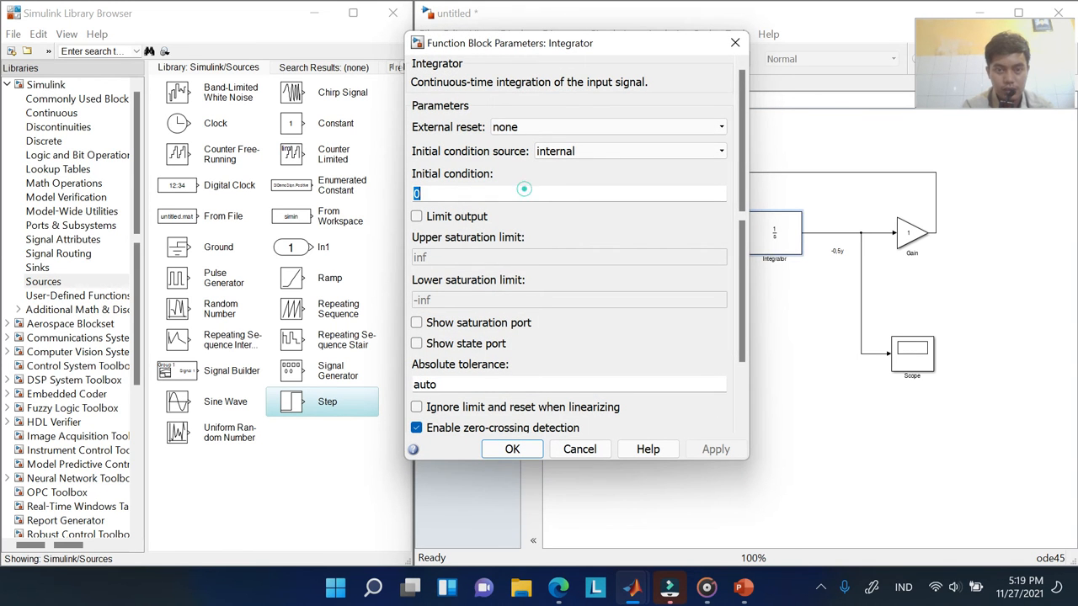
{"action": "left_click", "coordinate": [513, 449]}
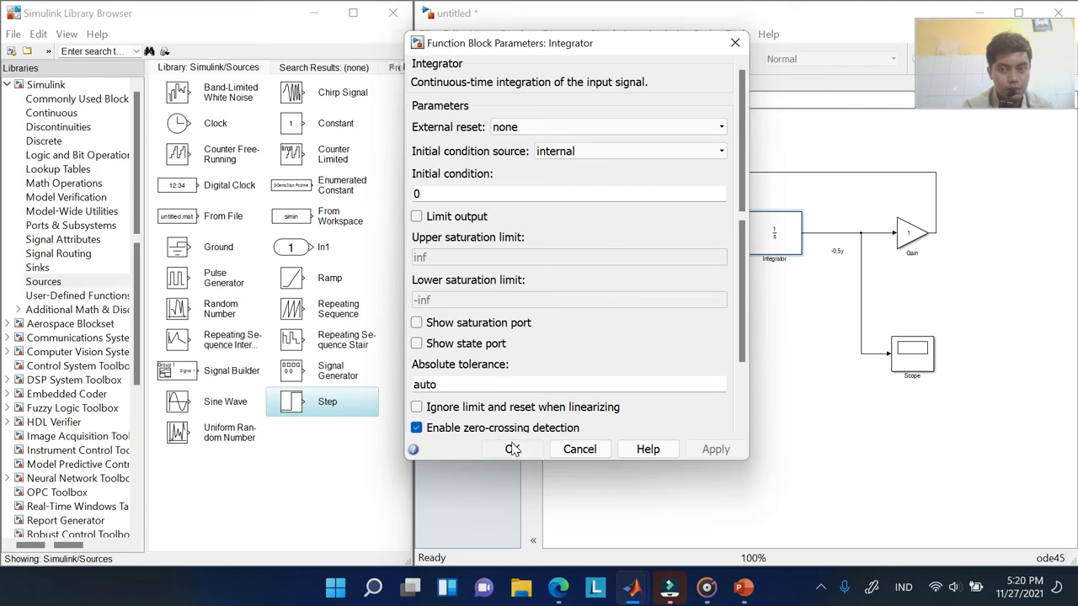
{"action": "left_click", "coordinate": [512, 448]}
{"action": "left_click", "coordinate": [750, 277]}
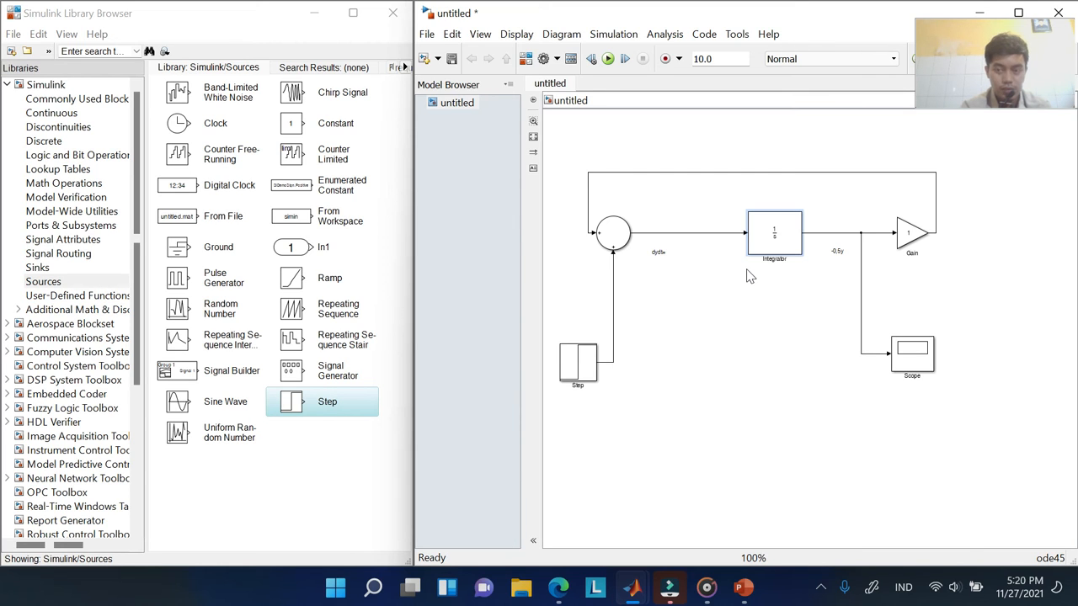
Open the Gain block's parameters and keep element-wise multiplication mode
{"action": "double_click", "coordinate": [915, 234]}
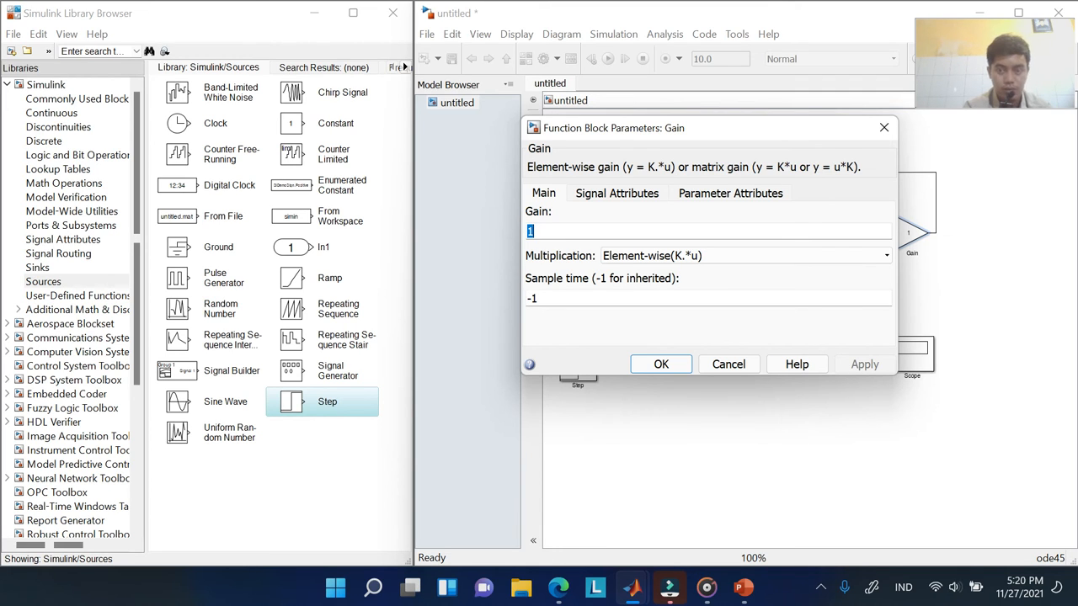
{"action": "left_click", "coordinate": [716, 256]}
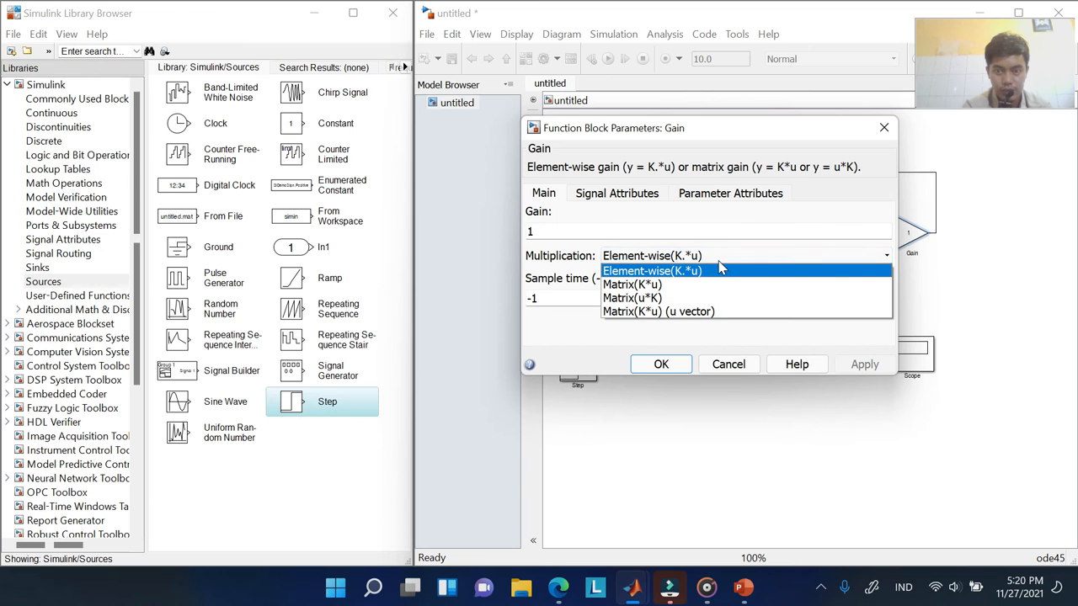
{"action": "left_click", "coordinate": [720, 266]}
{"action": "left_click", "coordinate": [719, 260]}
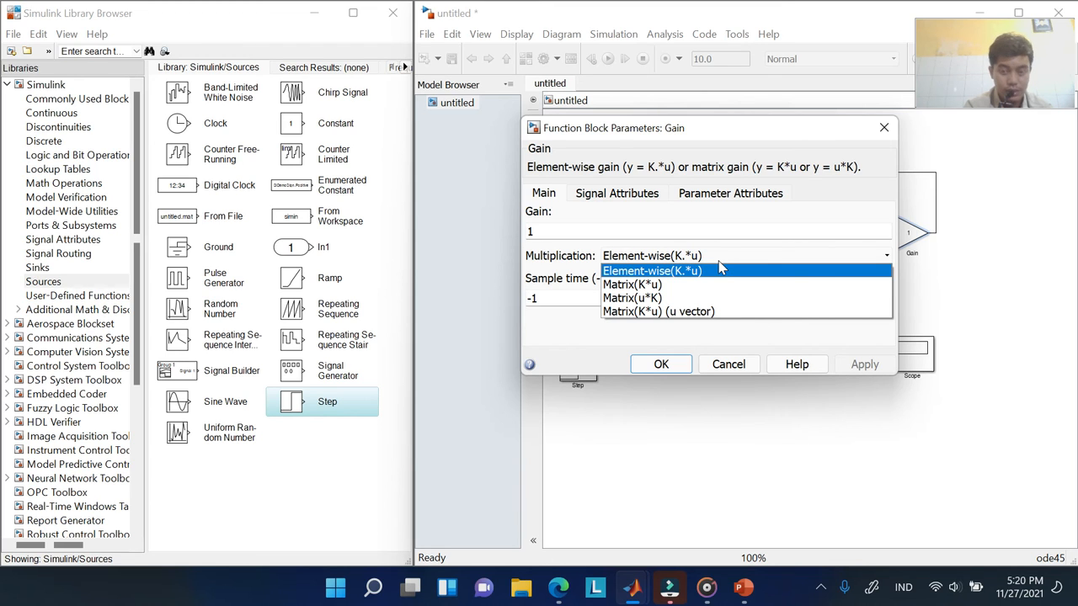
{"action": "left_click", "coordinate": [671, 278]}
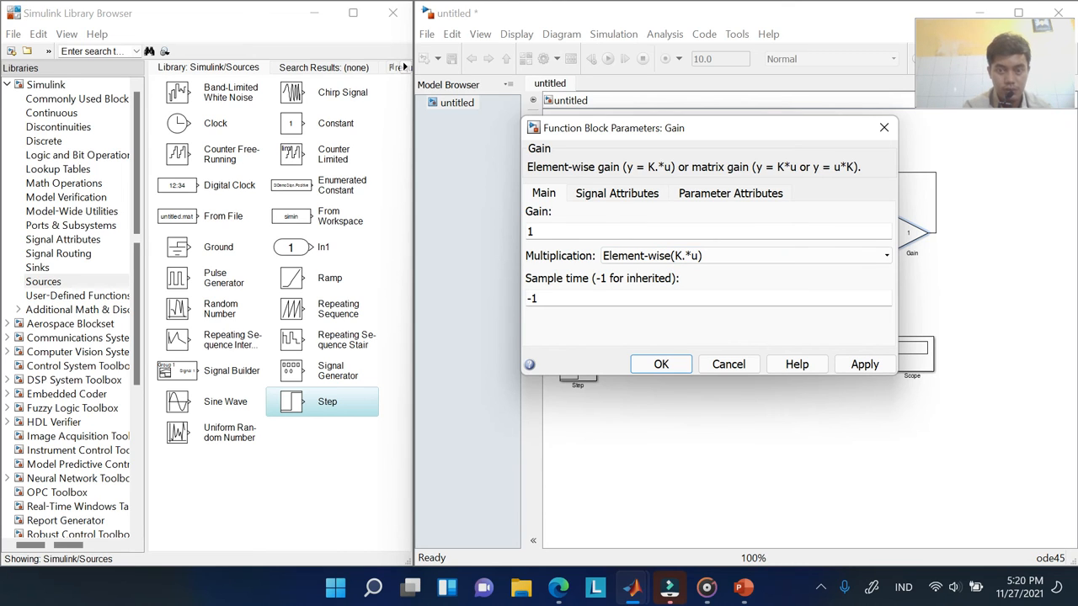
Browse the Signal and Parameter Attributes tabs, then return to the Main gain settings
{"action": "left_click", "coordinate": [623, 197]}
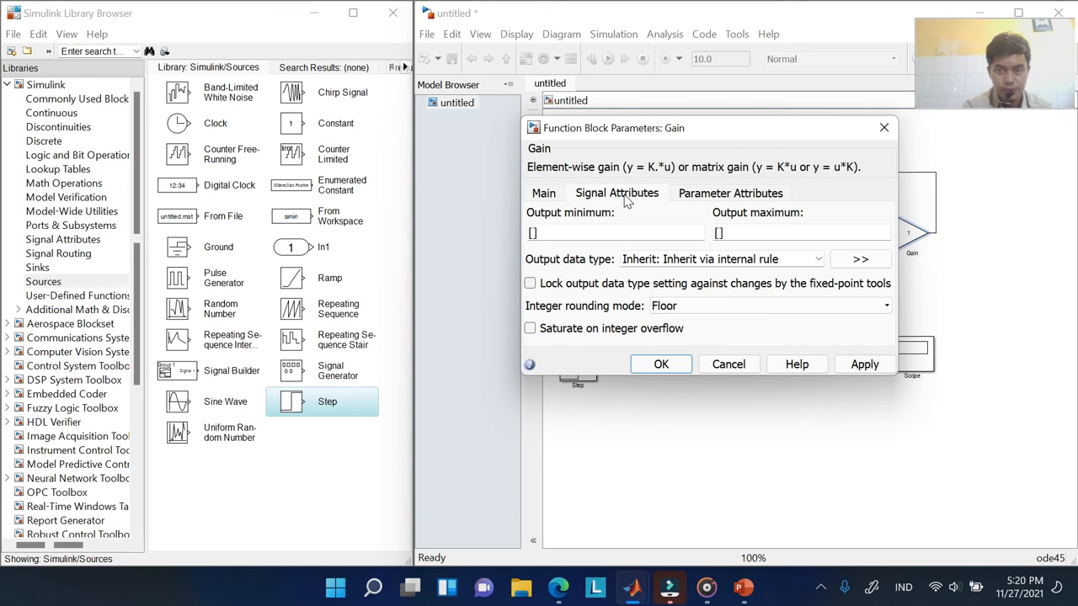
{"action": "left_click", "coordinate": [727, 195]}
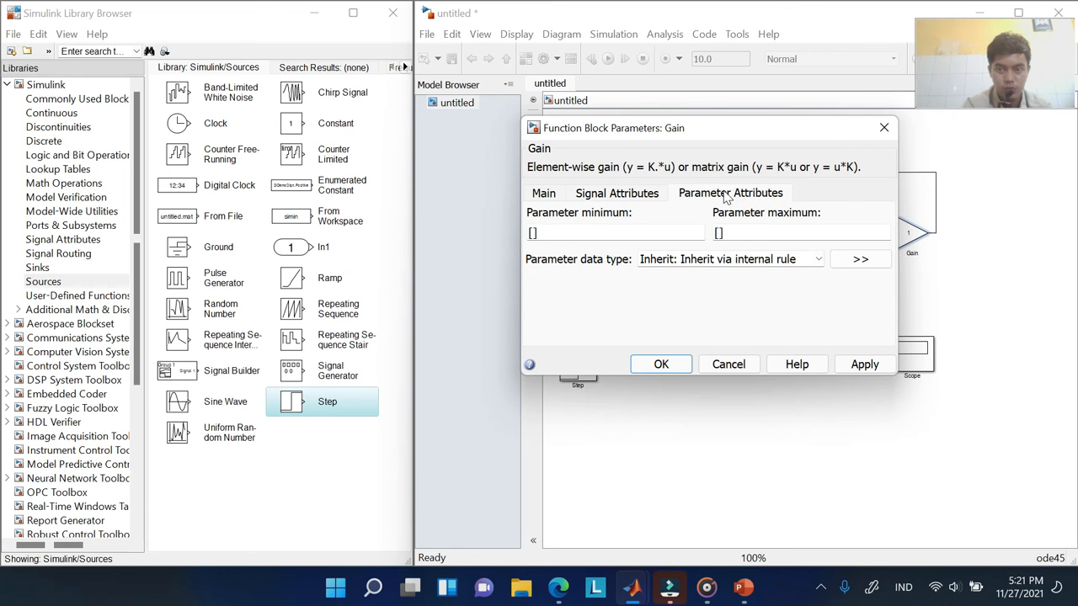
{"action": "left_click", "coordinate": [546, 197]}
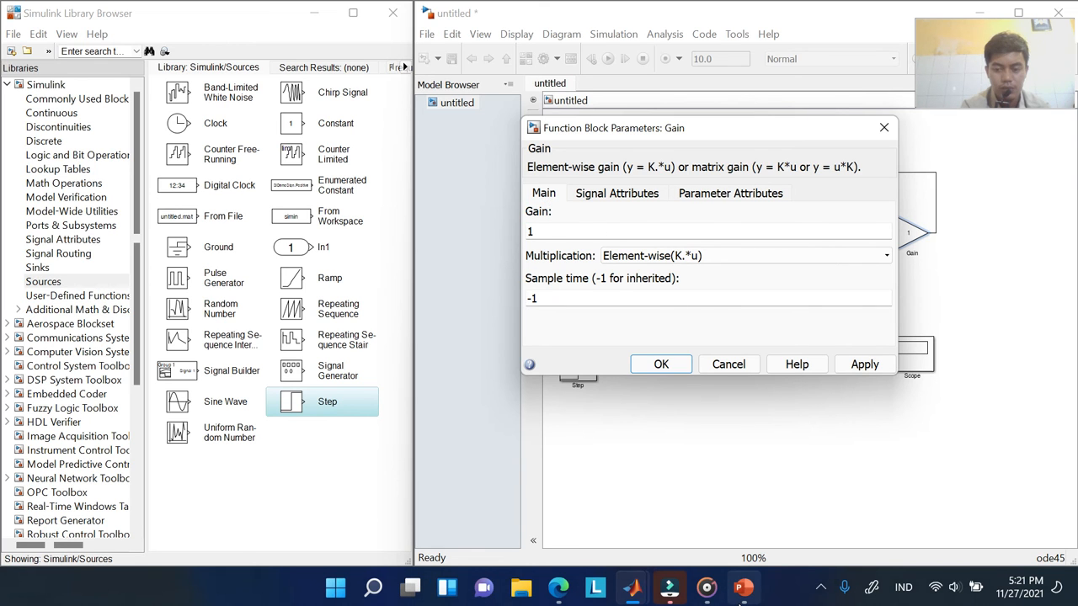
{"action": "left_click", "coordinate": [741, 588]}
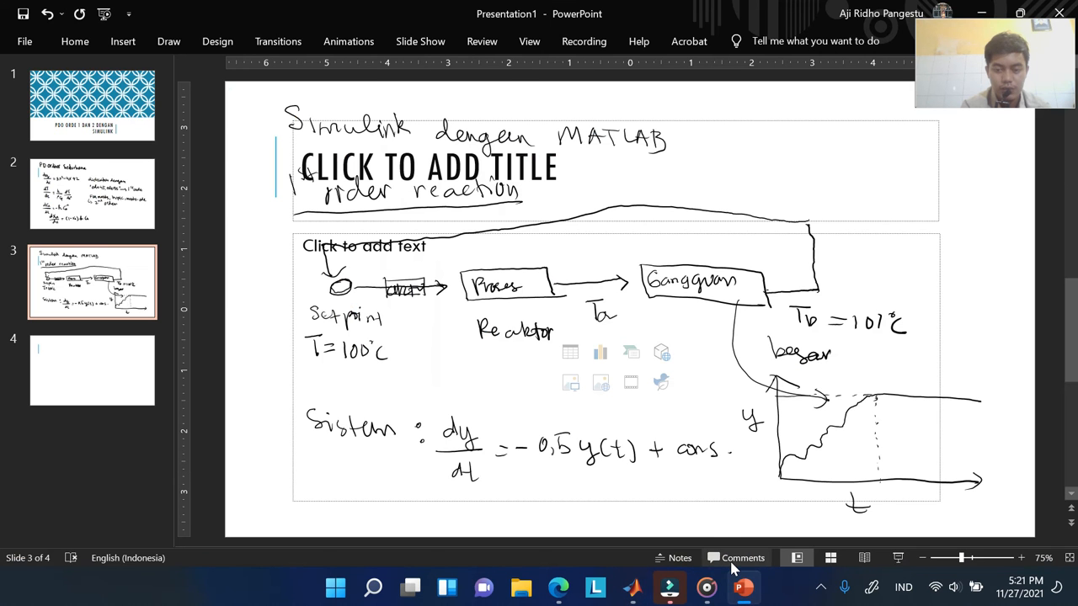
{"action": "left_click", "coordinate": [742, 587]}
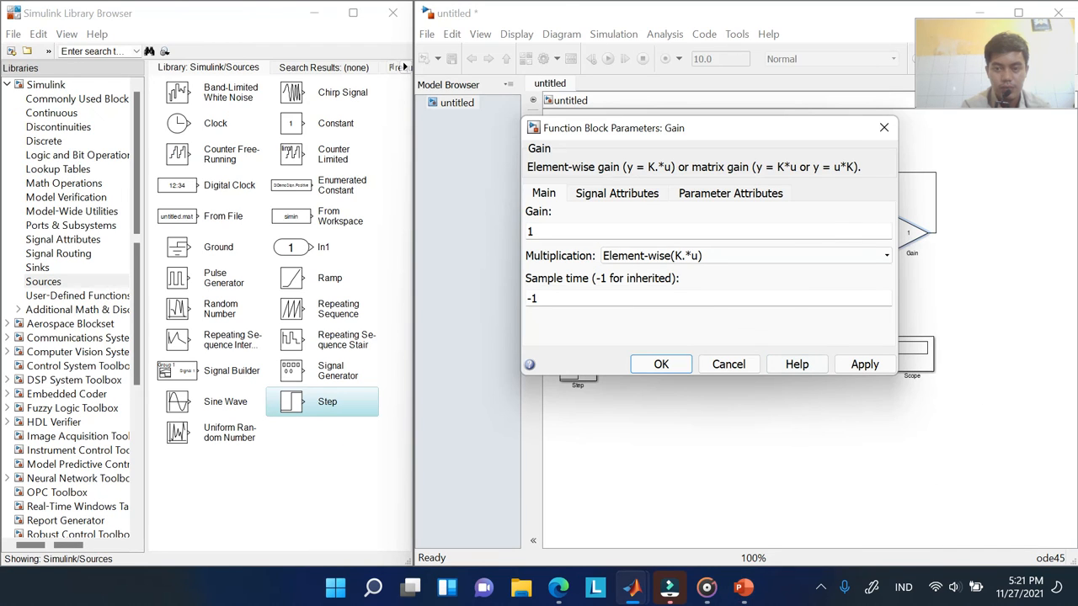
Change the Gain value from 1 to -5 and apply it
{"action": "double_click", "coordinate": [531, 231]}
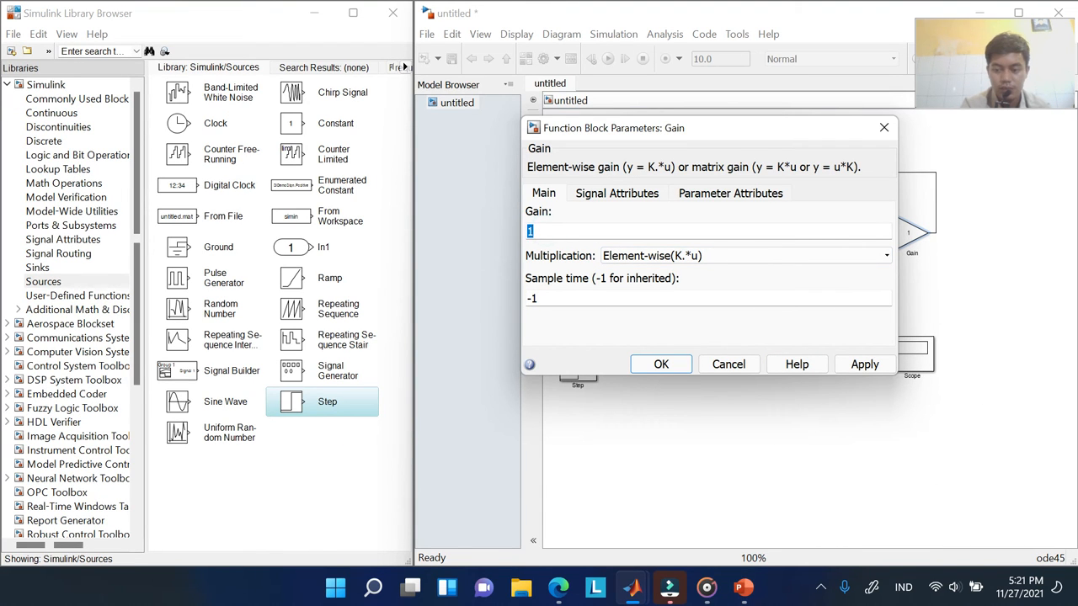
{"action": "type", "text": "-"}
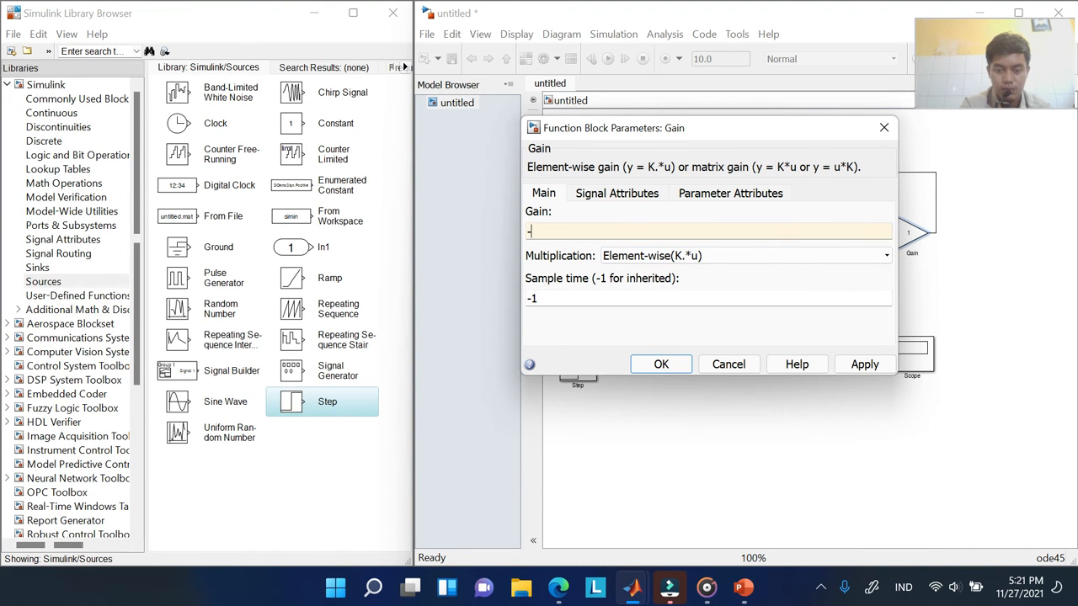
{"action": "type", "text": "5"}
{"action": "key", "text": "Return"}
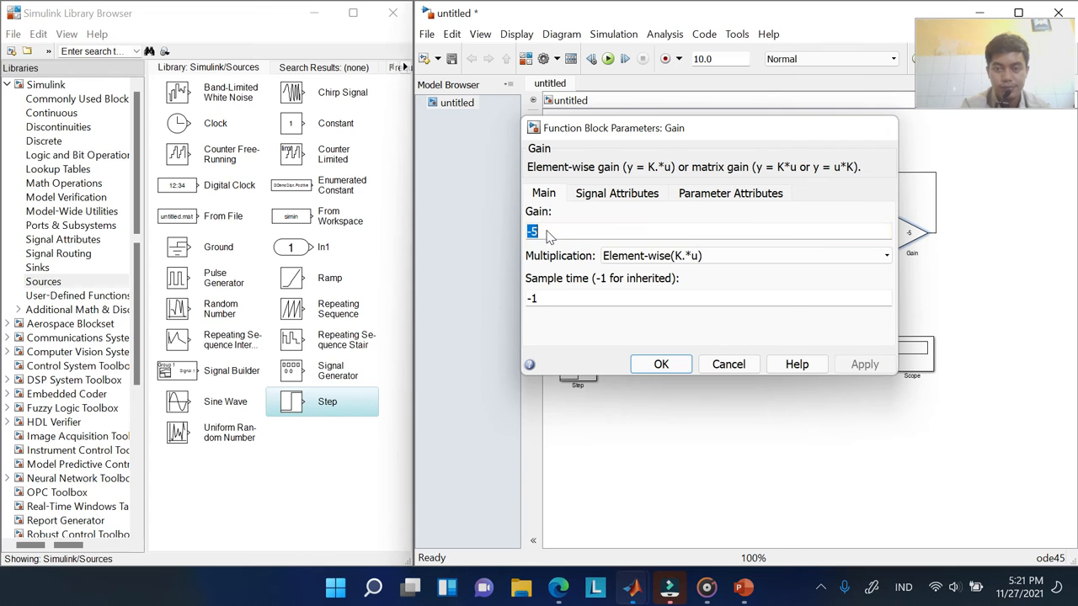
{"action": "left_click", "coordinate": [934, 263]}
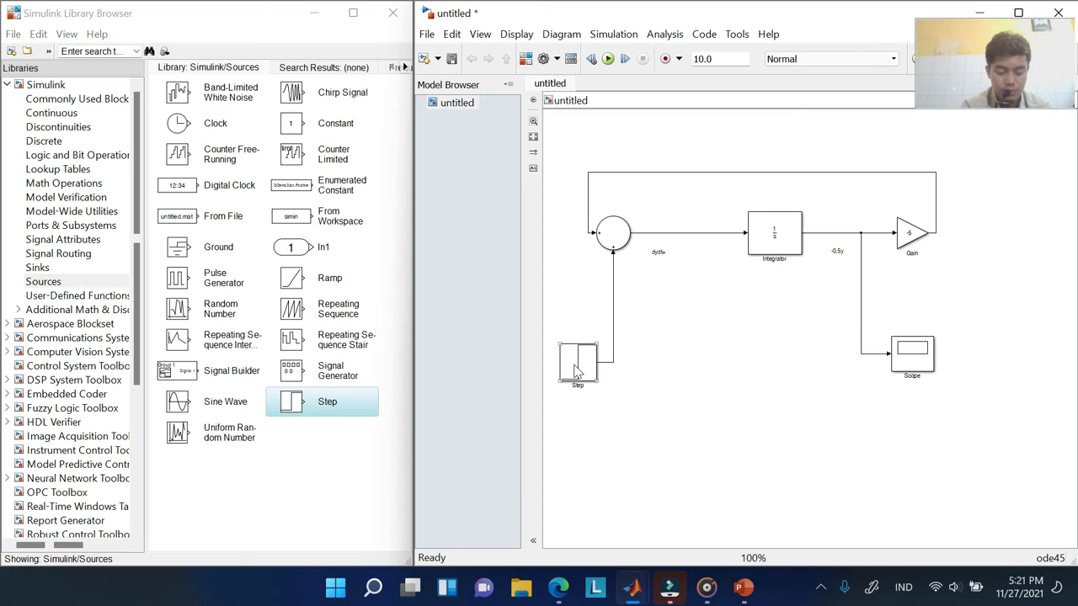
{"action": "double_click", "coordinate": [782, 240]}
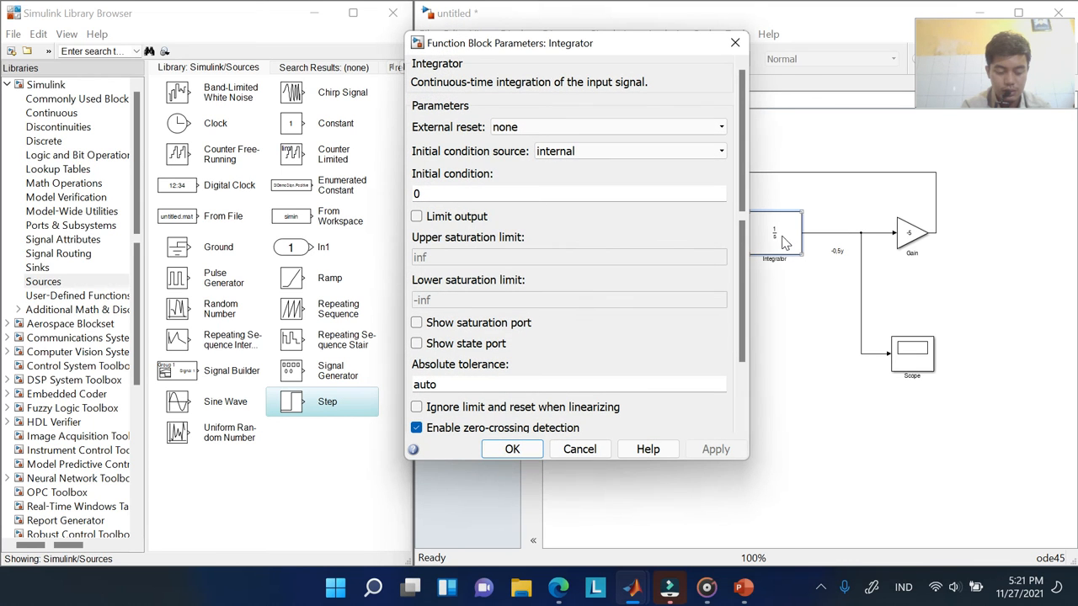
{"action": "left_click", "coordinate": [596, 453]}
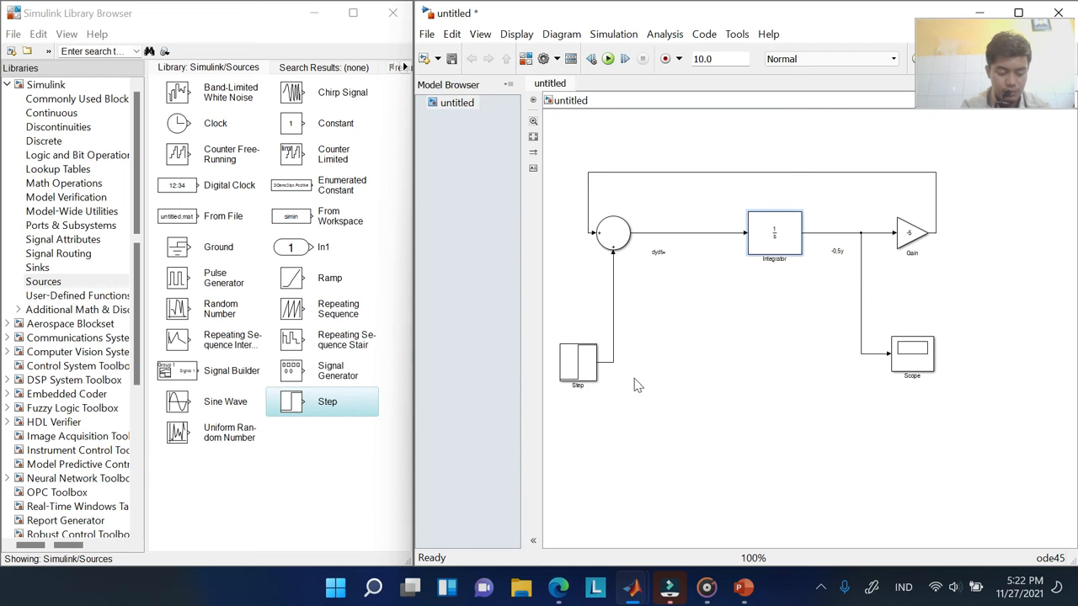
{"action": "double_click", "coordinate": [583, 364]}
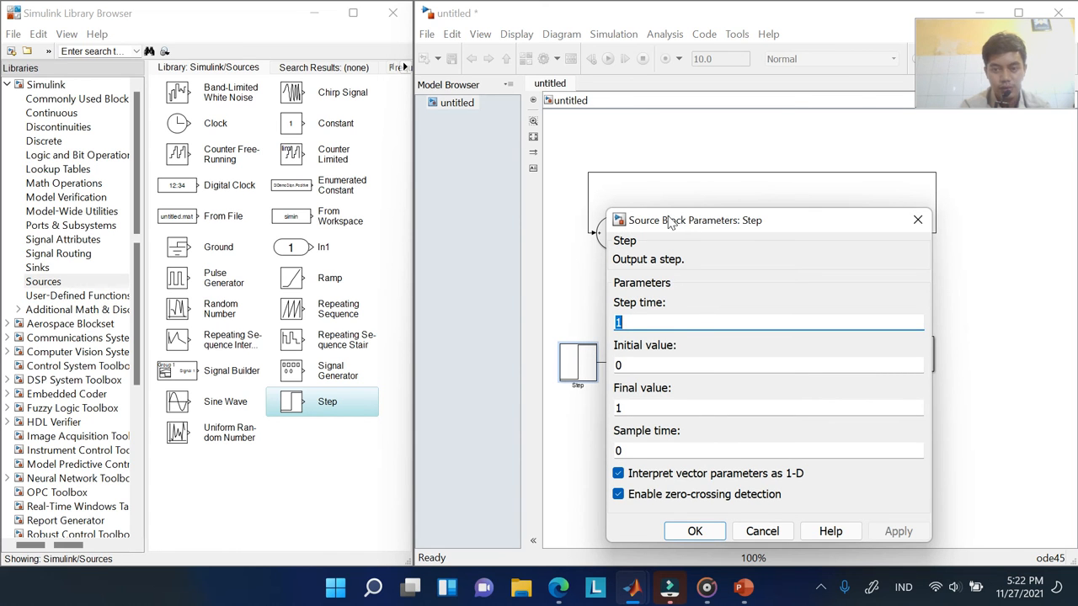
{"action": "left_click_drag", "start_coordinate": [671, 221], "coordinate": [664, 150]}
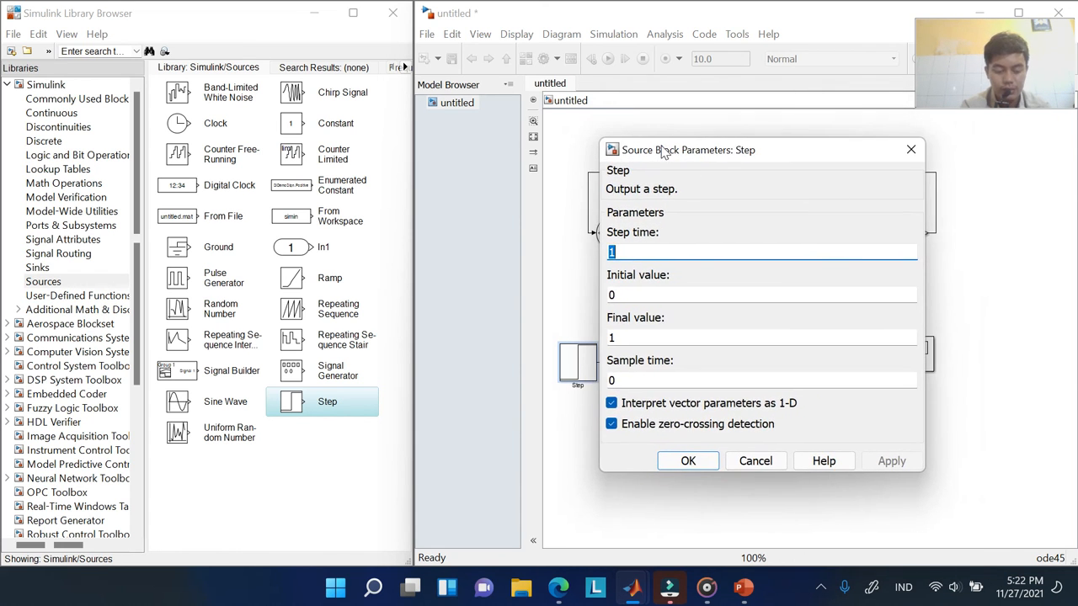
{"action": "left_click", "coordinate": [635, 252]}
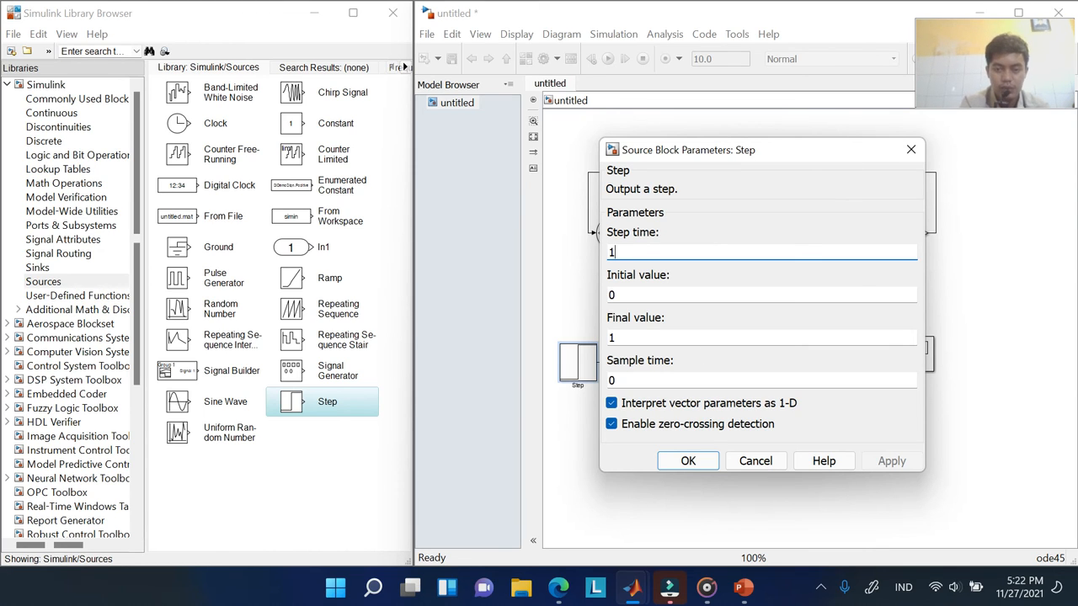
{"action": "left_click", "coordinate": [672, 462]}
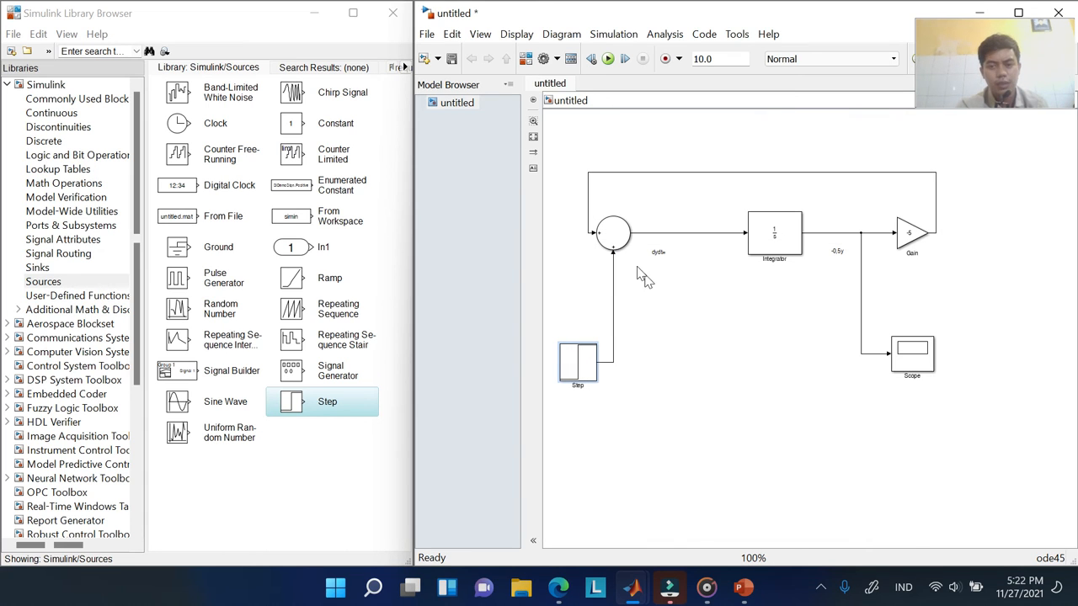
Maximize the model window, keeping the simulation mode at Normal
{"action": "left_click", "coordinate": [687, 319]}
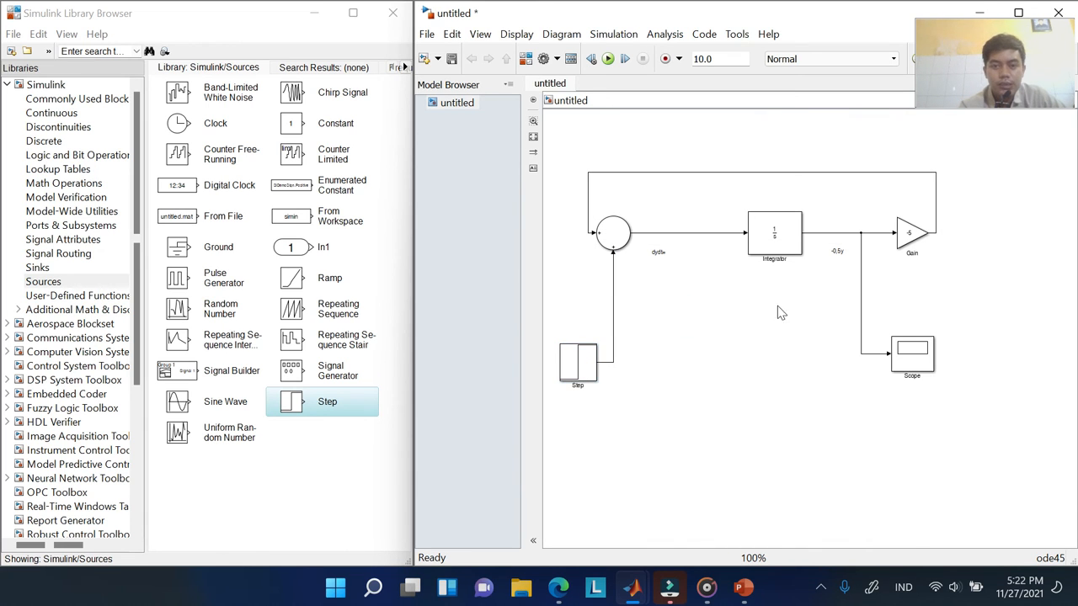
{"action": "left_click", "coordinate": [1017, 14]}
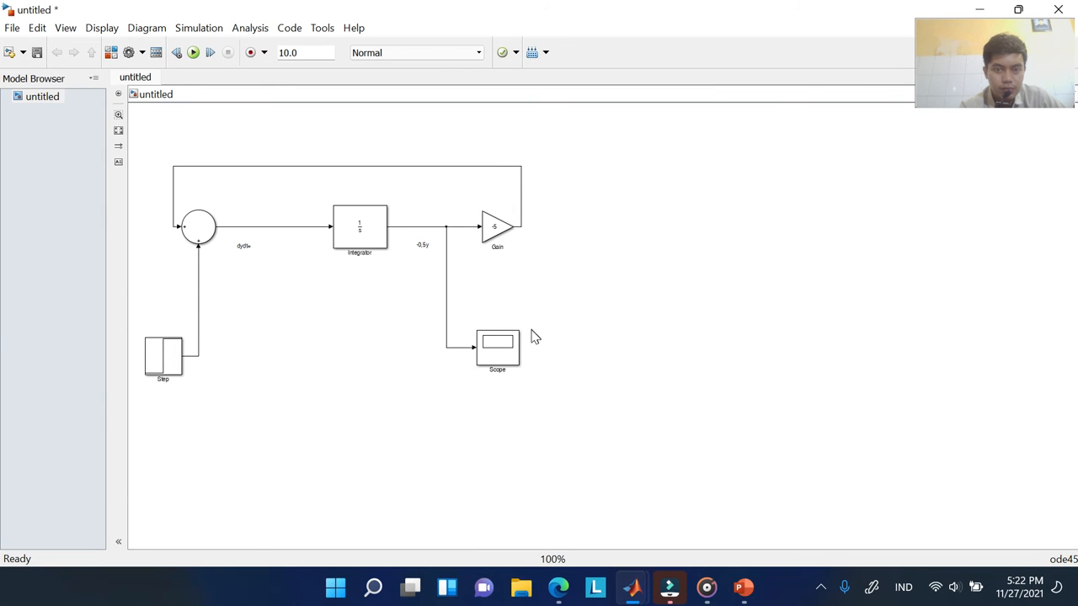
{"action": "left_click", "coordinate": [432, 55]}
{"action": "left_click", "coordinate": [300, 133]}
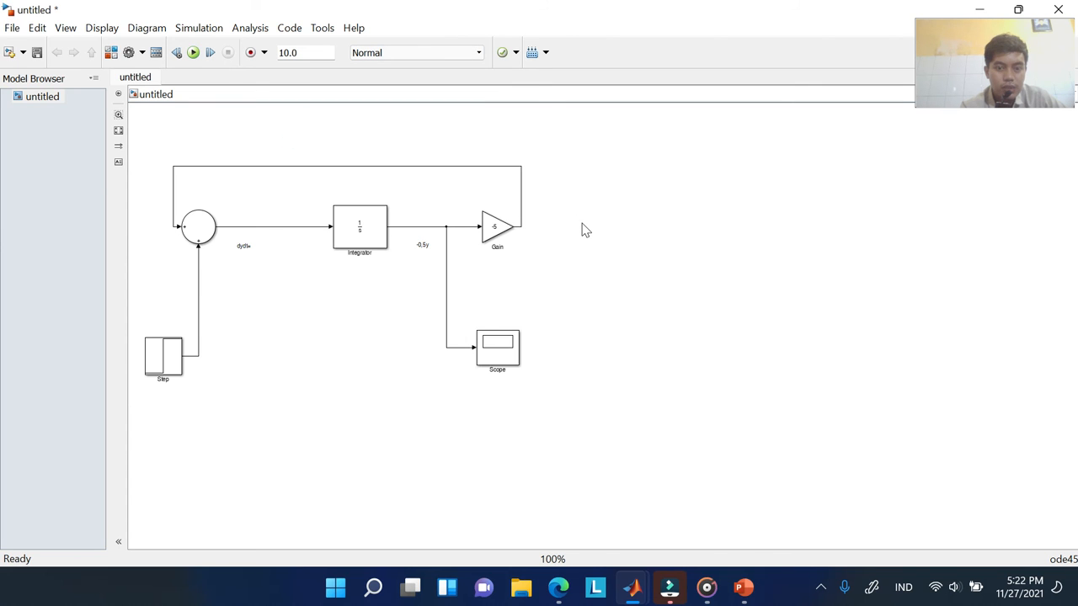
Open the Scope display, enlarge it and move it to the right
{"action": "left_click", "coordinate": [503, 352]}
{"action": "double_click", "coordinate": [503, 351]}
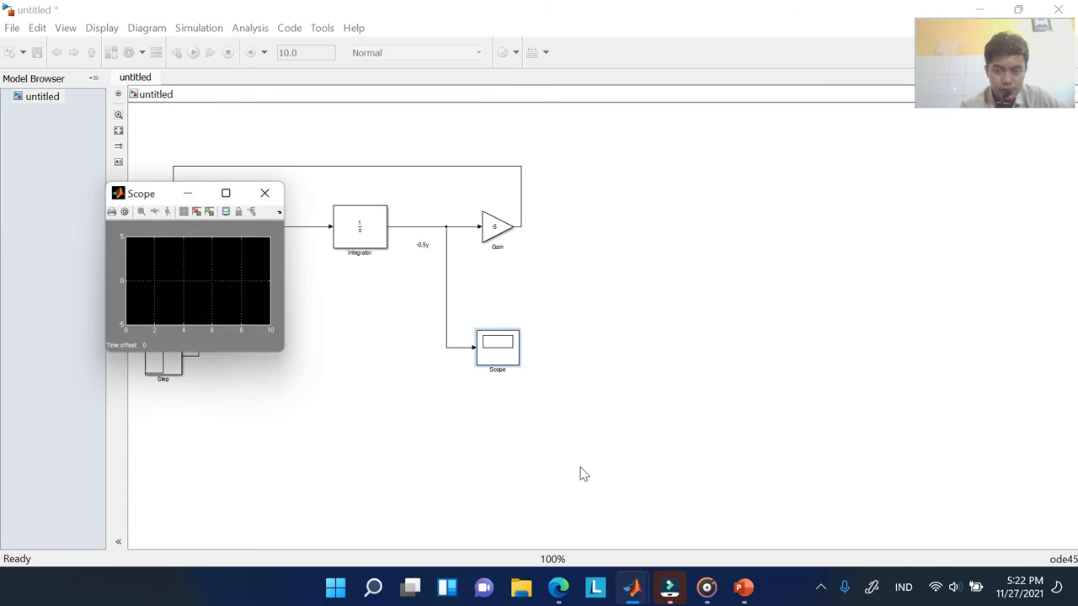
{"action": "mouse_move", "coordinate": [234, 200]}
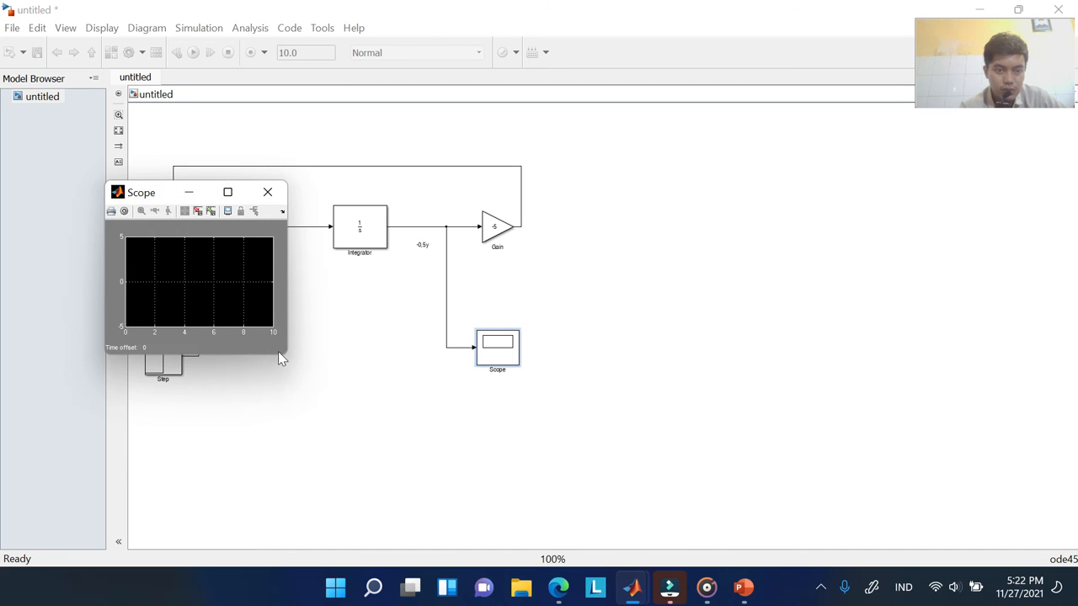
{"action": "left_click_drag", "start_coordinate": [287, 357], "coordinate": [506, 484]}
{"action": "left_click_drag", "start_coordinate": [295, 179], "coordinate": [773, 166]}
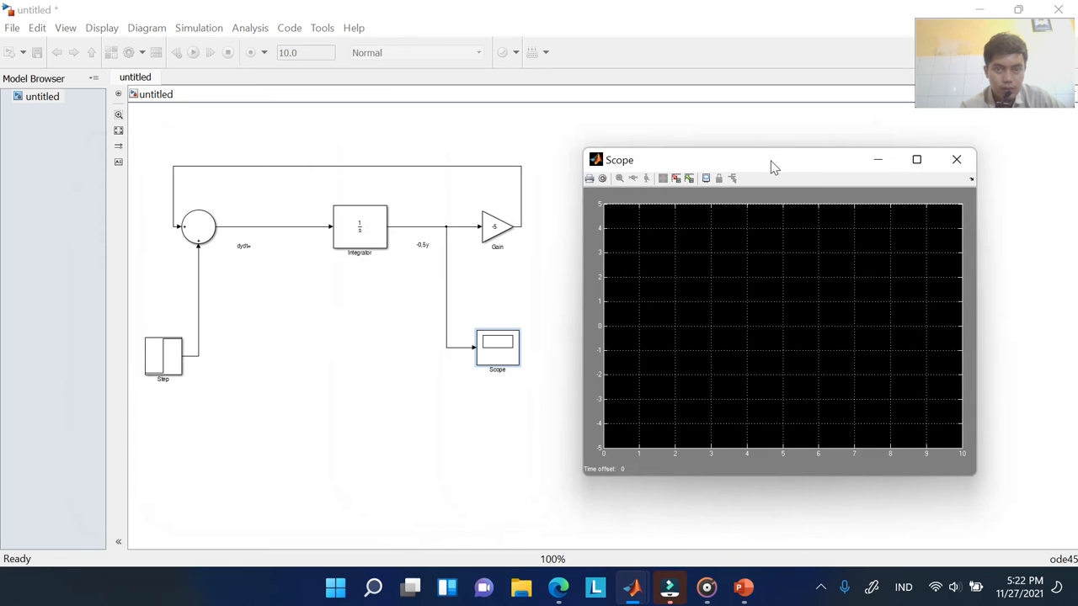
Snap the model window to the right half of the screen
{"action": "left_click", "coordinate": [391, 118]}
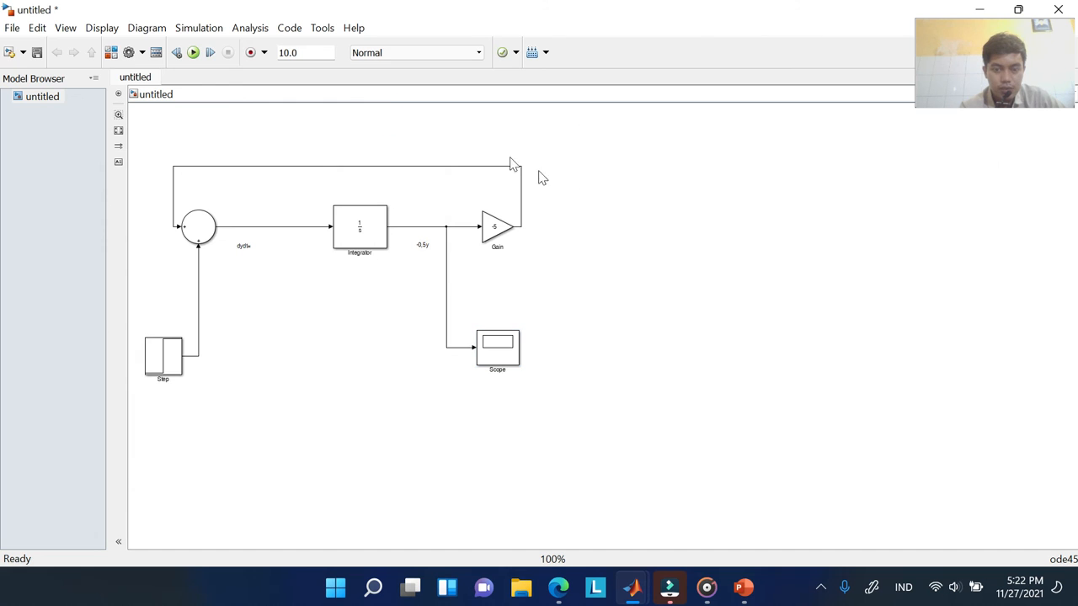
{"action": "mouse_move", "coordinate": [1031, 5]}
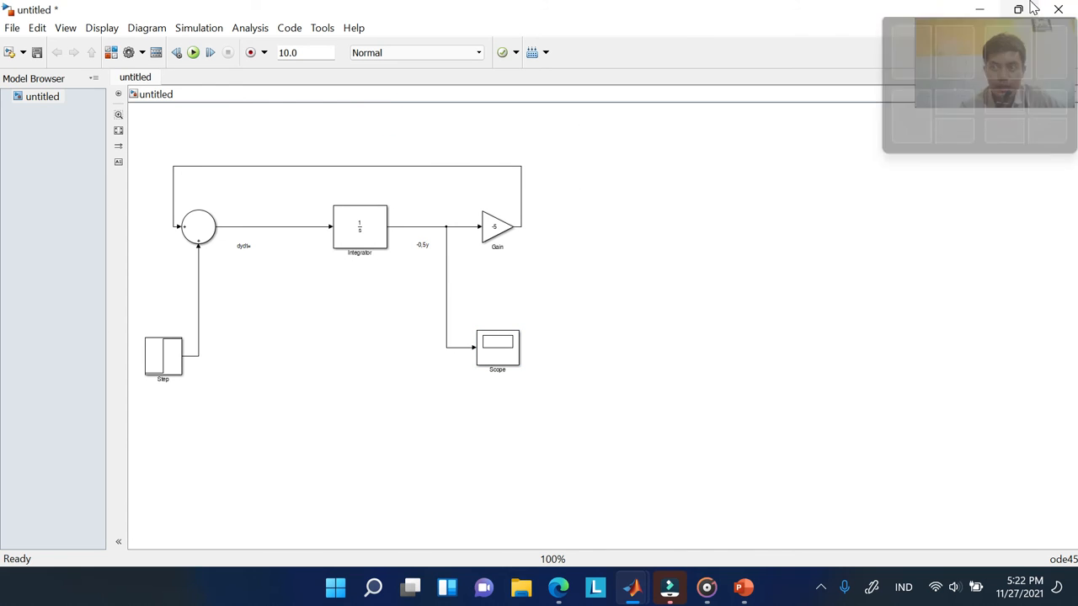
{"action": "left_click", "coordinate": [969, 43]}
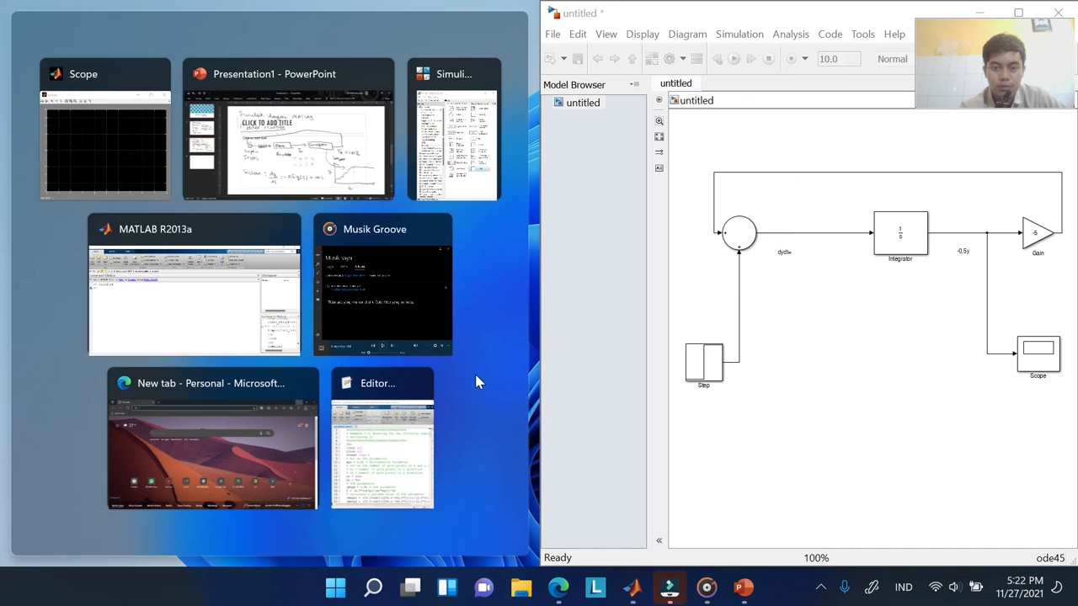
Snap the Scope window to the left half and run the simulation
{"action": "left_click", "coordinate": [139, 144]}
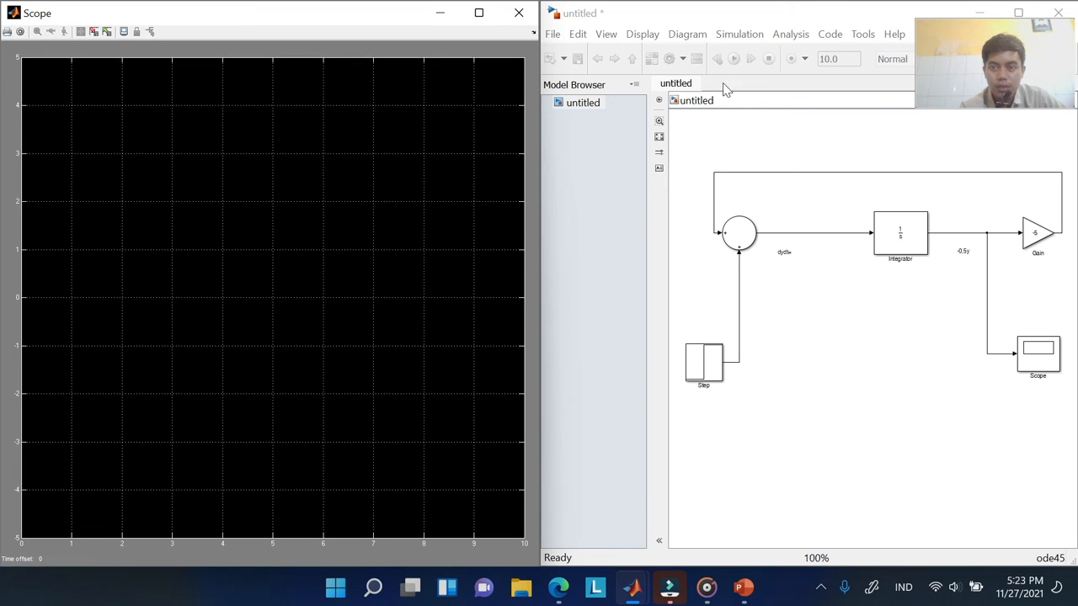
{"action": "left_click", "coordinate": [770, 89]}
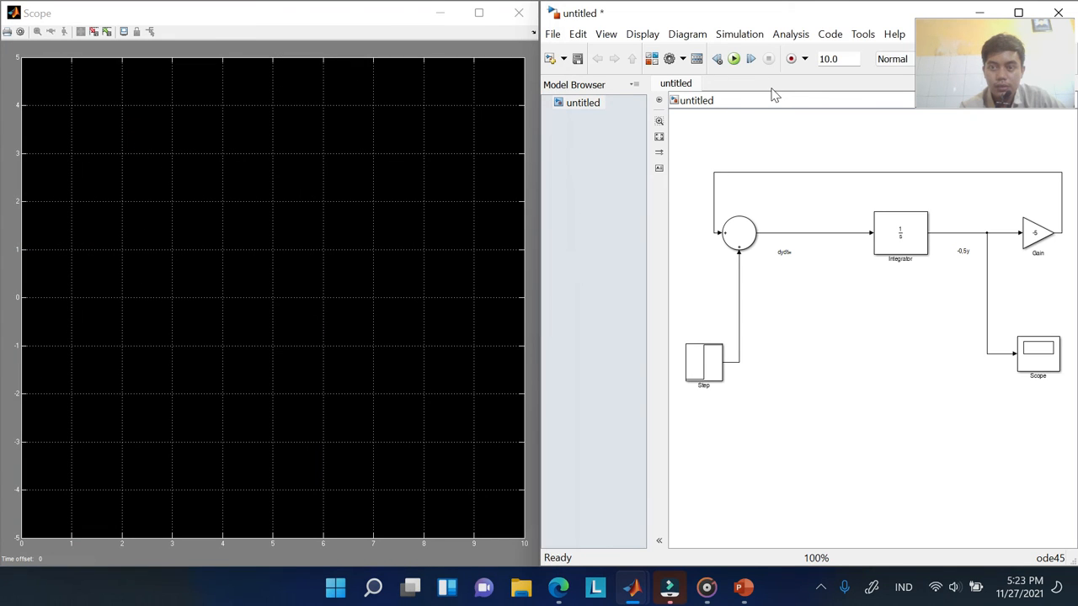
{"action": "left_click", "coordinate": [735, 59]}
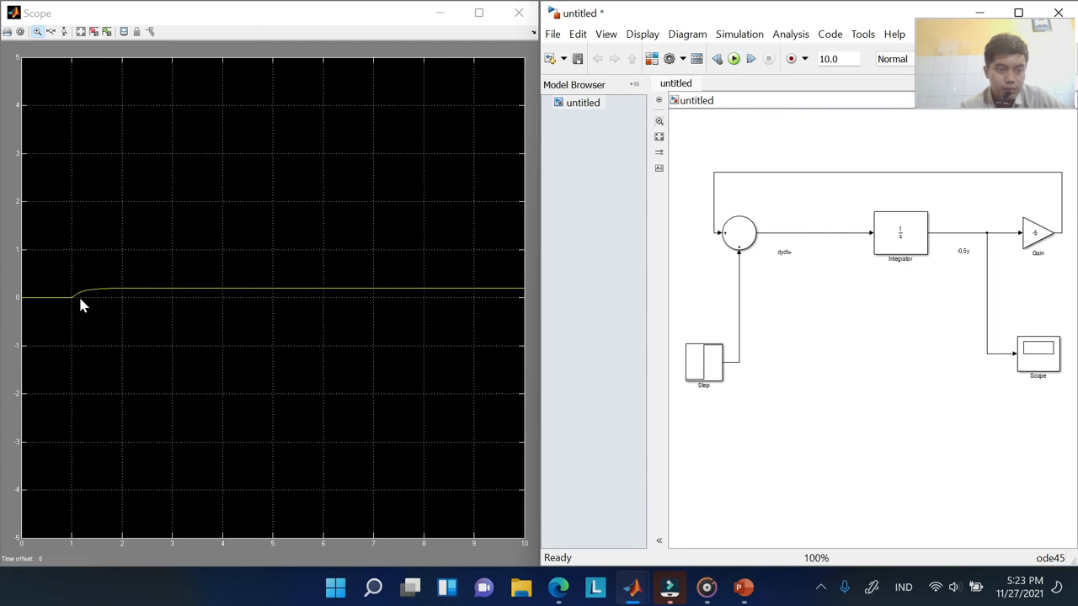
Autoscale the Scope plot to fit the response settling at 0.2
{"action": "left_click", "coordinate": [198, 255]}
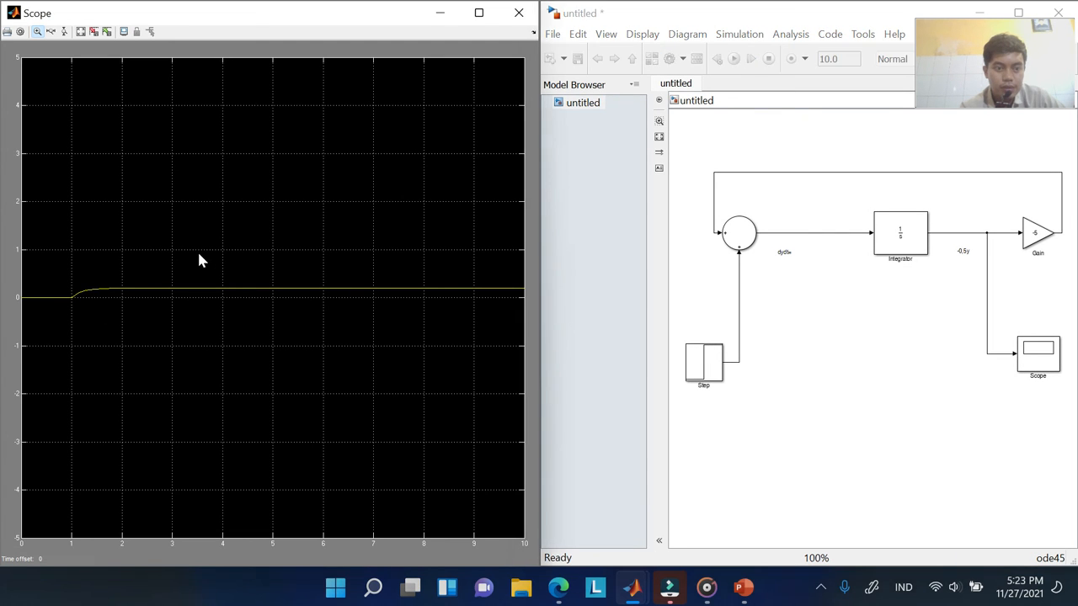
{"action": "right_click", "coordinate": [199, 256]}
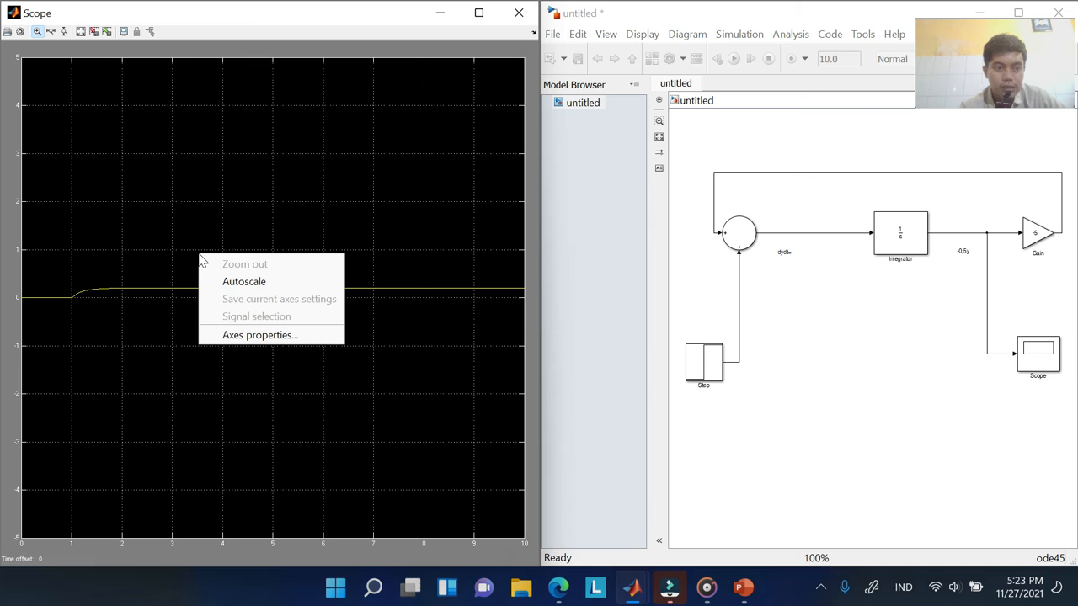
{"action": "left_click", "coordinate": [258, 288]}
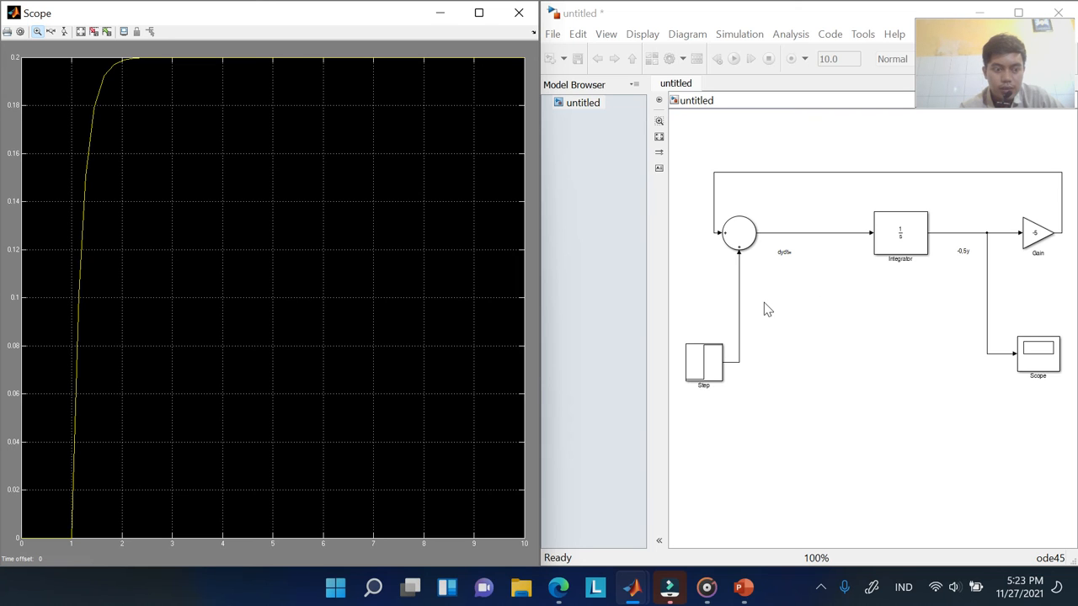
Change the simulation stop time from 10.0 to 50
{"action": "left_click", "coordinate": [708, 360]}
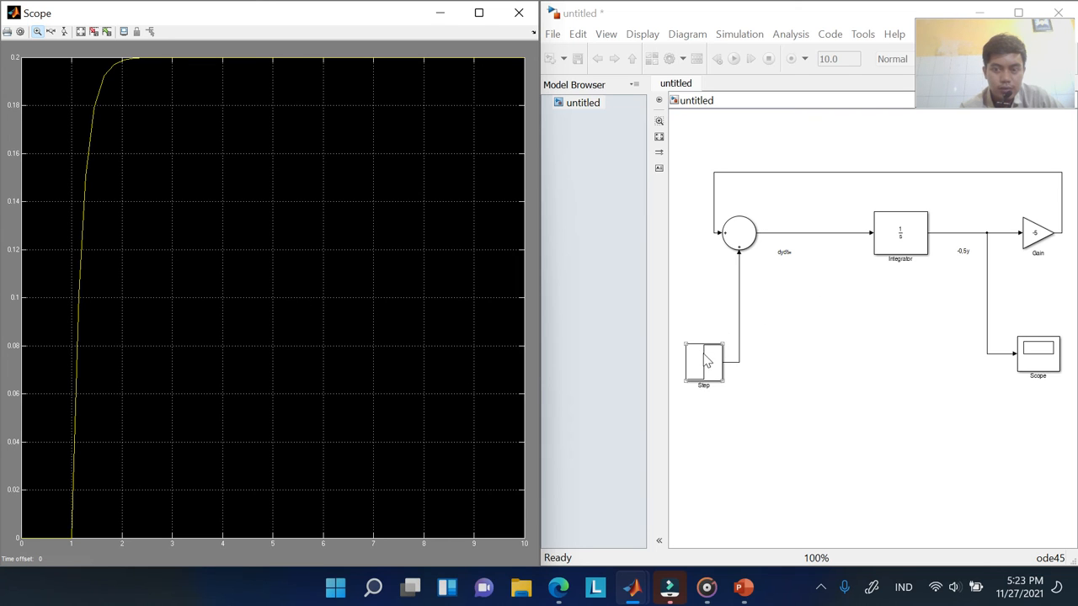
{"action": "left_click", "coordinate": [839, 65]}
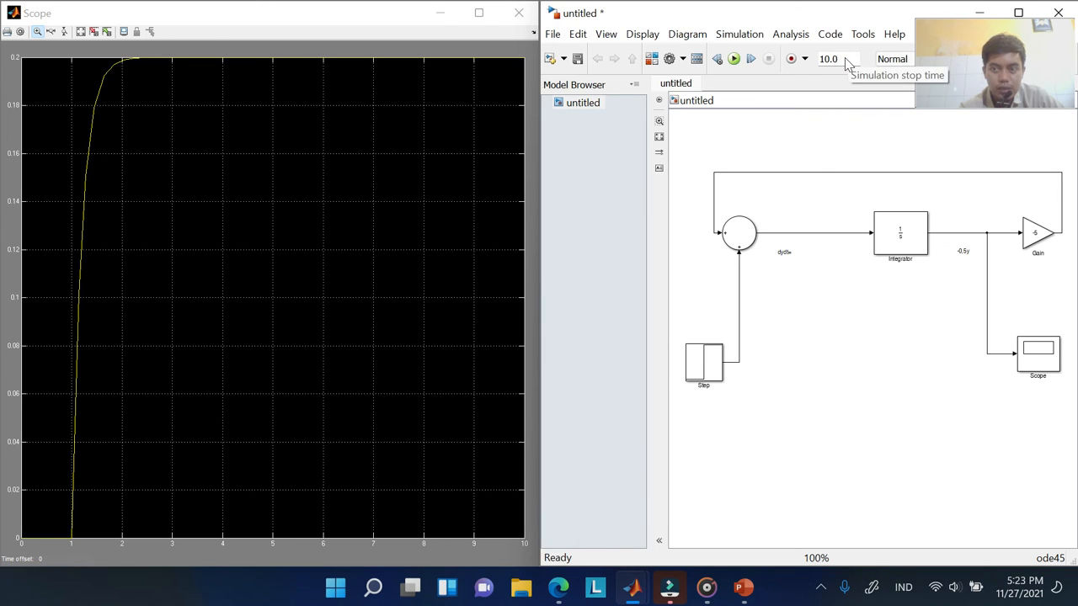
{"action": "mouse_move", "coordinate": [846, 59]}
{"action": "left_mouse_down"}
{"action": "mouse_move", "coordinate": [826, 59]}
{"action": "mouse_move", "coordinate": [847, 60]}
{"action": "left_mouse_up"}
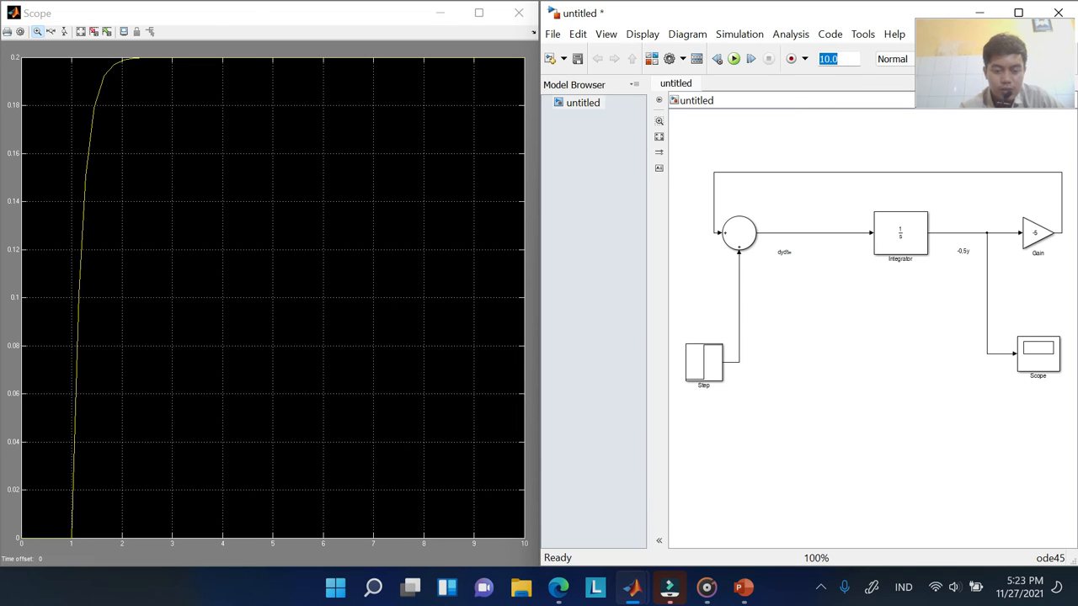
{"action": "type", "text": "50"}
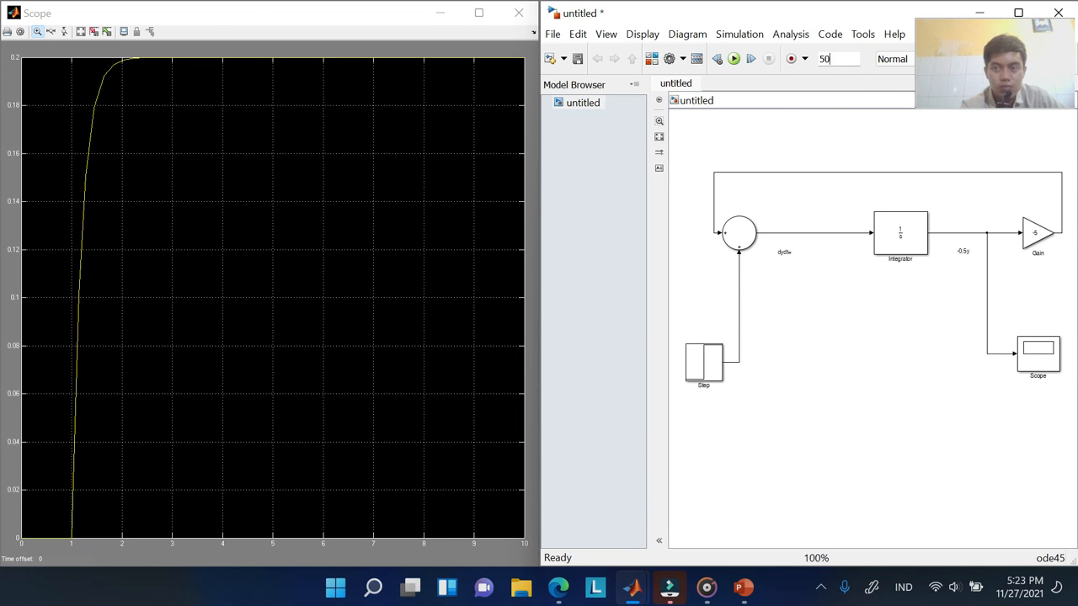
Rerun the model and autoscale the Scope over 0–50 seconds
{"action": "left_click", "coordinate": [734, 59]}
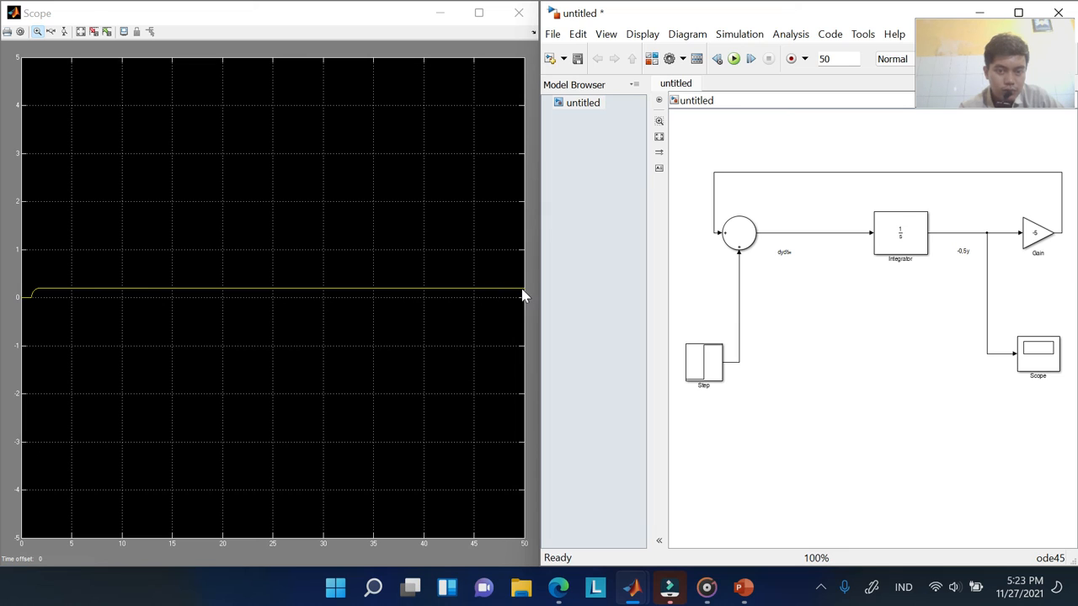
{"action": "right_click", "coordinate": [298, 253]}
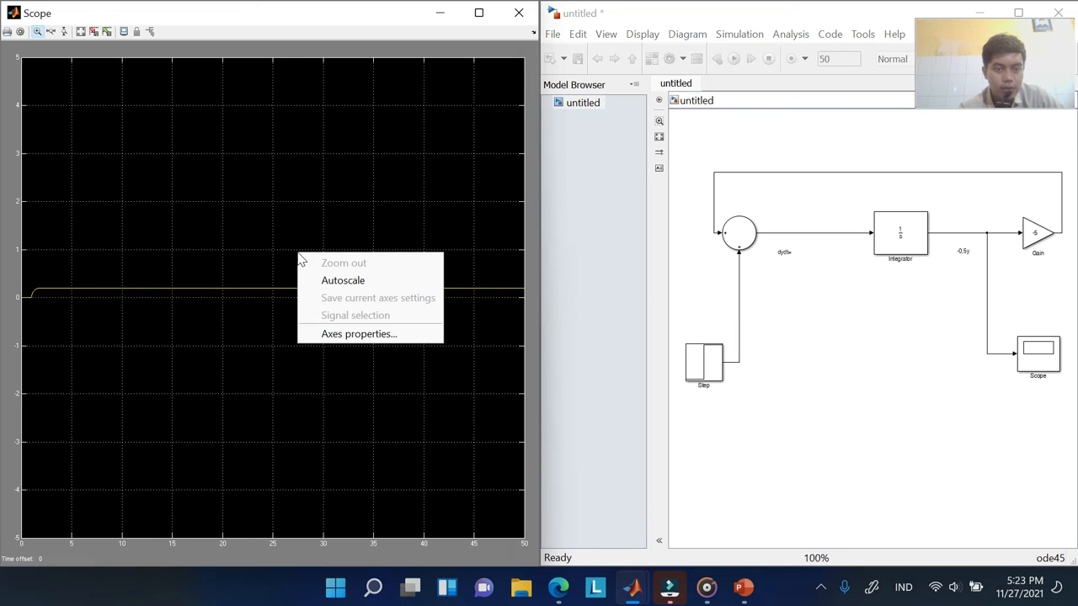
{"action": "left_click", "coordinate": [340, 282]}
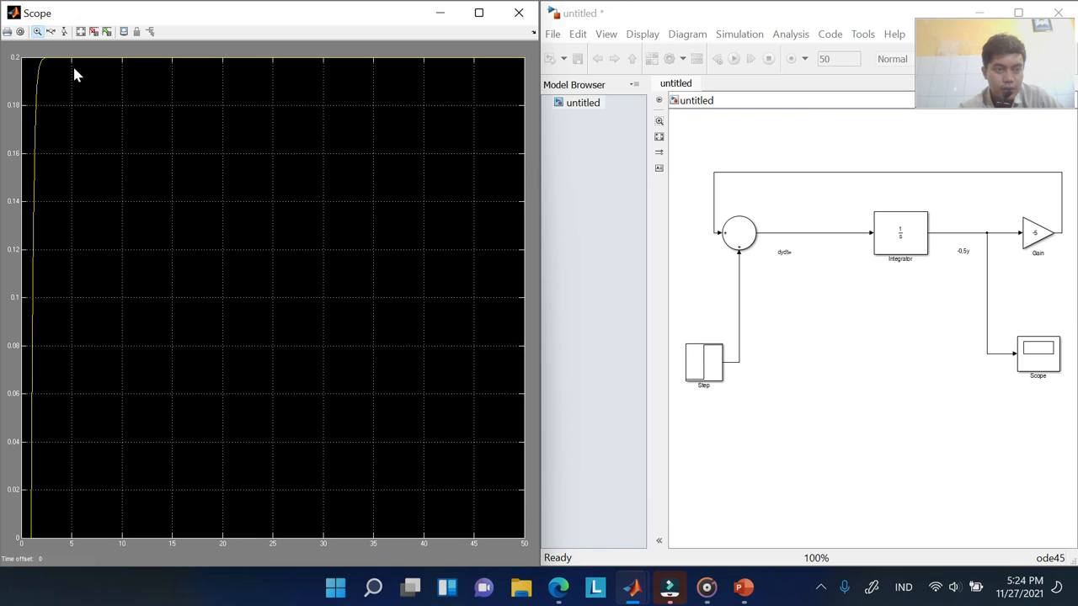
Change the simulation stop time from 50 to 3
{"action": "left_click", "coordinate": [852, 57]}
{"action": "left_click", "coordinate": [852, 57]}
{"action": "type", "text": "3"}
Rerun for 3 seconds and autoscale the Scope to show the full response
{"action": "left_click", "coordinate": [733, 59]}
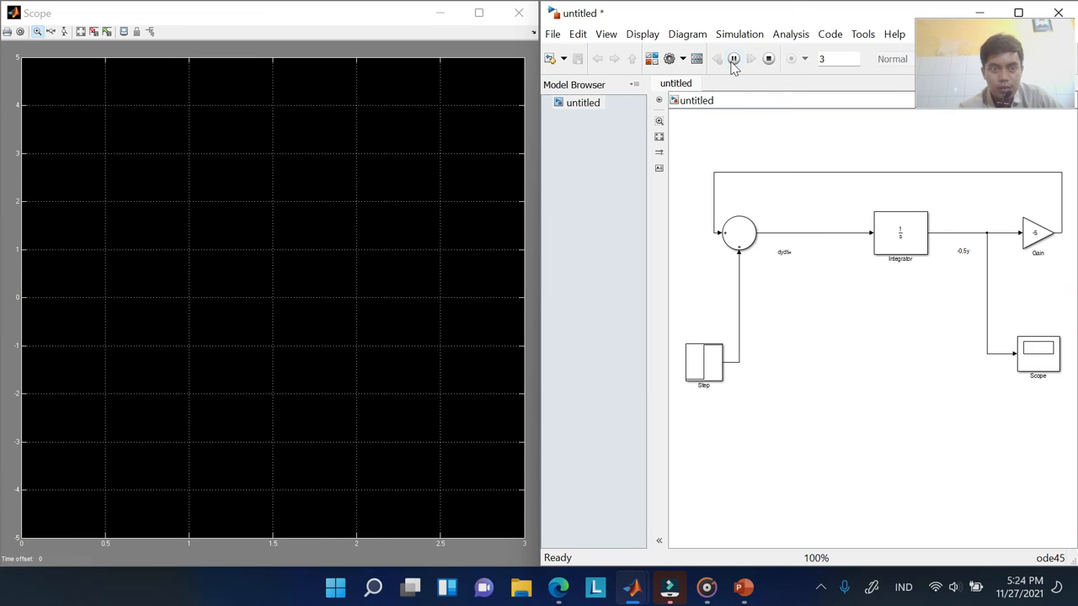
{"action": "right_click", "coordinate": [295, 179]}
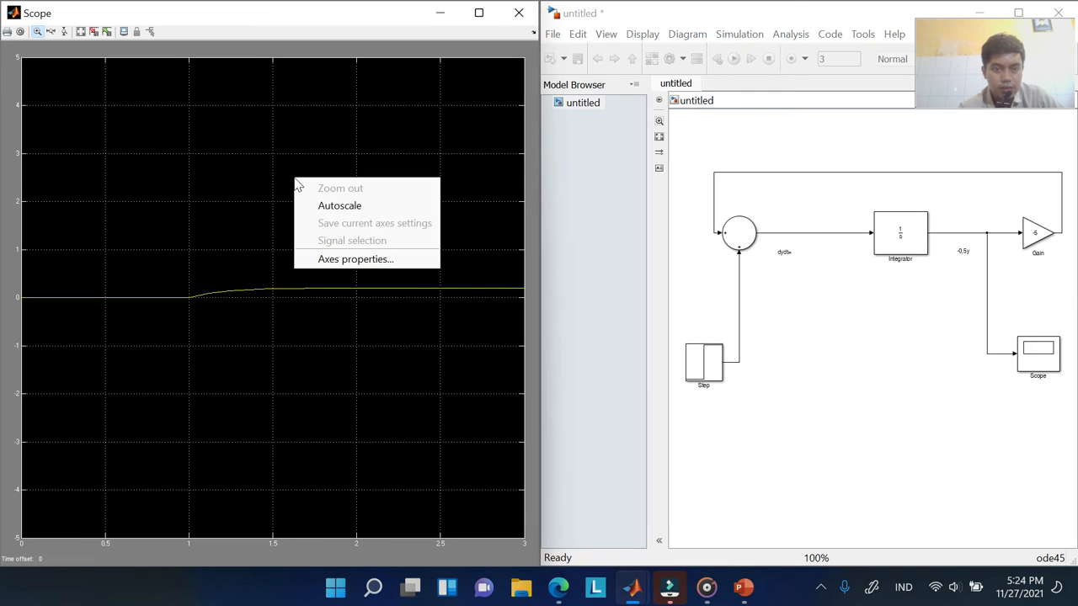
{"action": "left_click", "coordinate": [364, 210]}
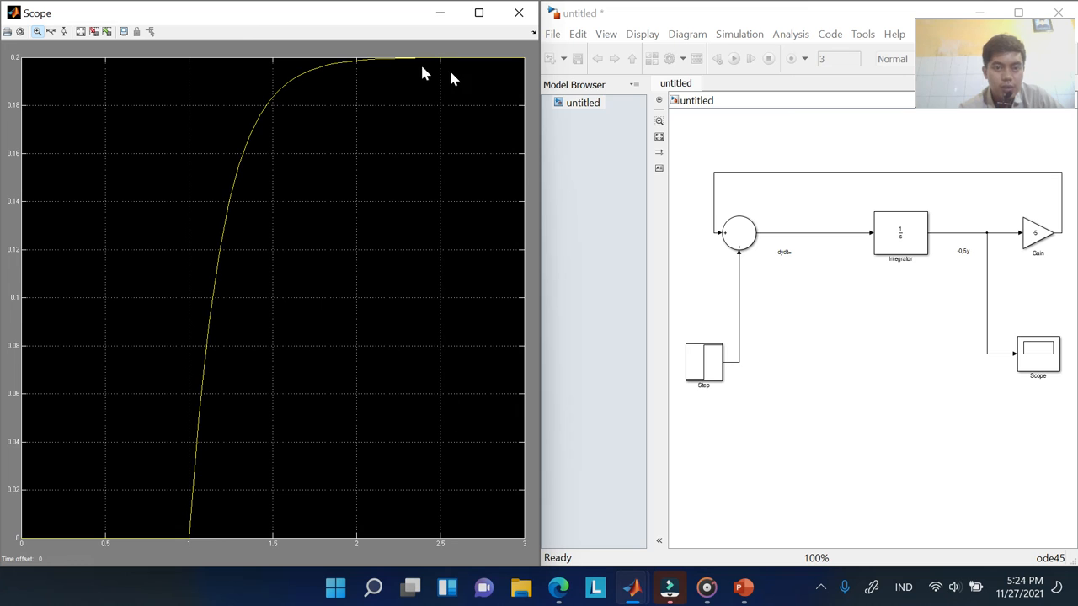
{"action": "left_click", "coordinate": [698, 364]}
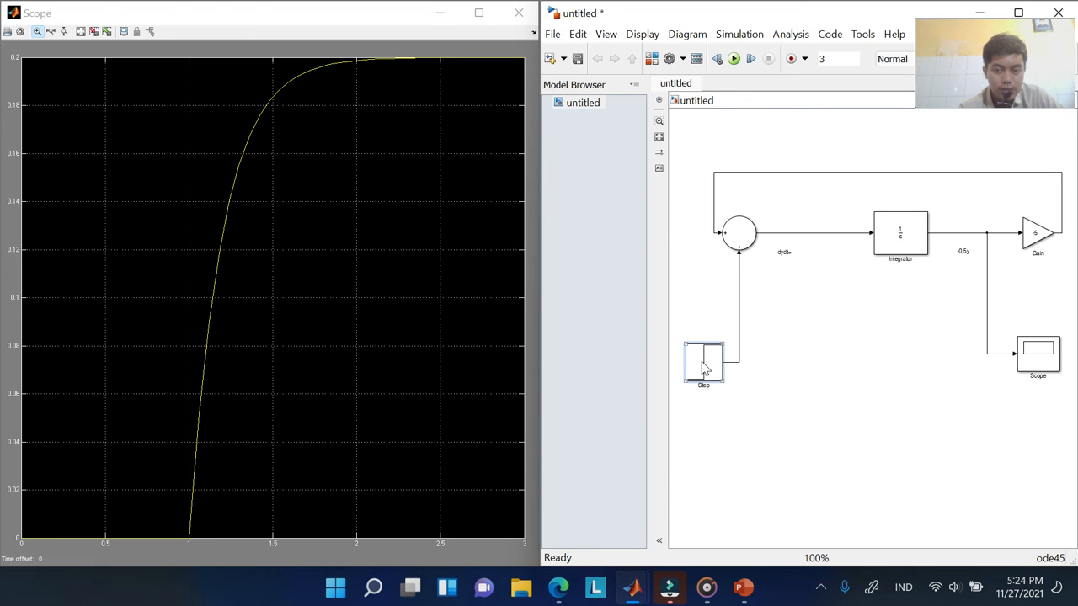
Set the Step block's Final value to 5
{"action": "double_click", "coordinate": [704, 368]}
{"action": "key", "text": "Tab"}
{"action": "key", "text": "Tab"}
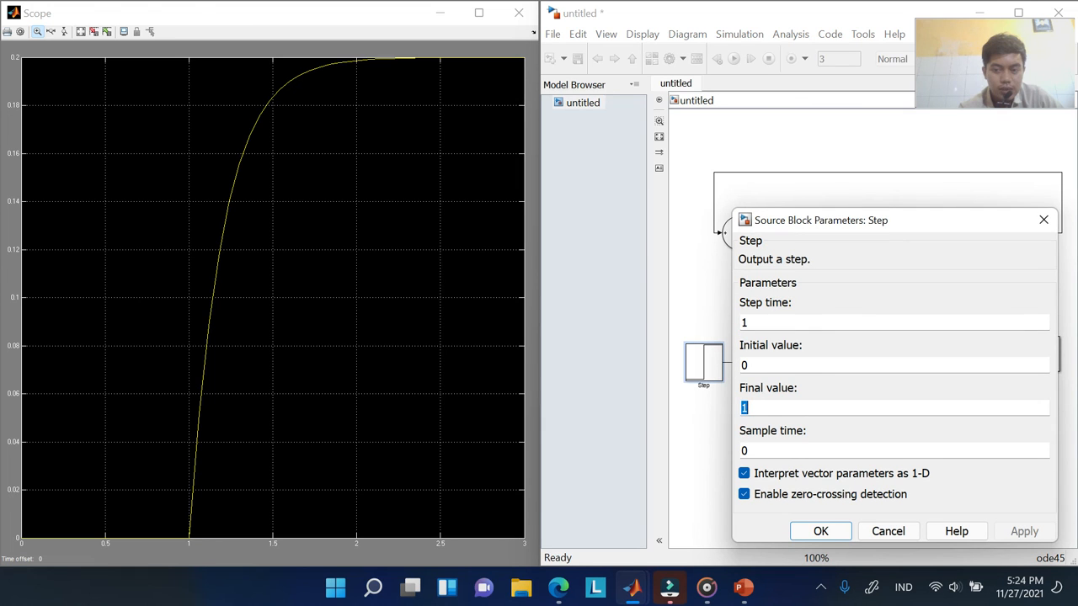
{"action": "type", "text": "5"}
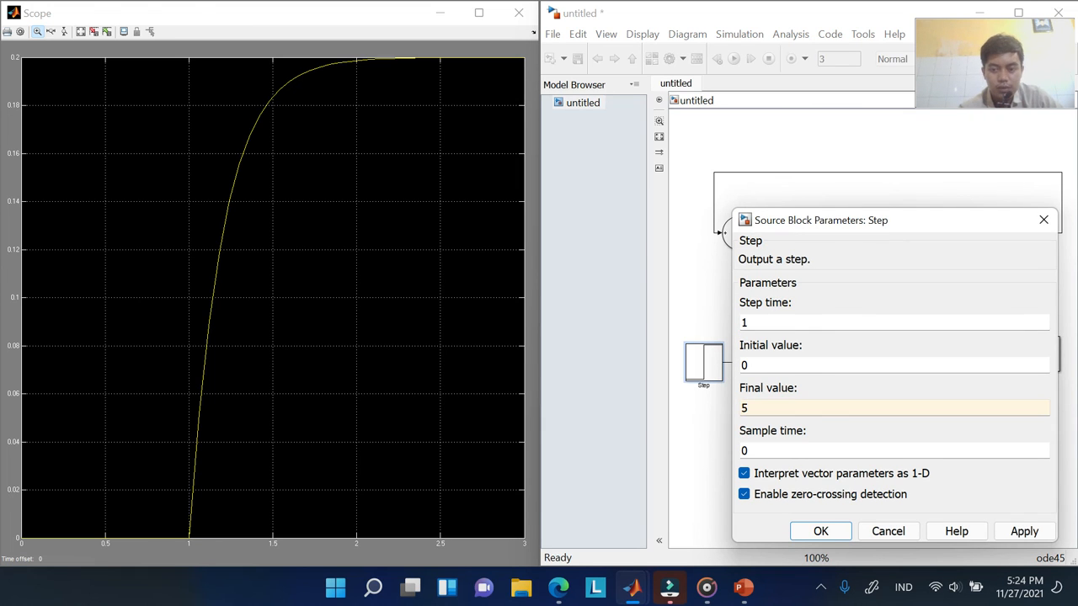
{"action": "left_click", "coordinate": [822, 531]}
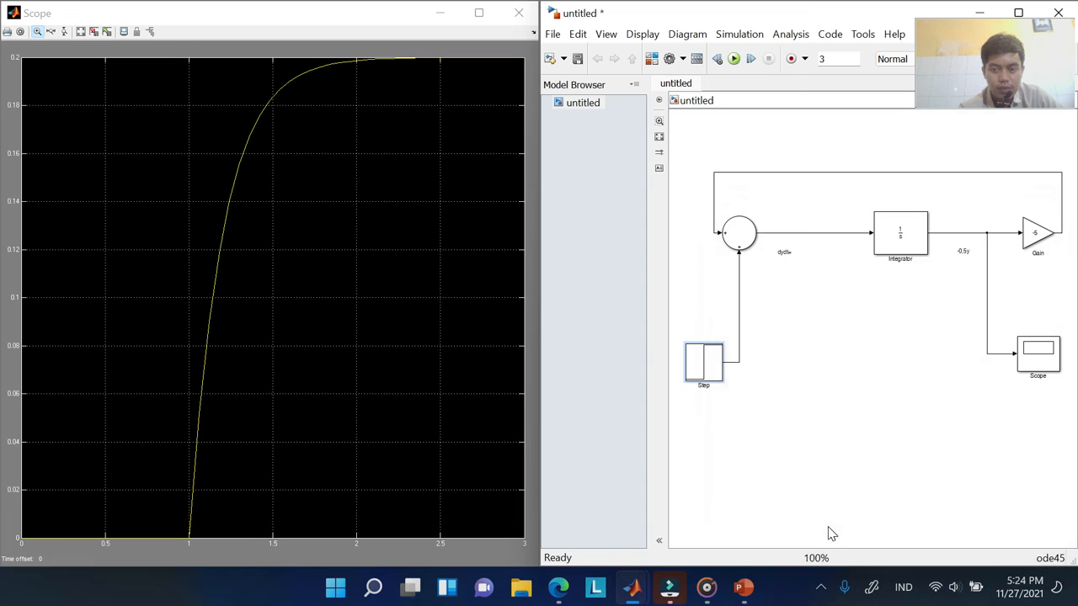
Rerun and autoscale the Scope to show the response levelling at 1
{"action": "left_click", "coordinate": [734, 60]}
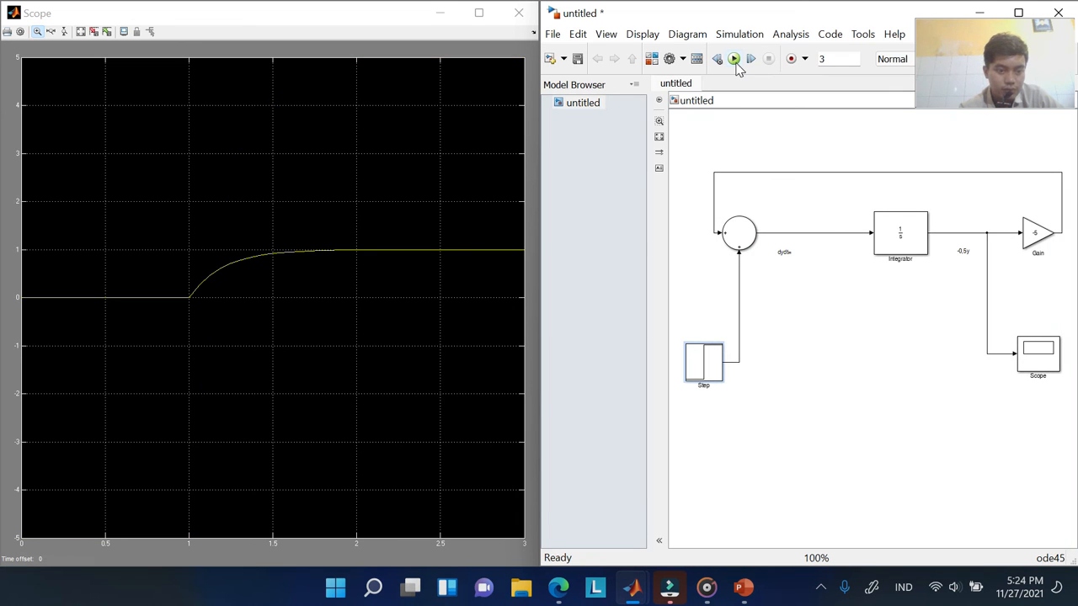
{"action": "right_click", "coordinate": [309, 159]}
{"action": "left_click", "coordinate": [365, 180]}
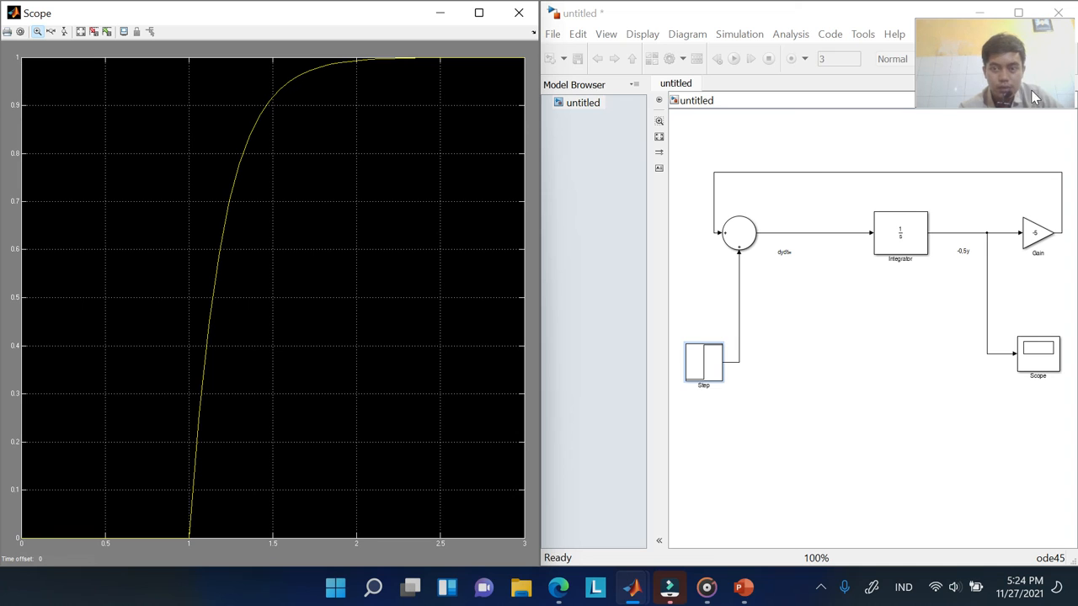
Replace the Step block's Final value 5 with 1 and apply it
{"action": "double_click", "coordinate": [692, 366]}
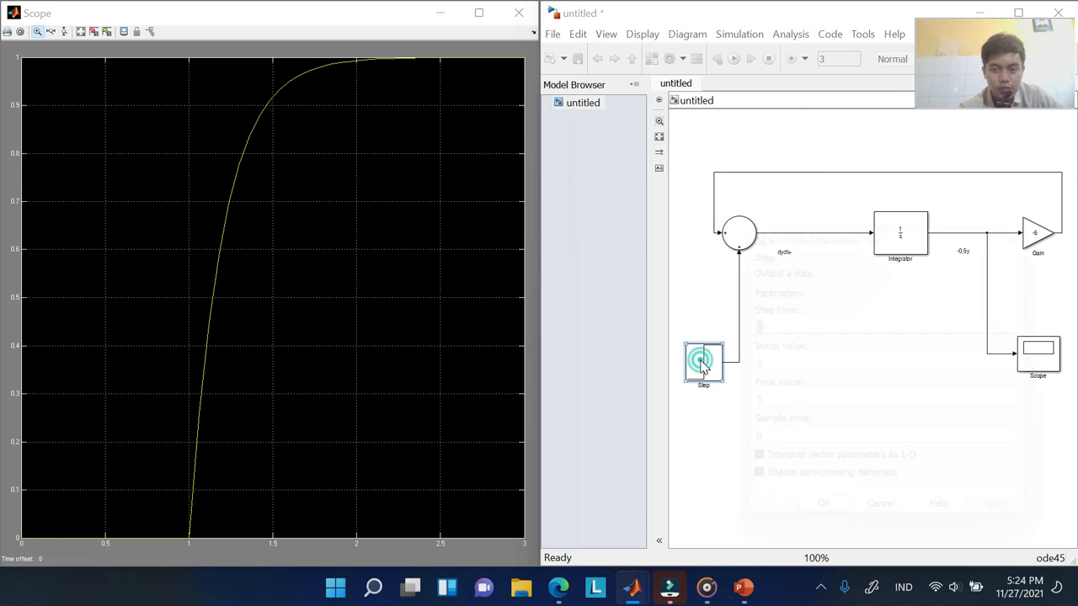
{"action": "key", "text": "Tab"}
{"action": "key", "text": "Tab"}
{"action": "key", "text": "BackSpace"}
{"action": "type", "text": "1"}
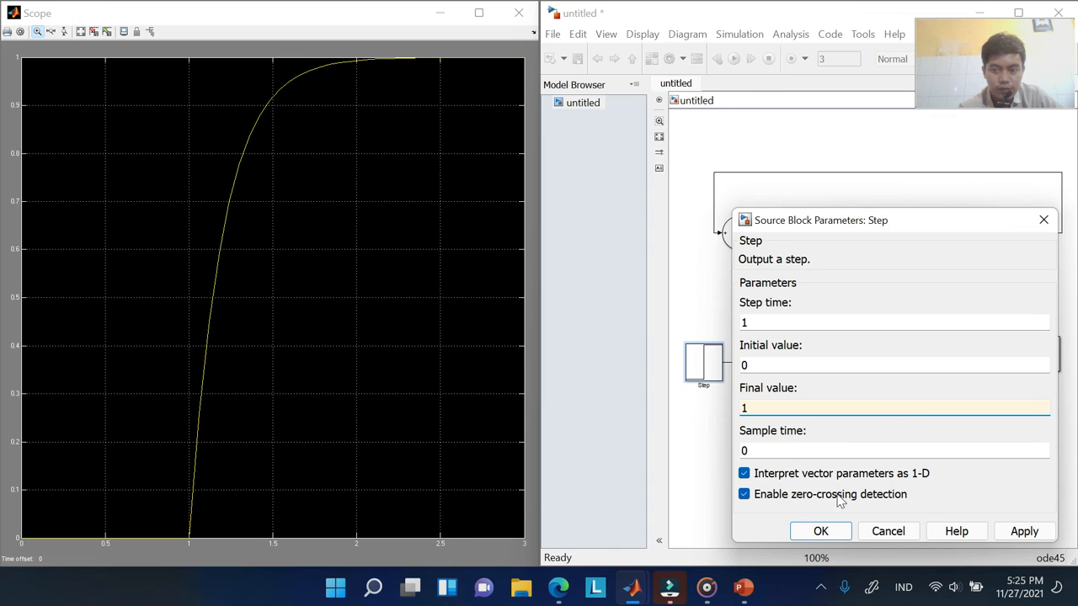
{"action": "left_click", "coordinate": [821, 532]}
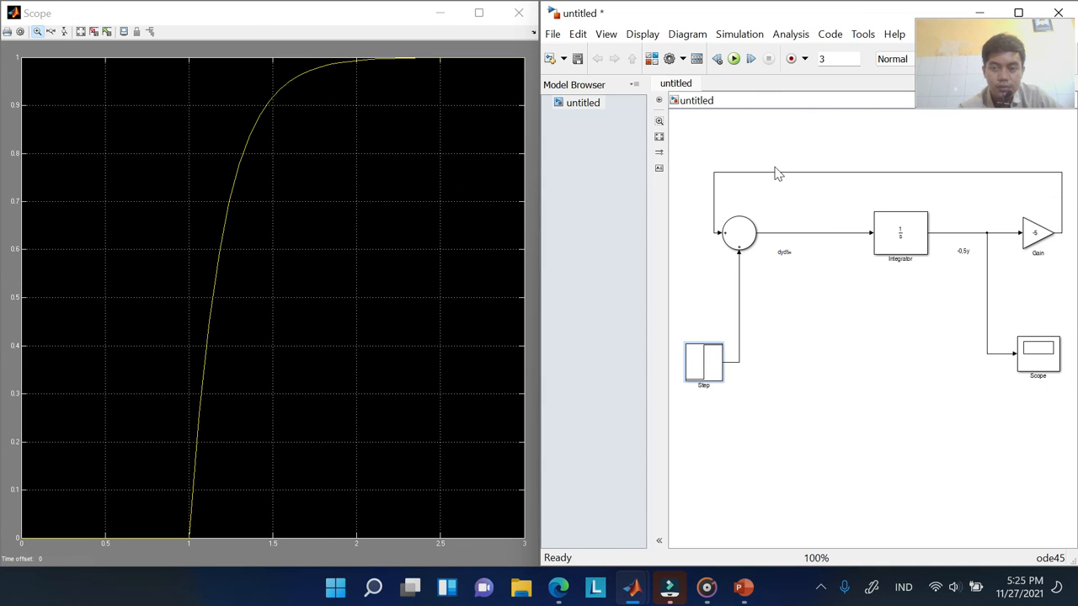
{"action": "left_click_drag", "start_coordinate": [809, 124], "coordinate": [846, 63]}
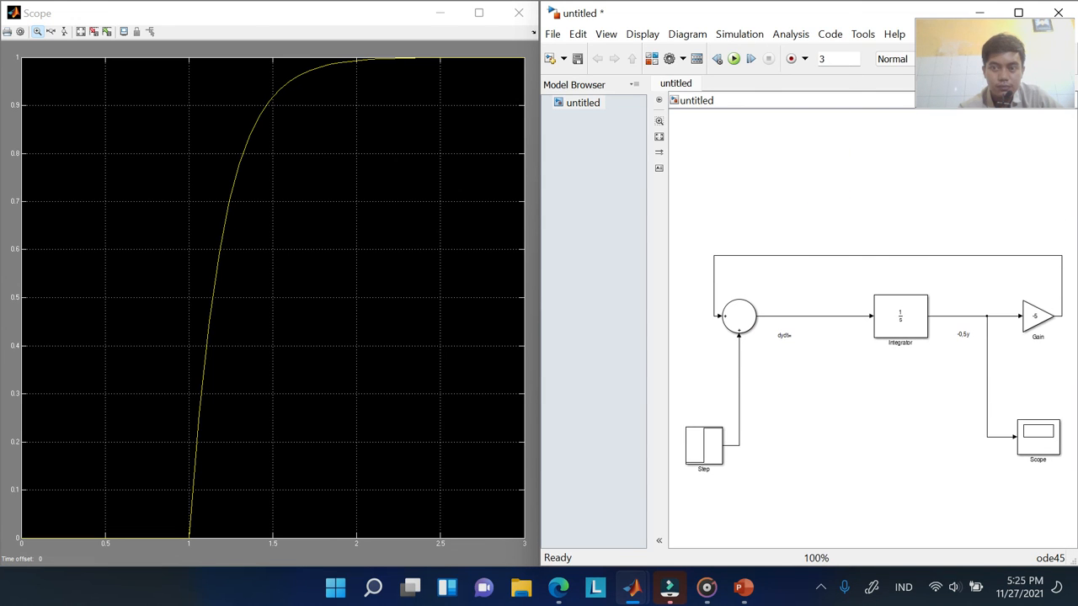
Rerun the model with final value 1 and zoom into the Scope plot
{"action": "double_click", "coordinate": [843, 59]}
{"action": "left_click", "coordinate": [734, 59]}
{"action": "left_click", "coordinate": [297, 169]}
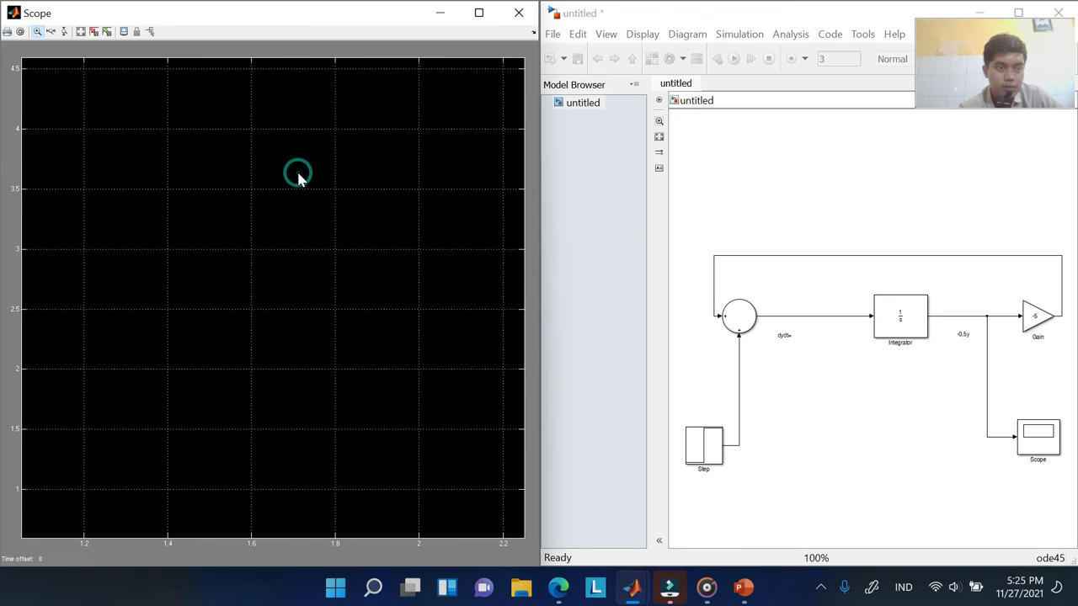
{"action": "right_click", "coordinate": [298, 172]}
{"action": "left_click", "coordinate": [253, 255]}
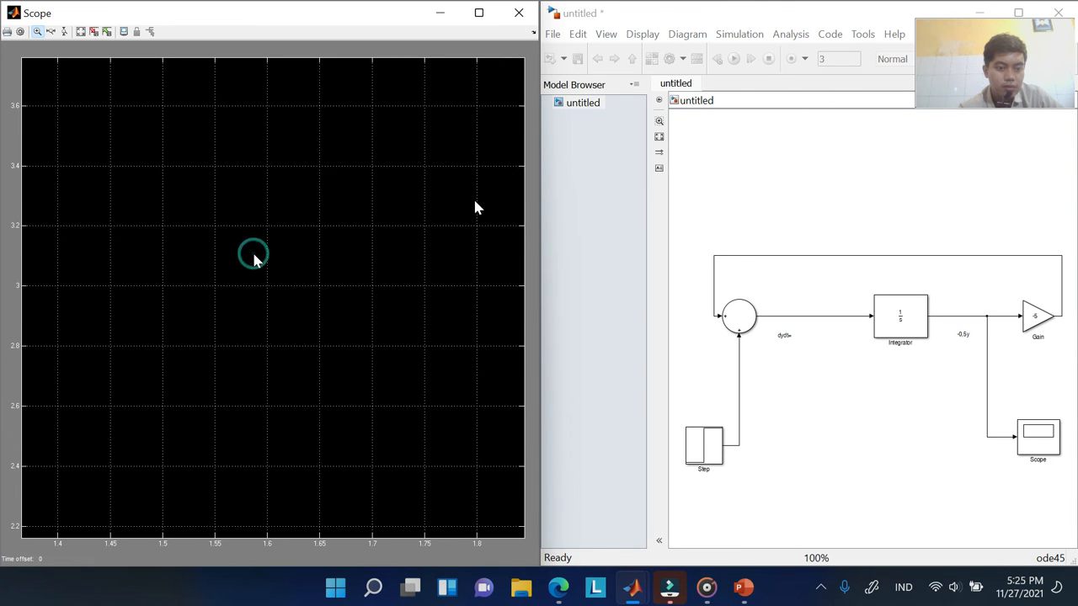
Rerun, autoscale the Scope to 0–0.2, and open the Step block's parameters
{"action": "left_click", "coordinate": [818, 147]}
{"action": "left_click", "coordinate": [733, 59]}
{"action": "right_click", "coordinate": [322, 175]}
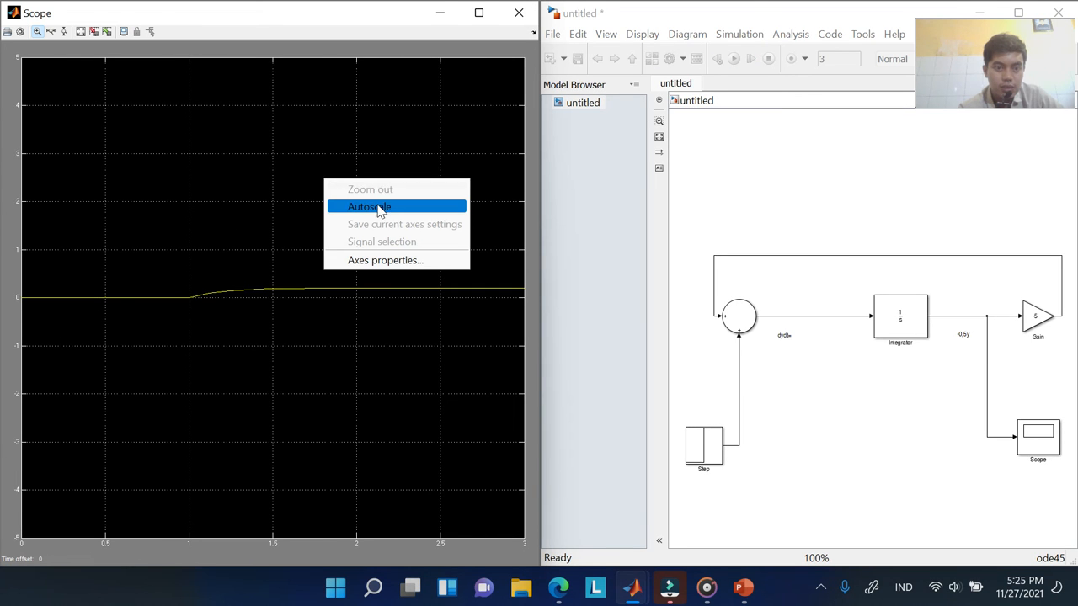
{"action": "left_click", "coordinate": [377, 206]}
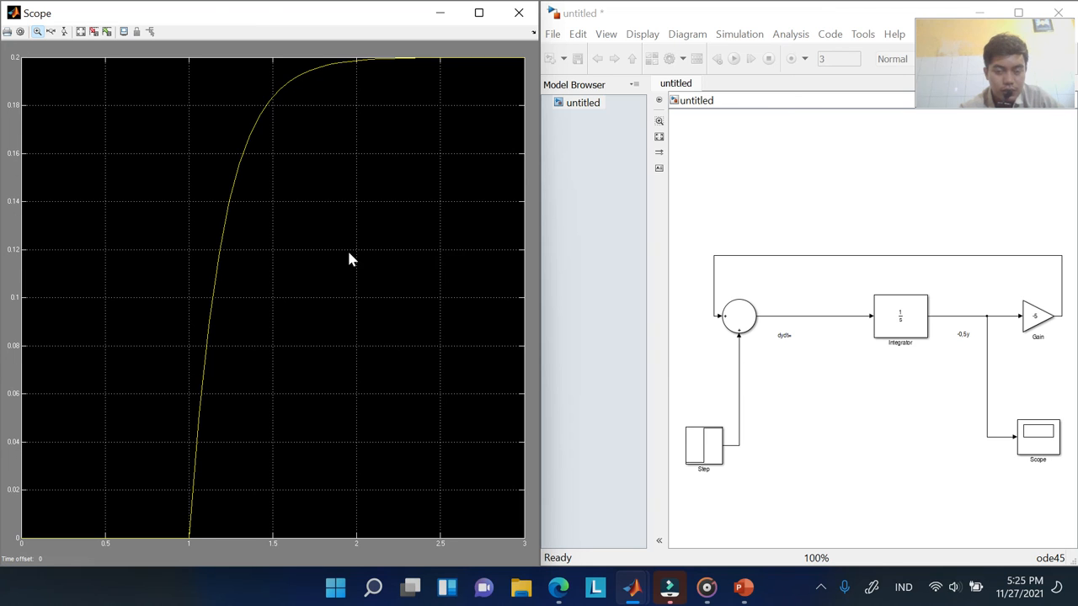
{"action": "left_click", "coordinate": [710, 459]}
{"action": "double_click", "coordinate": [710, 459]}
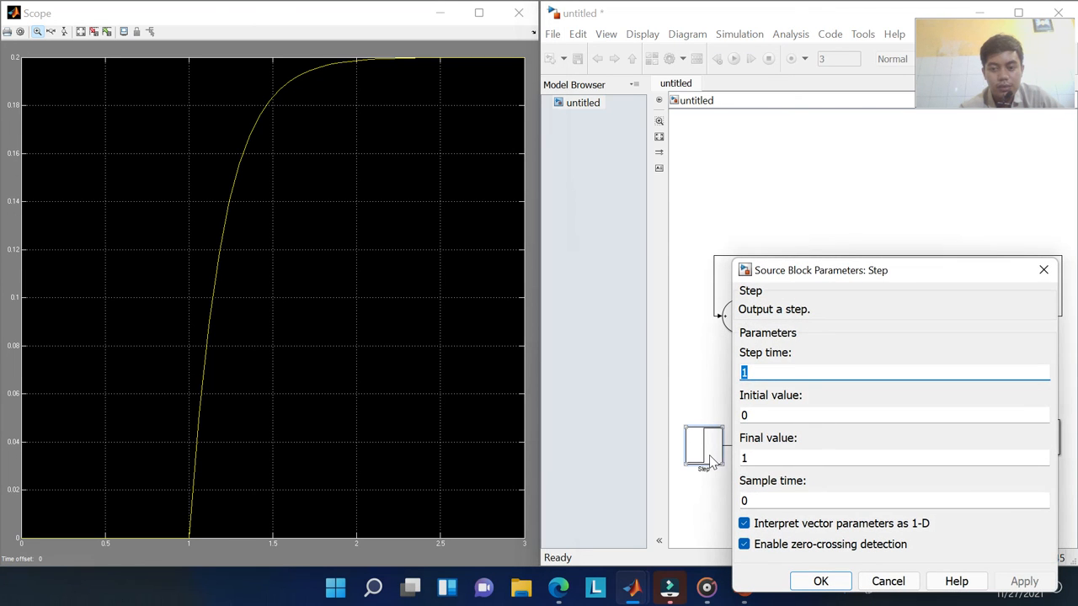
Move the Step parameters dialog aside and replace Final value 1 with 100
{"action": "double_click", "coordinate": [813, 256]}
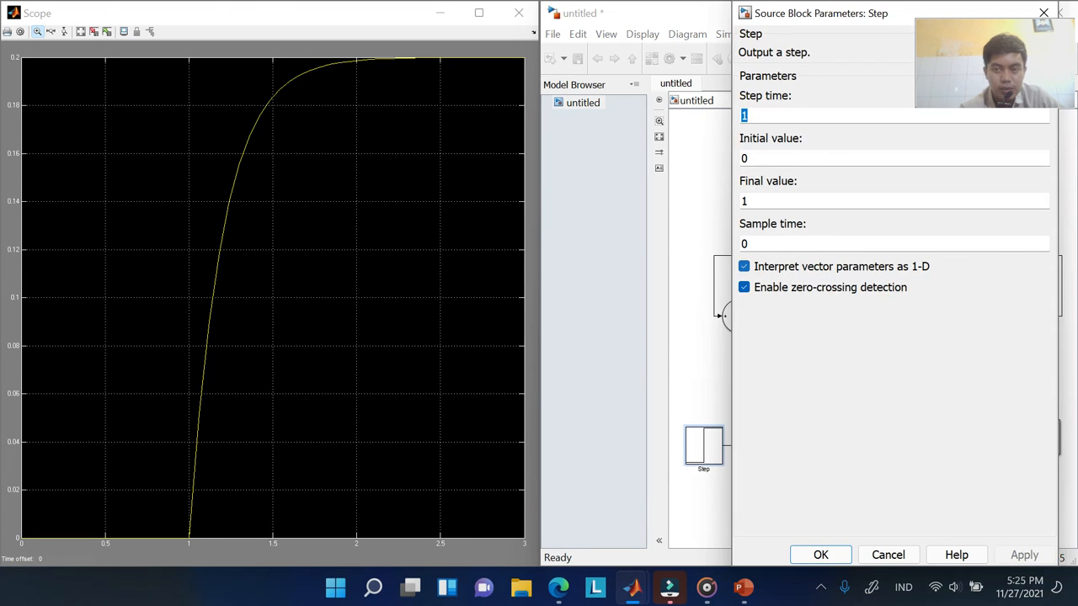
{"action": "double_click", "coordinate": [823, 14]}
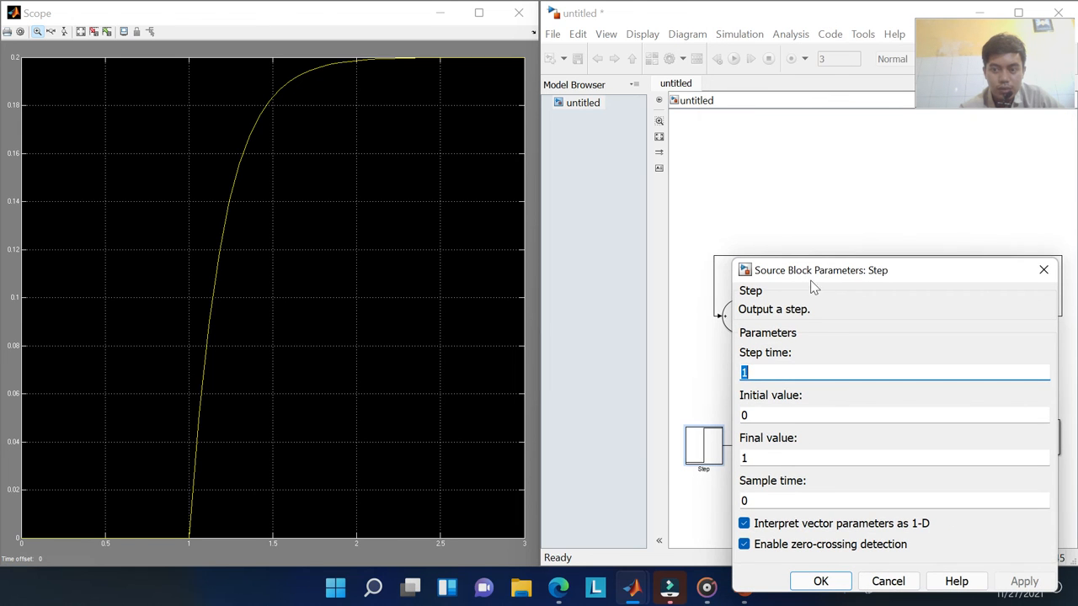
{"action": "left_click_drag", "start_coordinate": [833, 278], "coordinate": [655, 93]}
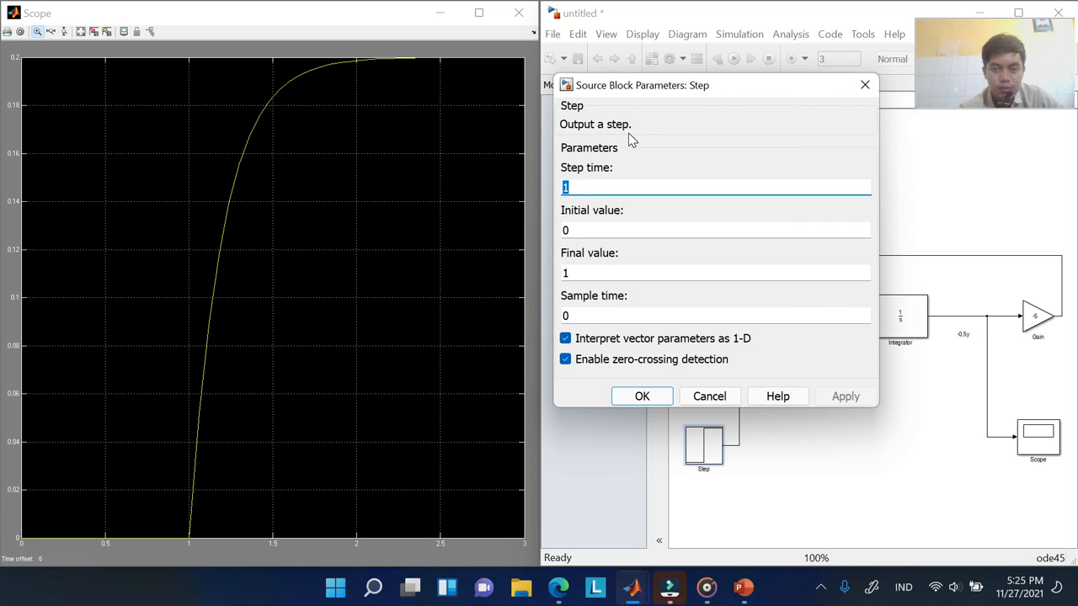
{"action": "left_click", "coordinate": [606, 179]}
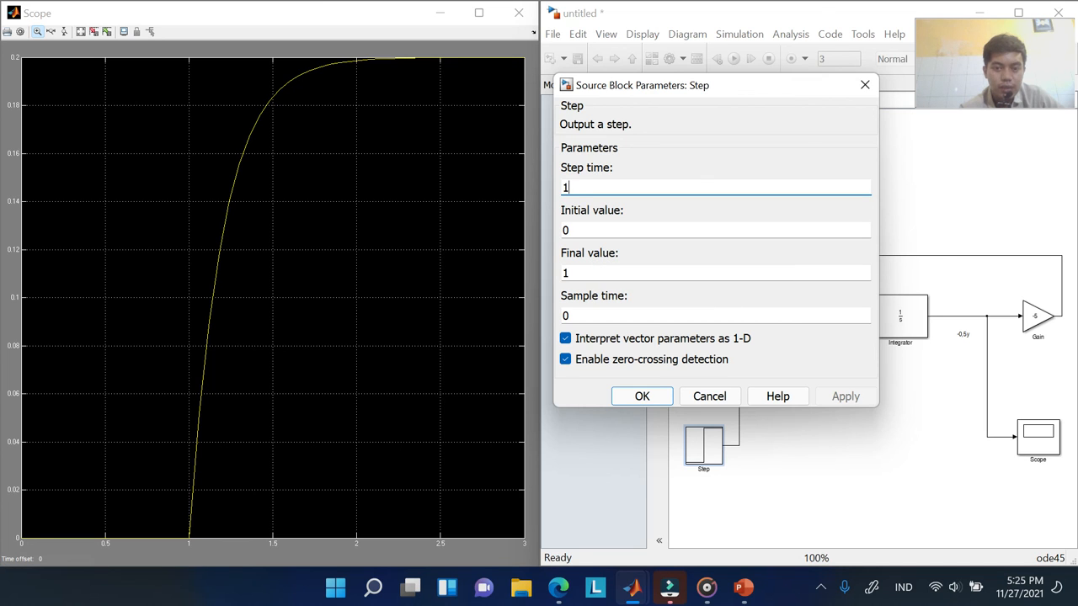
{"action": "double_click", "coordinate": [566, 272]}
{"action": "type", "text": "1"}
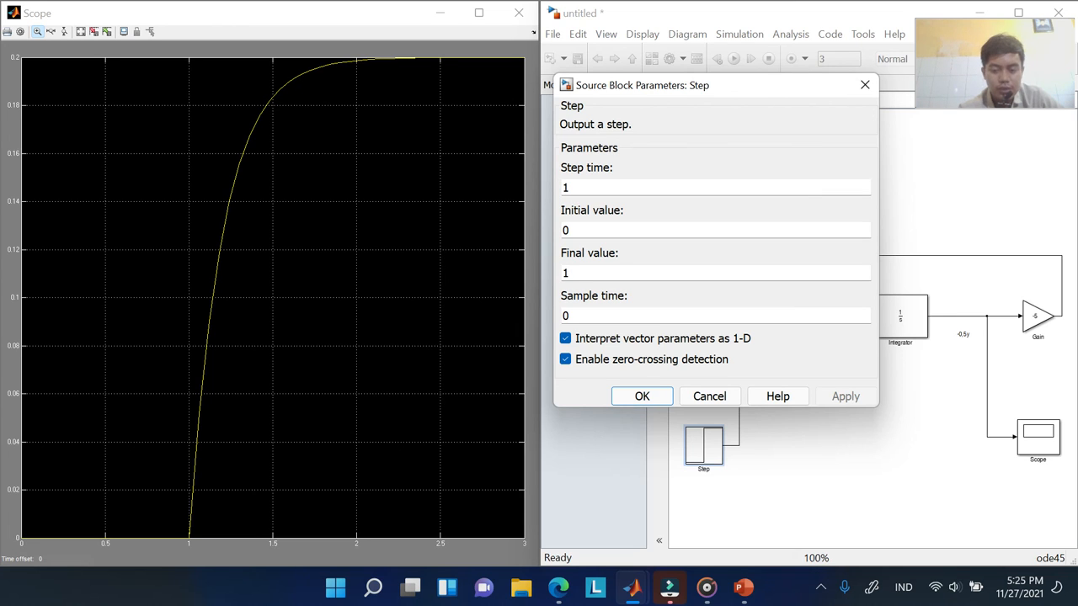
{"action": "type", "text": "00"}
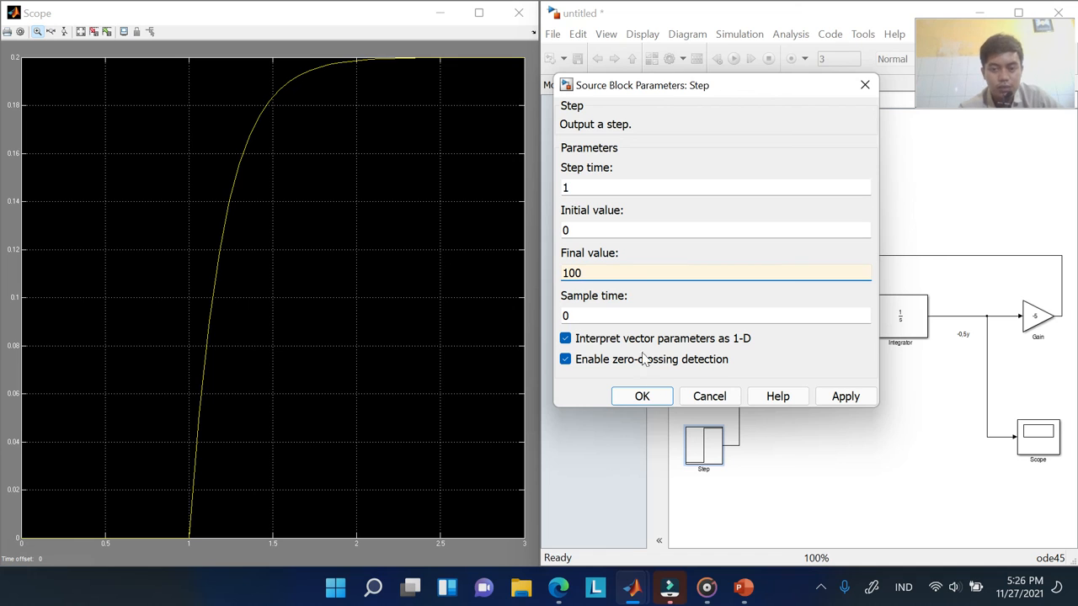
{"action": "left_click", "coordinate": [647, 403]}
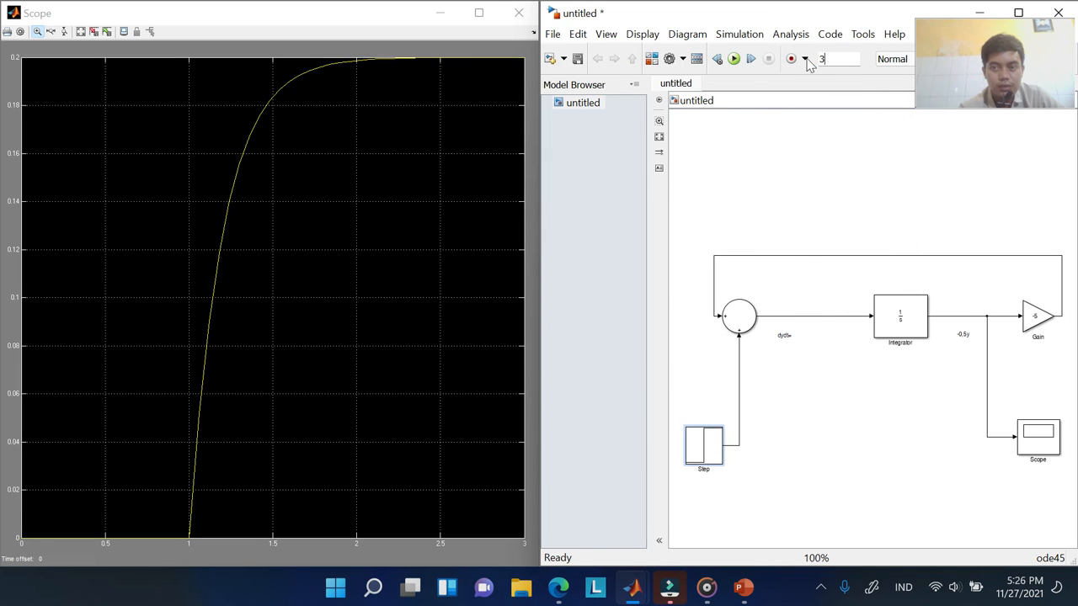
Rerun with final value 100 and autoscale the Scope to 0–20
{"action": "left_click", "coordinate": [735, 59]}
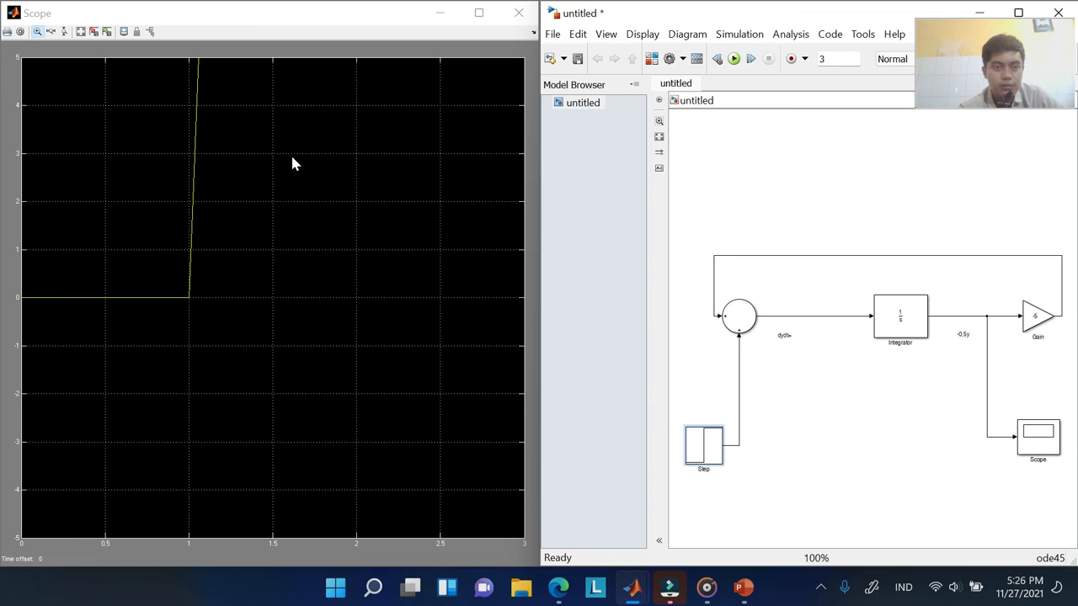
{"action": "right_click", "coordinate": [292, 156]}
{"action": "left_click", "coordinate": [354, 186]}
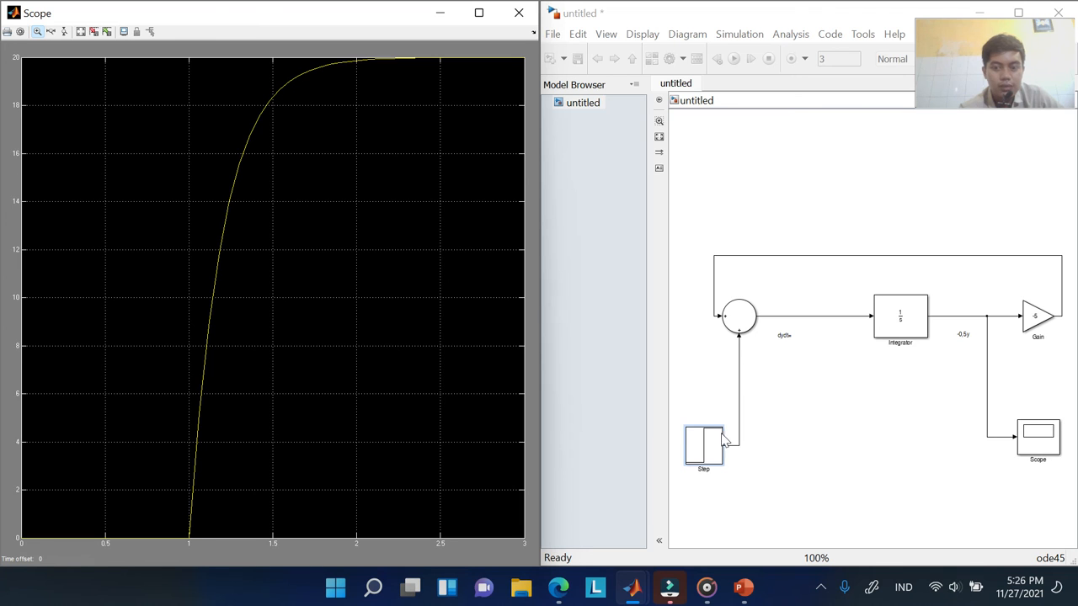
Open the Step block's parameters and close them without changes
{"action": "double_click", "coordinate": [703, 457]}
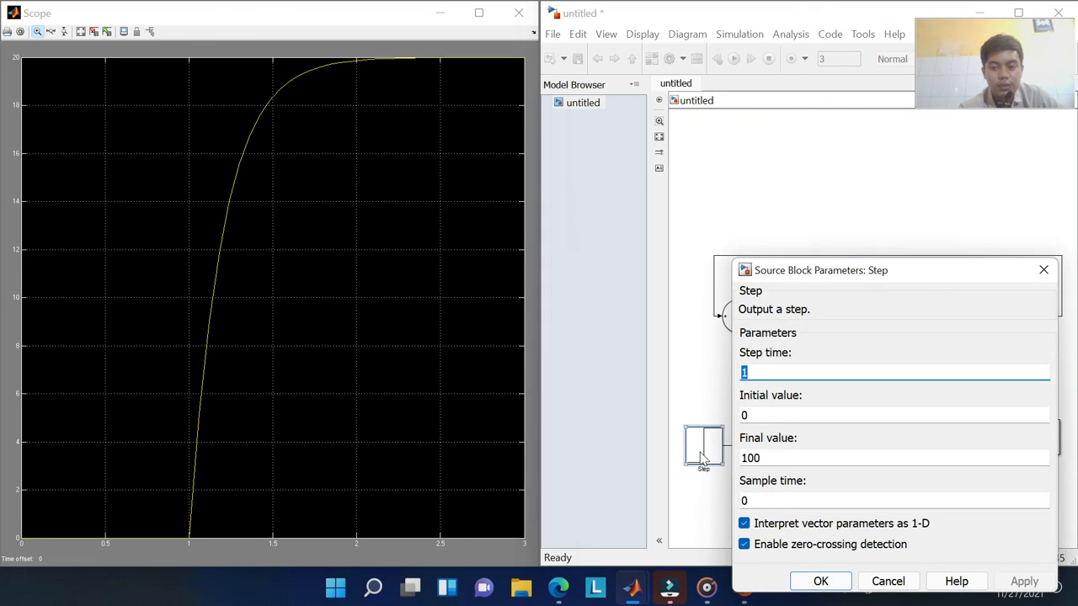
{"action": "left_click_drag", "start_coordinate": [847, 272], "coordinate": [374, 155]}
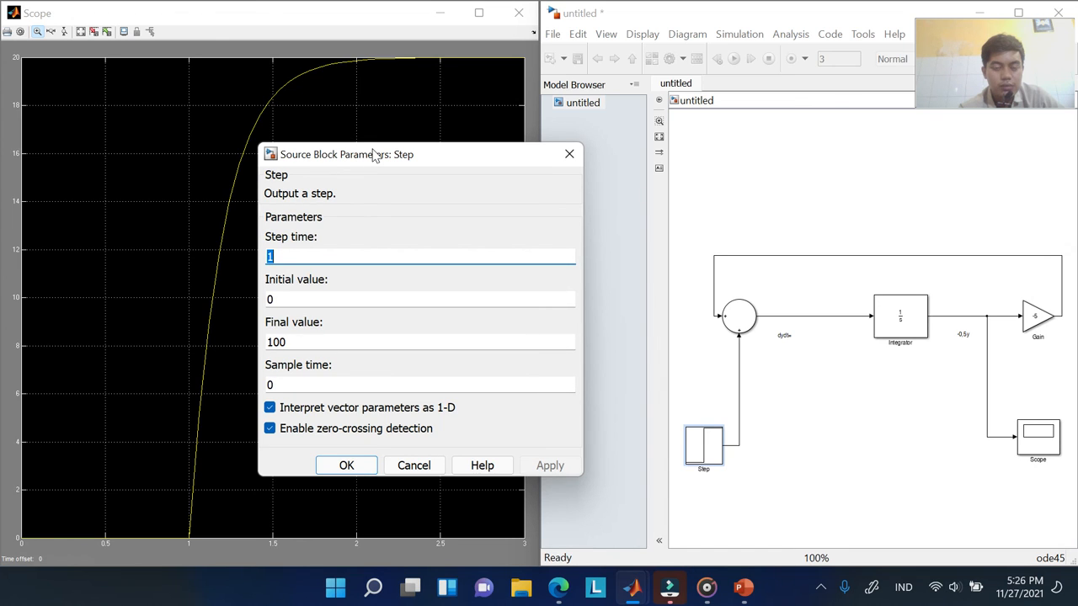
{"action": "left_click", "coordinate": [566, 156]}
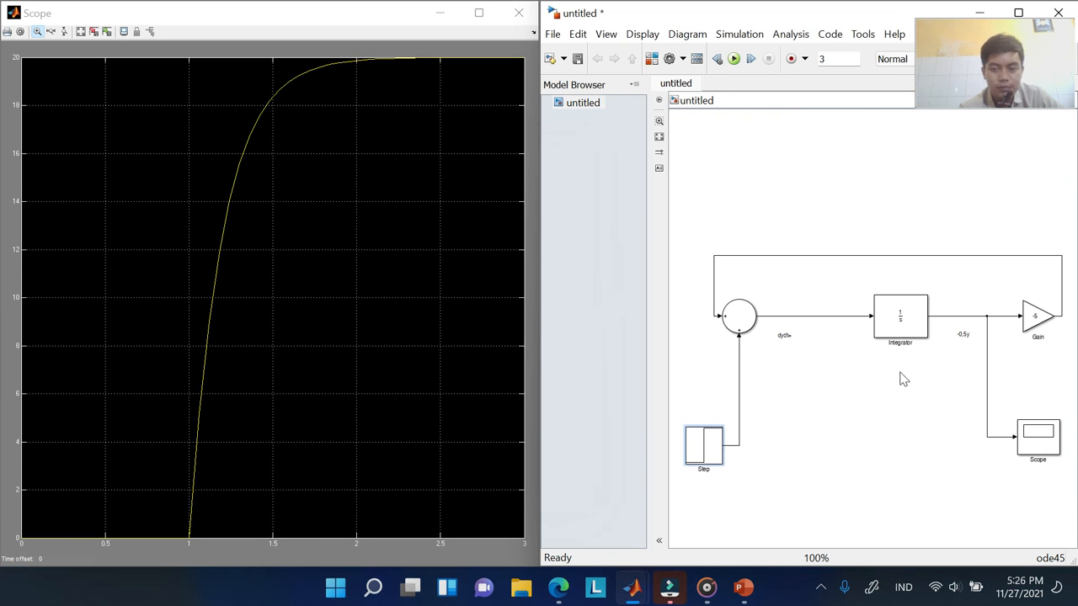
Delete the Step block and its link, run to get a flat zero output, then undo
{"action": "left_click", "coordinate": [739, 358]}
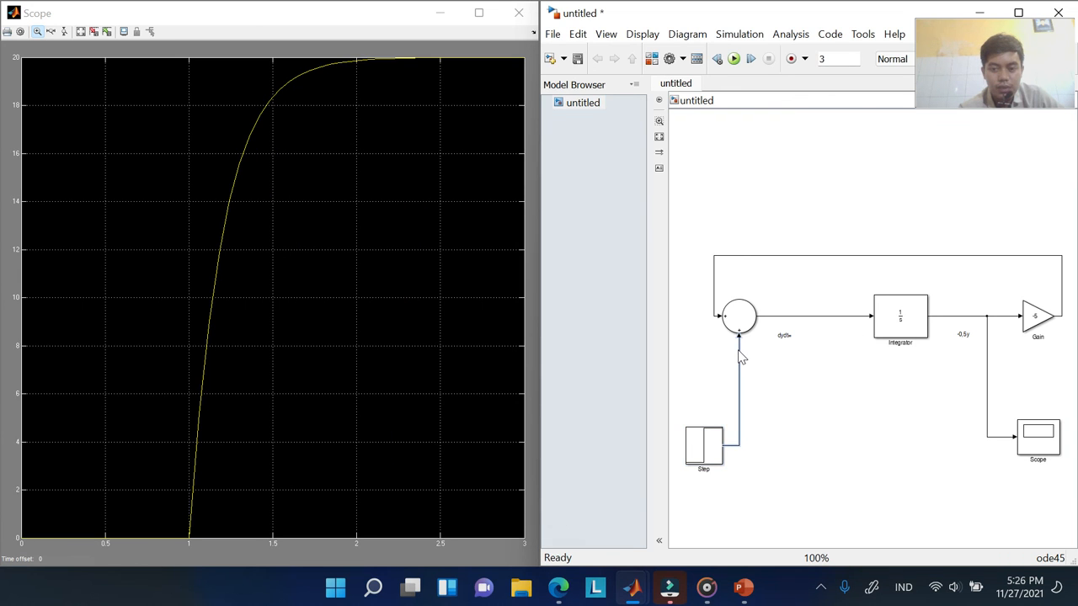
{"action": "key", "text": "Delete"}
{"action": "left_click", "coordinate": [703, 452]}
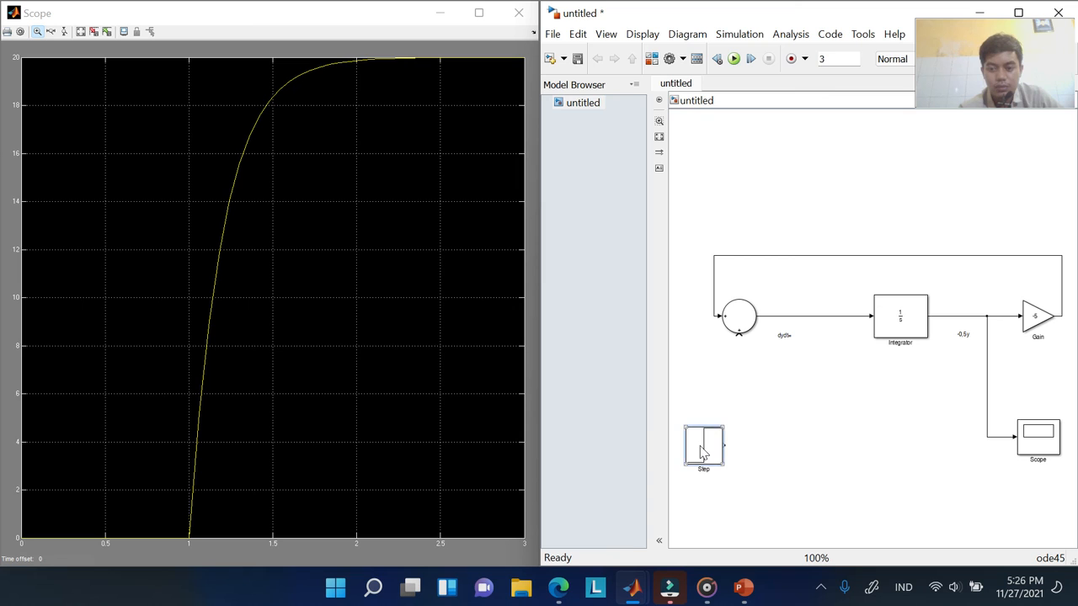
{"action": "key", "text": "Delete"}
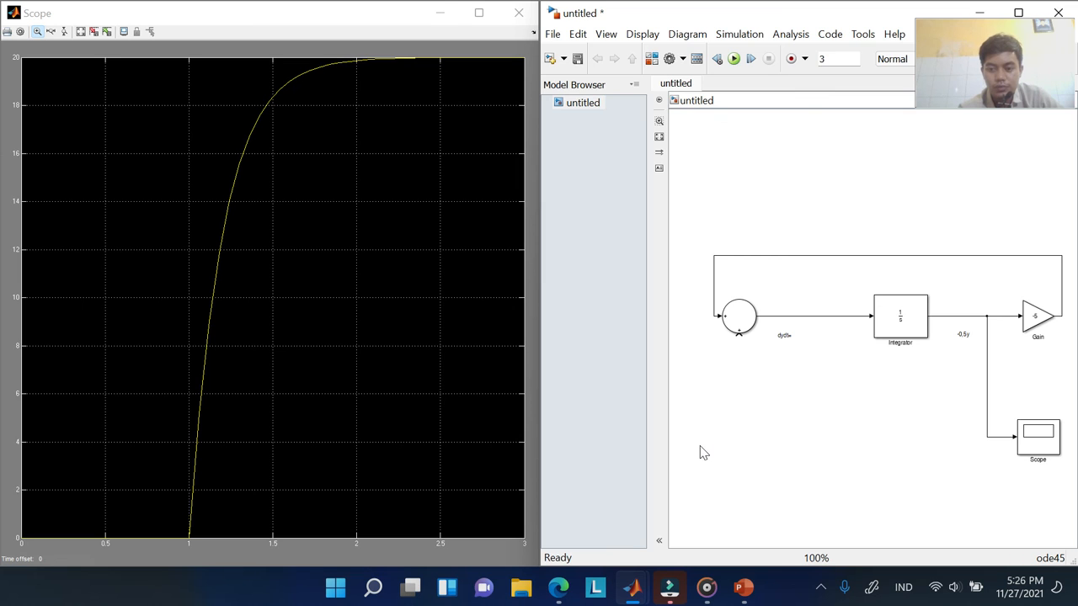
{"action": "left_click", "coordinate": [733, 59]}
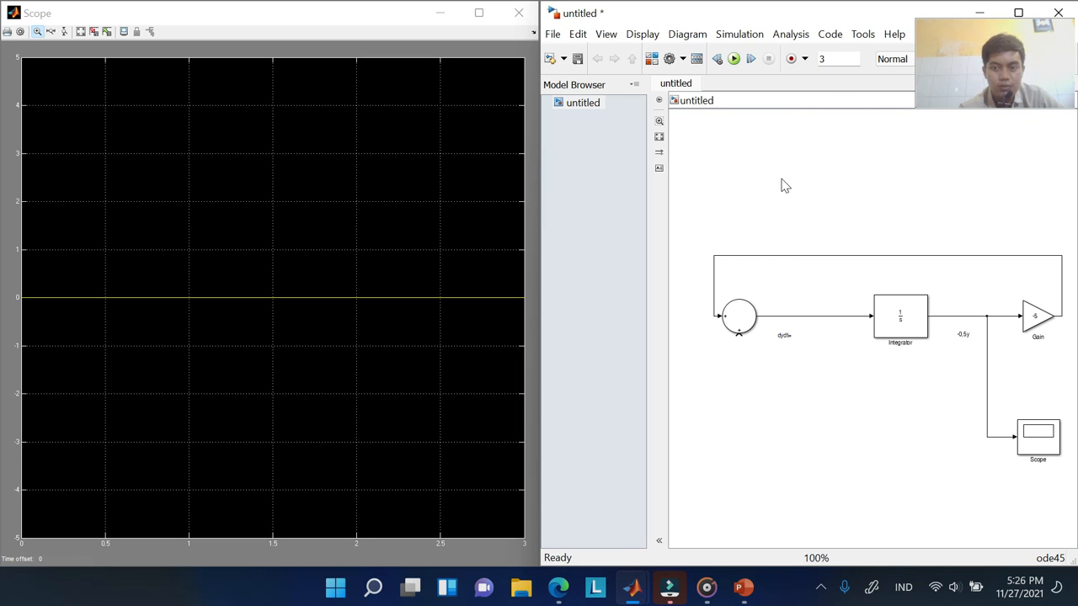
{"action": "key", "text": "ctrl+z"}
{"action": "key", "text": "ctrl+z"}
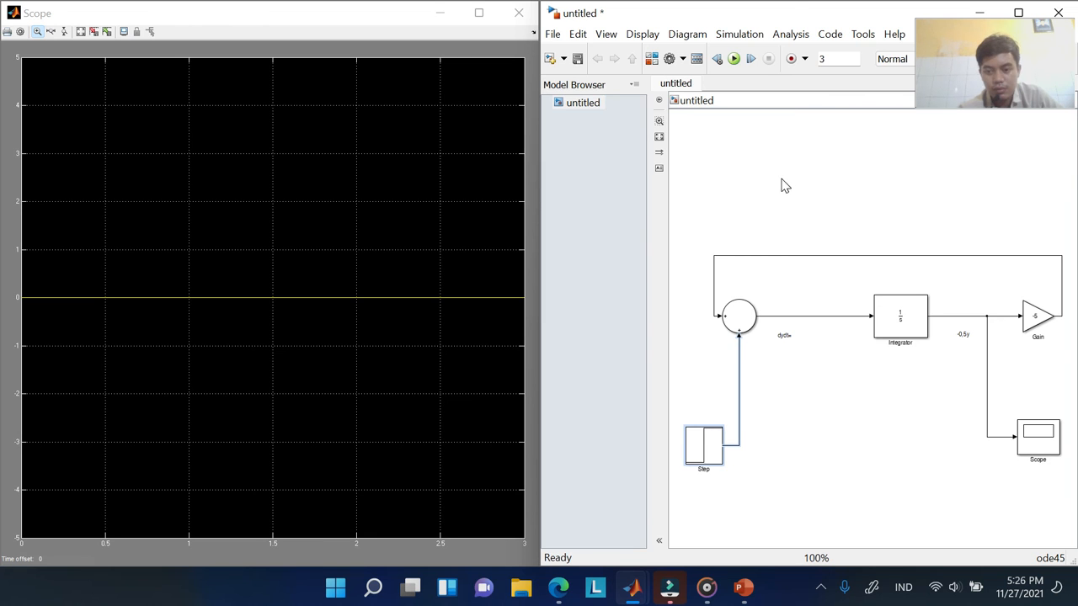
Change the Step block's Final value back to 1, then bring up Save As for the model
{"action": "double_click", "coordinate": [699, 445]}
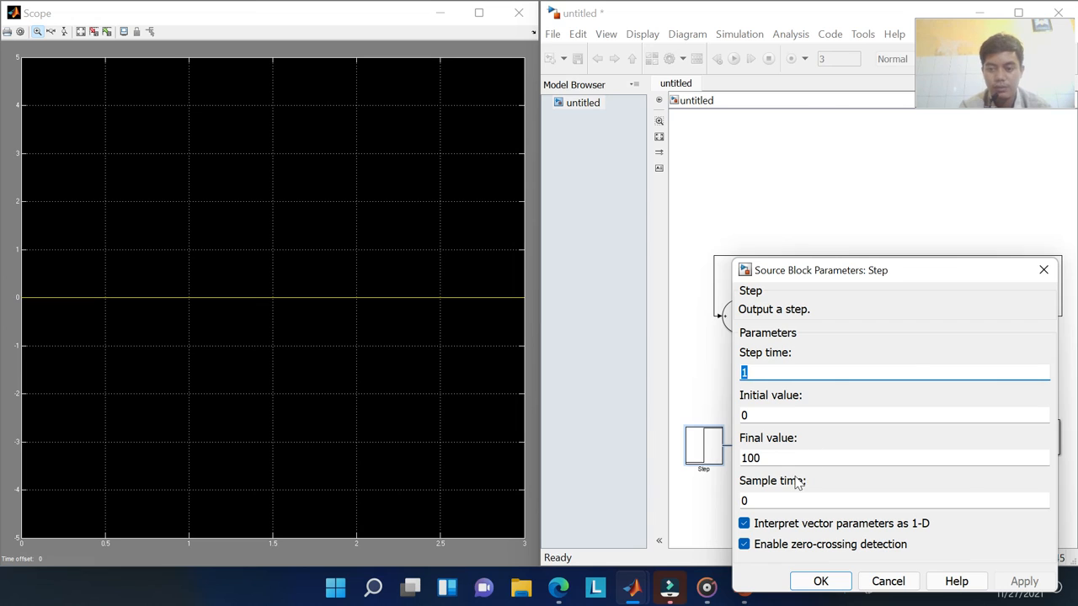
{"action": "key", "text": "Tab"}
{"action": "key", "text": "Tab"}
{"action": "type", "text": "1"}
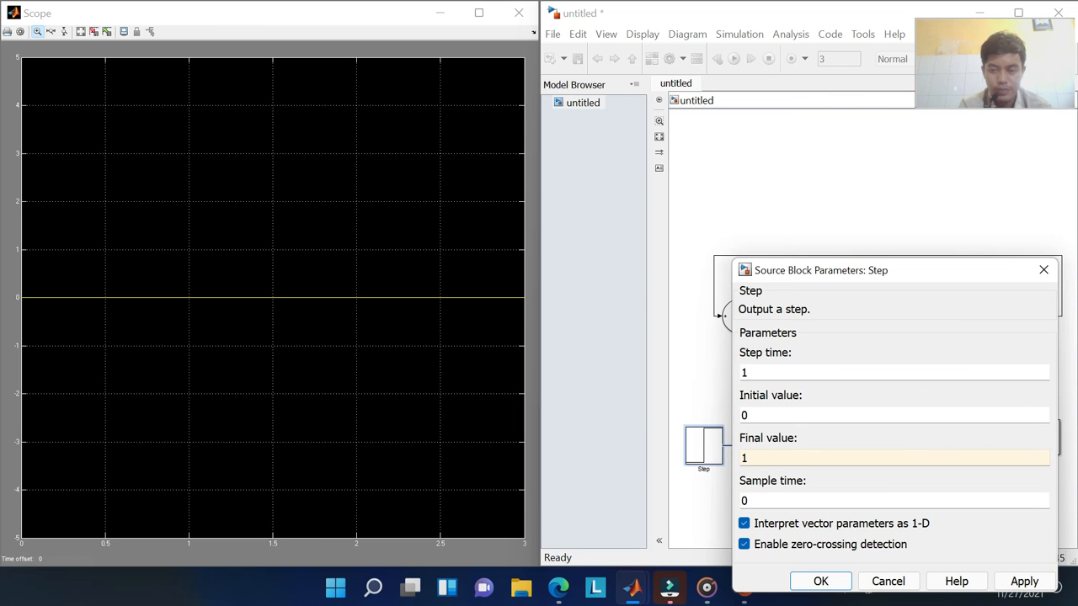
{"action": "key", "text": "Return"}
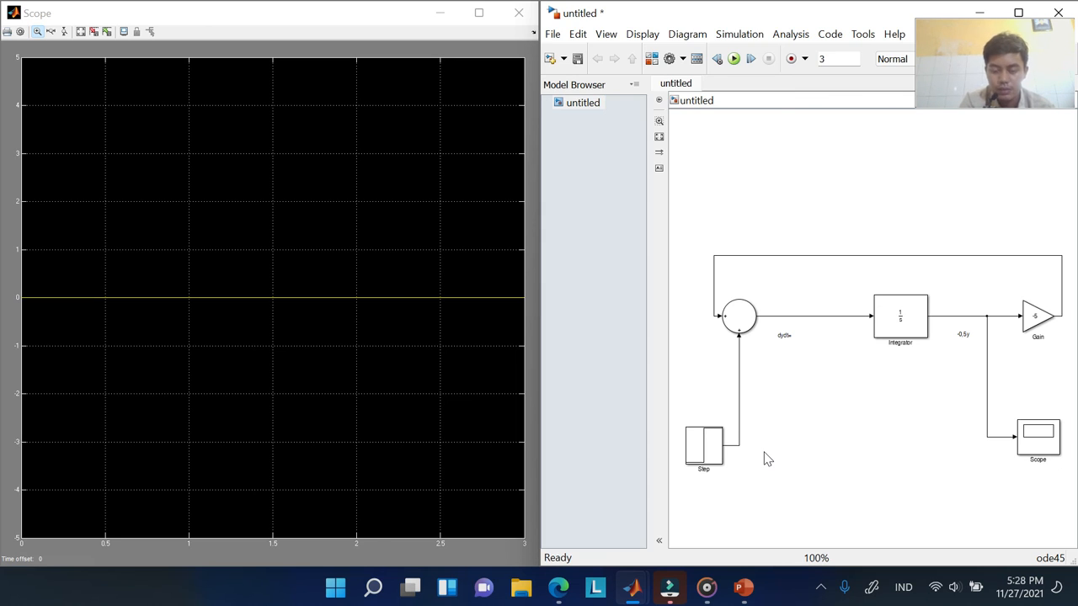
{"action": "left_click", "coordinate": [696, 456]}
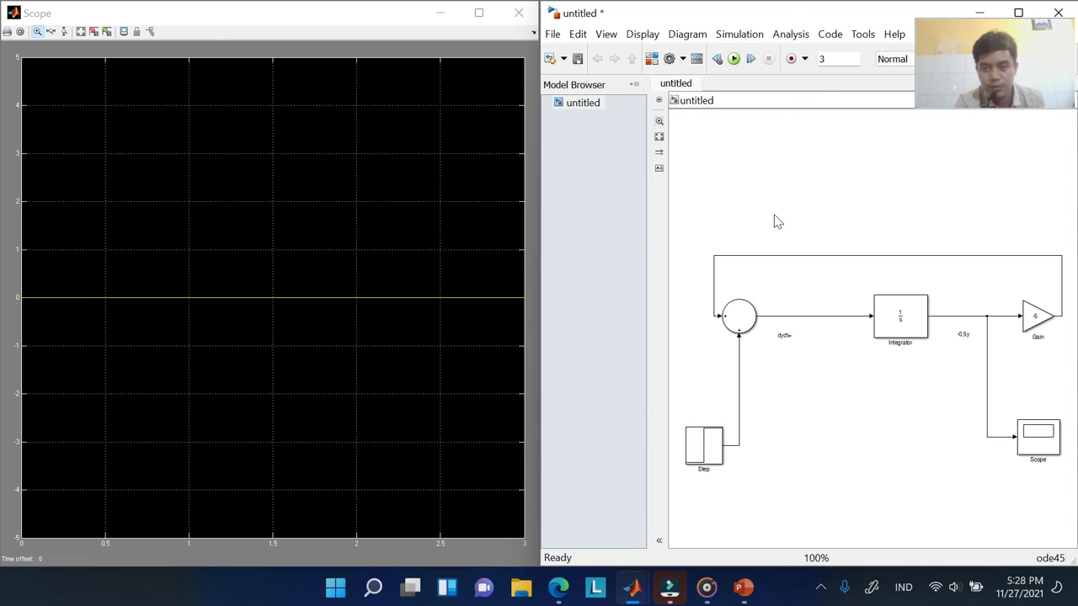
{"action": "key", "text": "ctrl+s"}
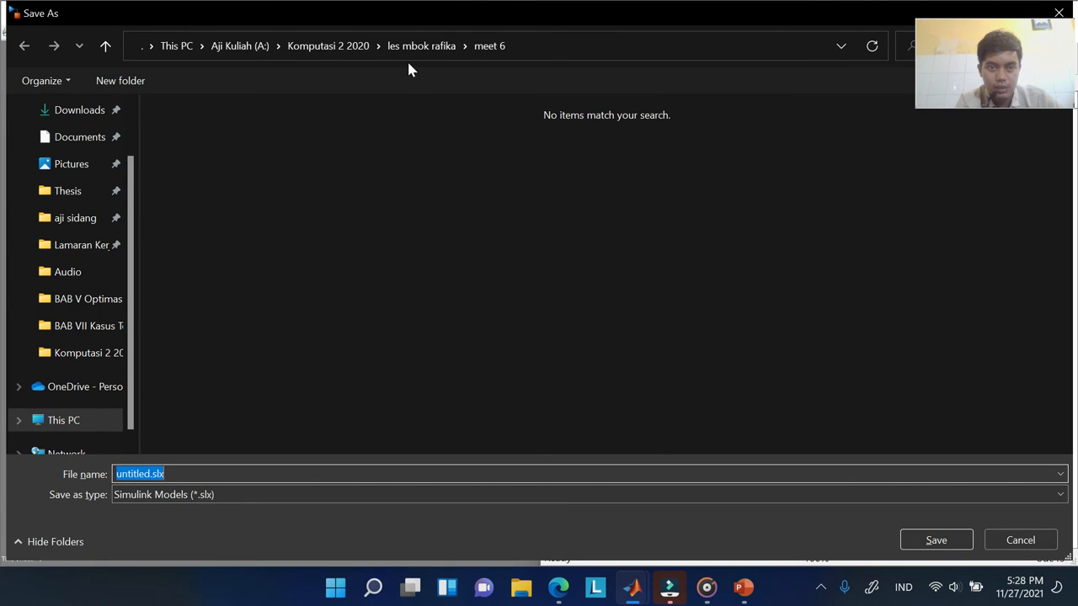
Save the model as simulink1_lat in Komputasi 2 2020 > Simulink and maximize its window
{"action": "left_click", "coordinate": [356, 48]}
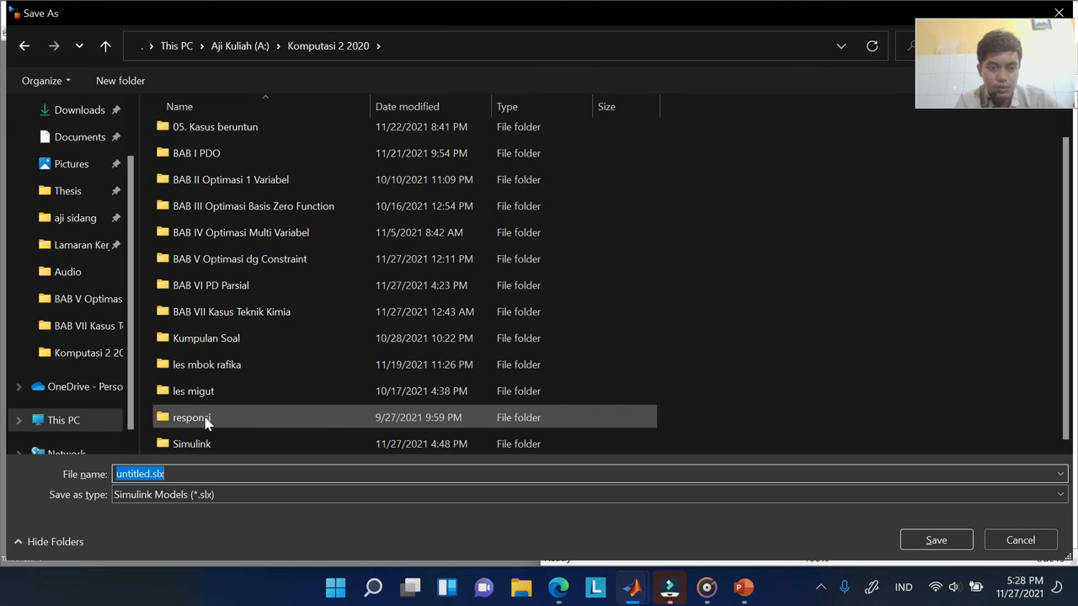
{"action": "double_click", "coordinate": [192, 444]}
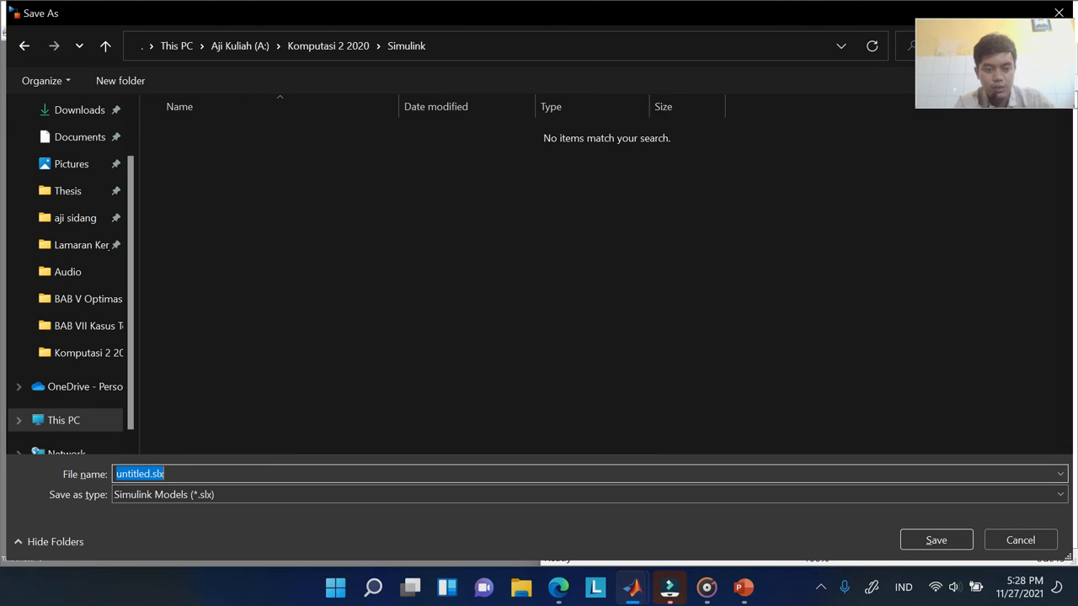
{"action": "type", "text": "simulin"}
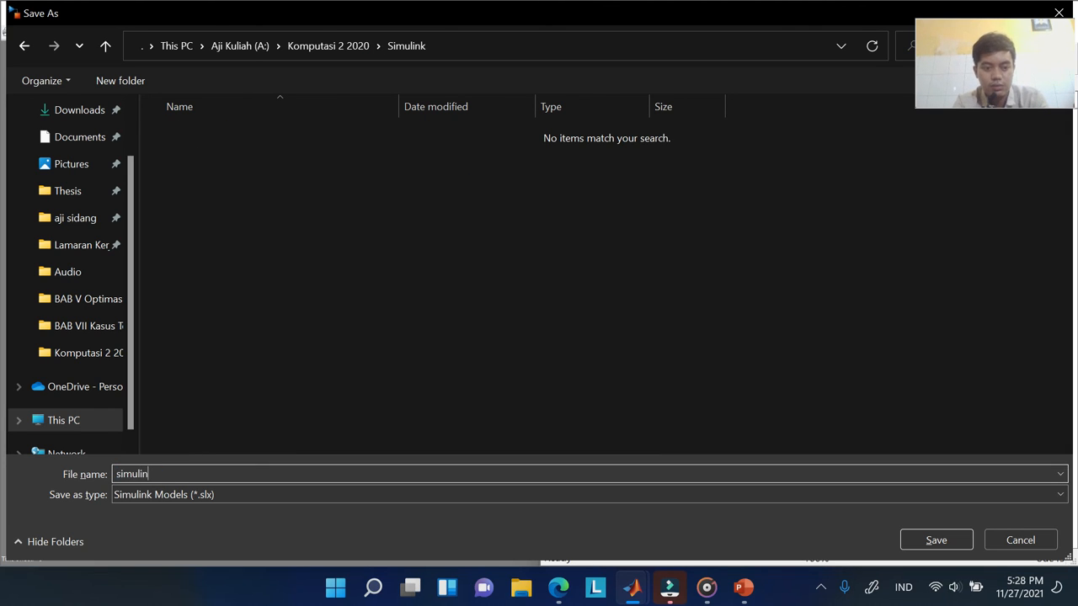
{"action": "type", "text": "k1_lat"}
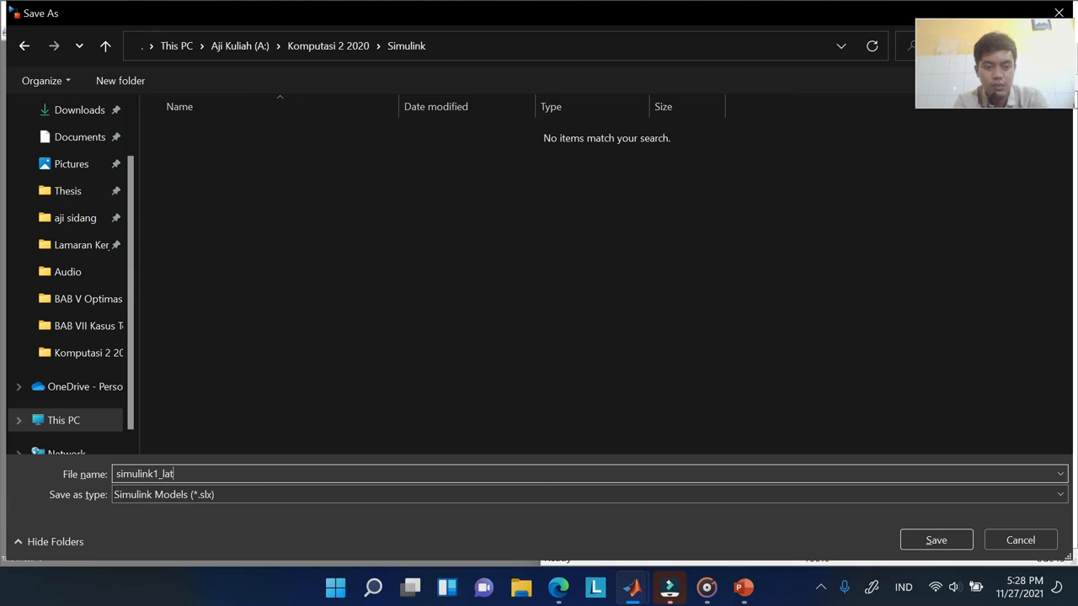
{"action": "key", "text": "Return"}
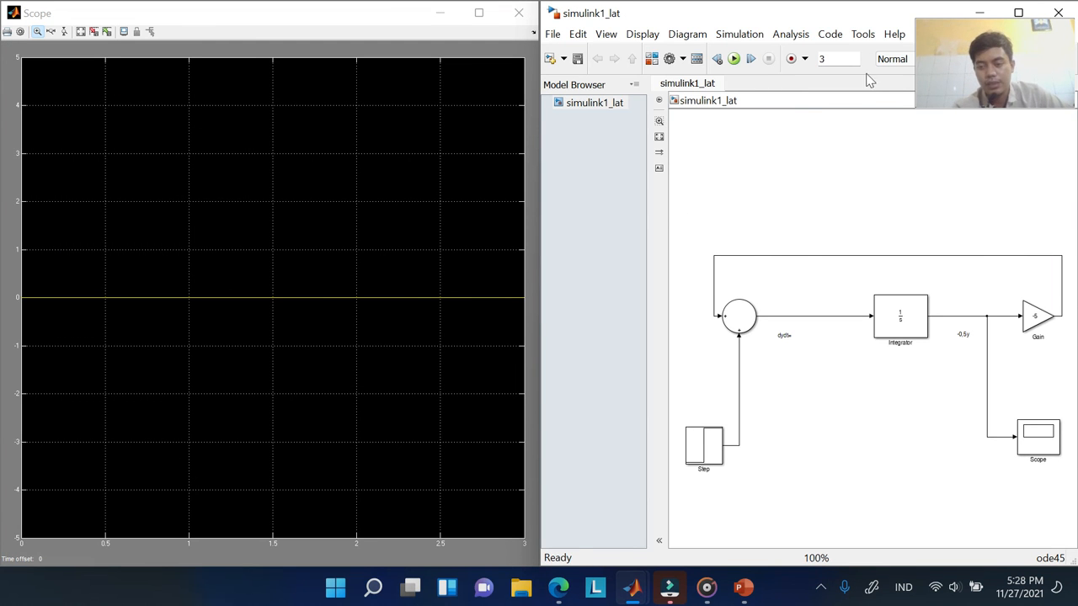
{"action": "left_click_drag", "start_coordinate": [875, 12], "coordinate": [632, 89]}
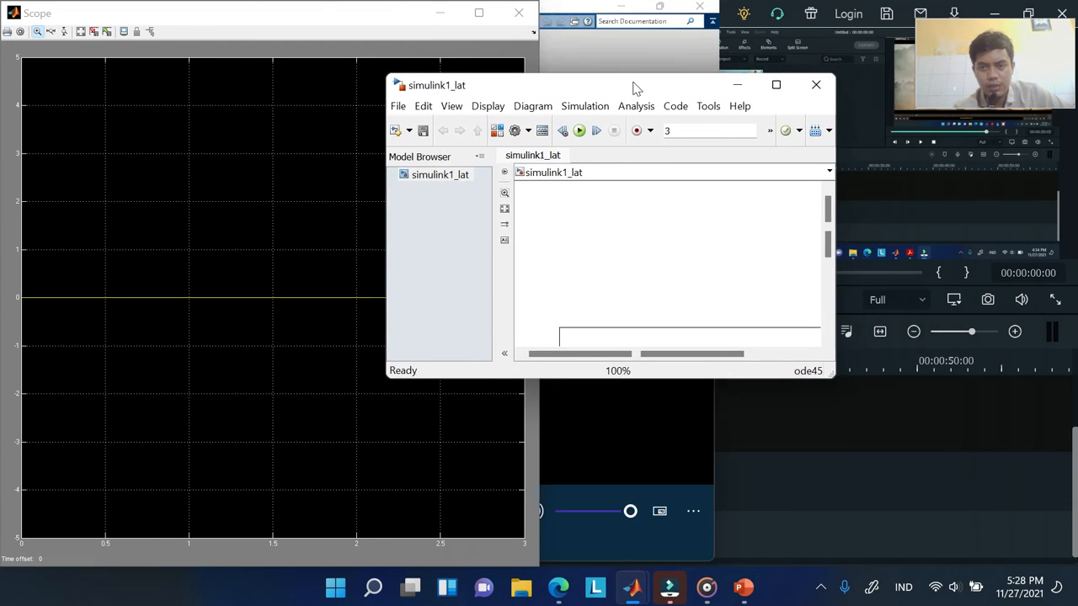
{"action": "left_click", "coordinate": [777, 85]}
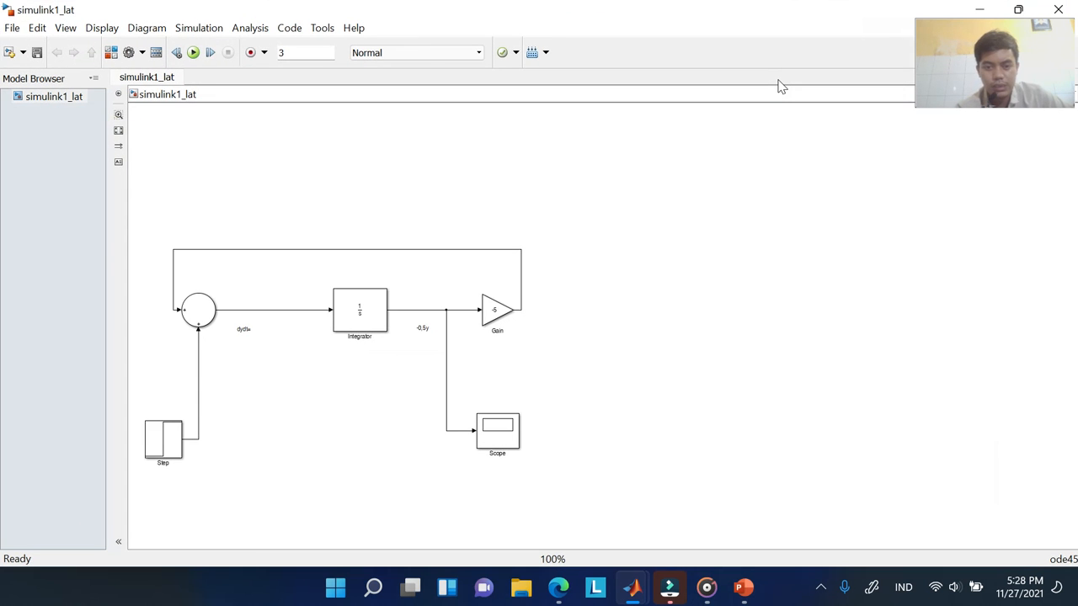